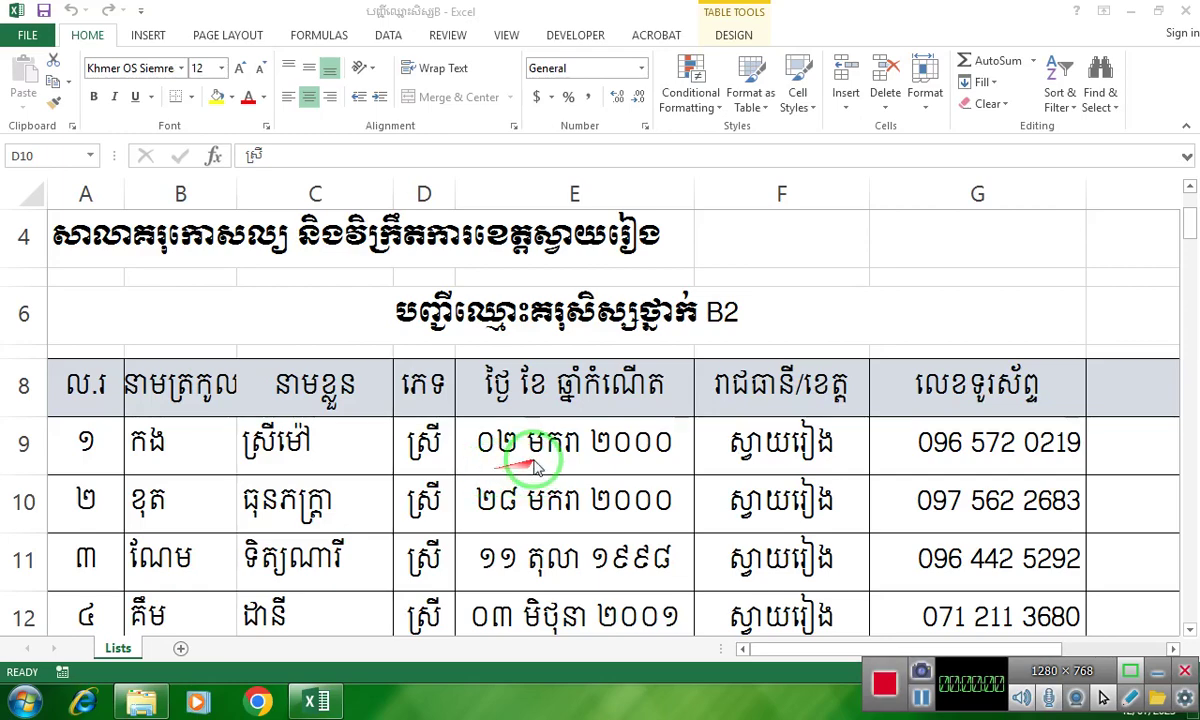
Step: Browse the student list, selecting birth-date cells and the gender column down to row 15
left_click(594, 452)
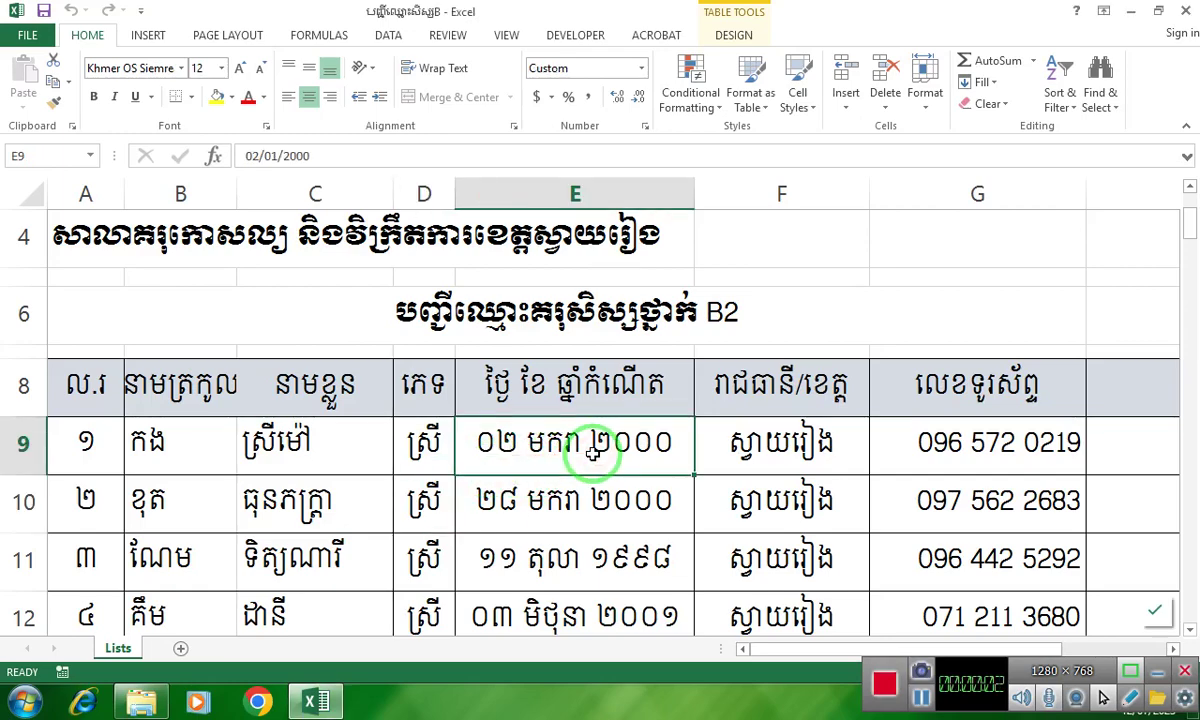
scroll(585, 445, "down", 1)
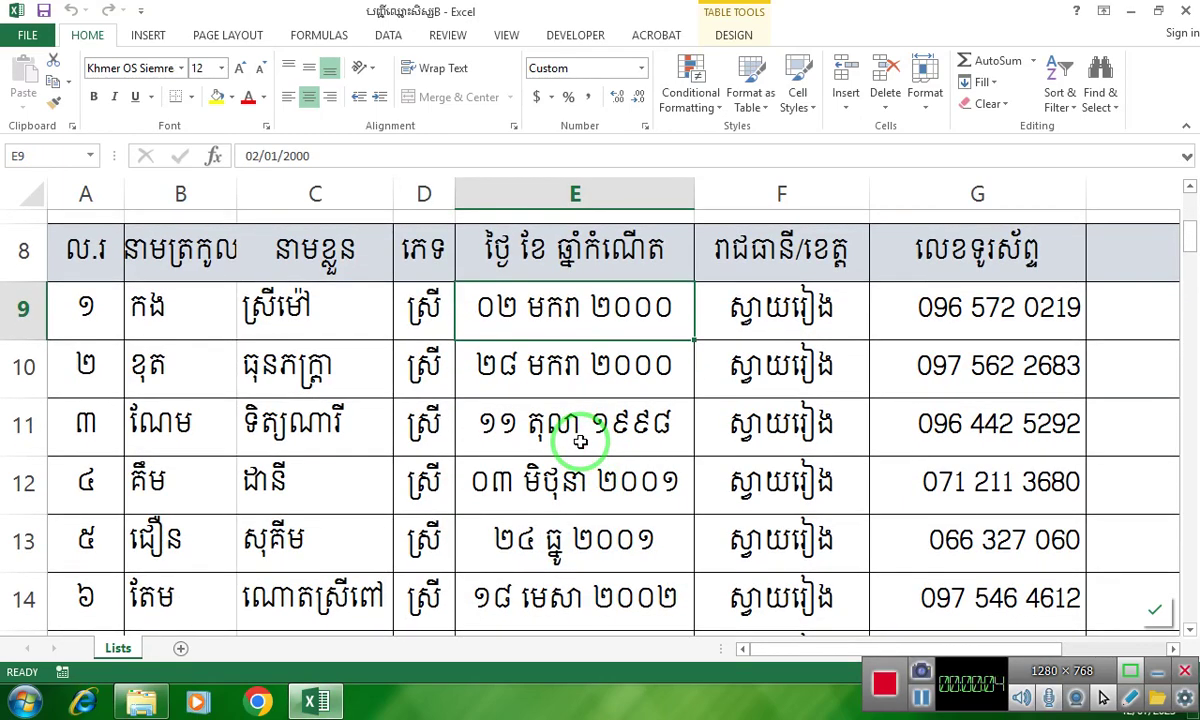
scroll(578, 440, "down", 2)
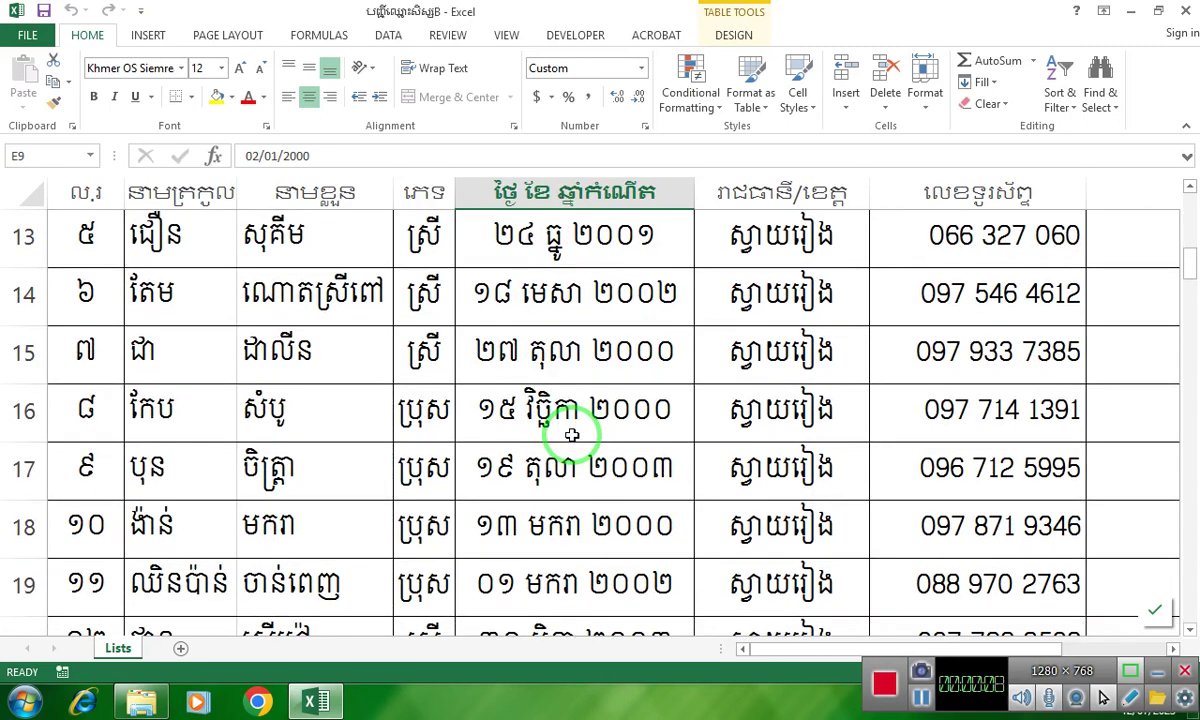
left_click_drag(685, 232, 420, 115)
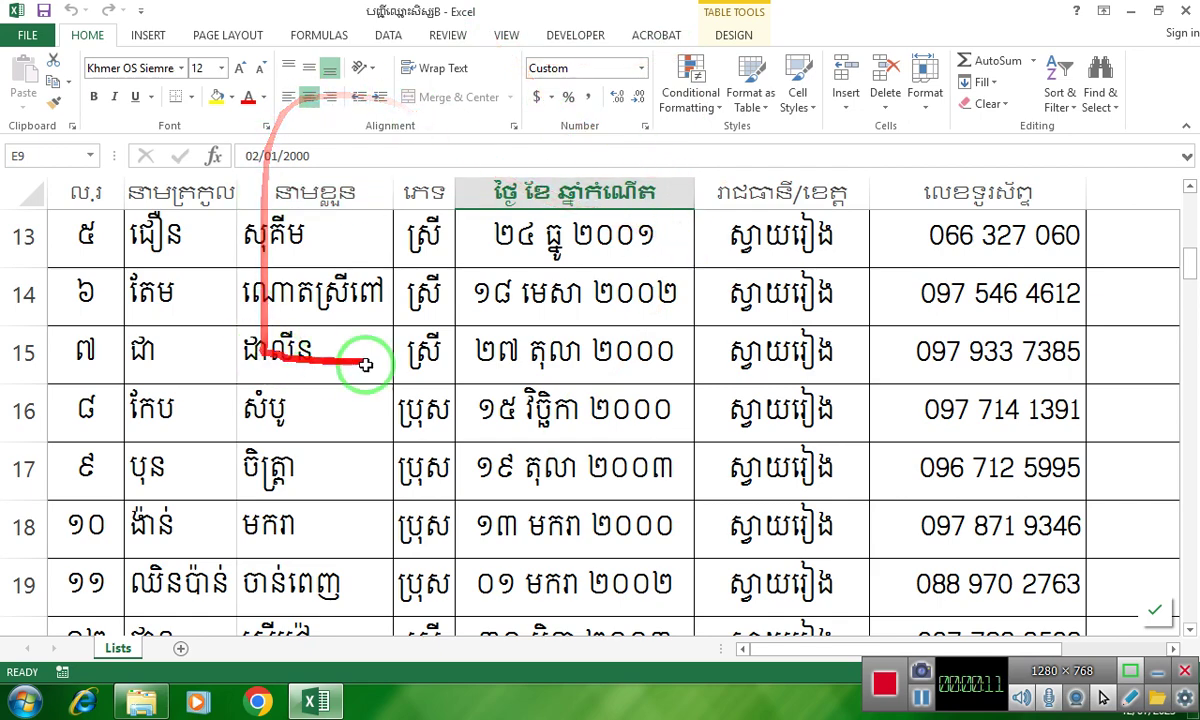
left_click(425, 255)
scroll(540, 300, "up", 1)
scroll(555, 312, "up", 4)
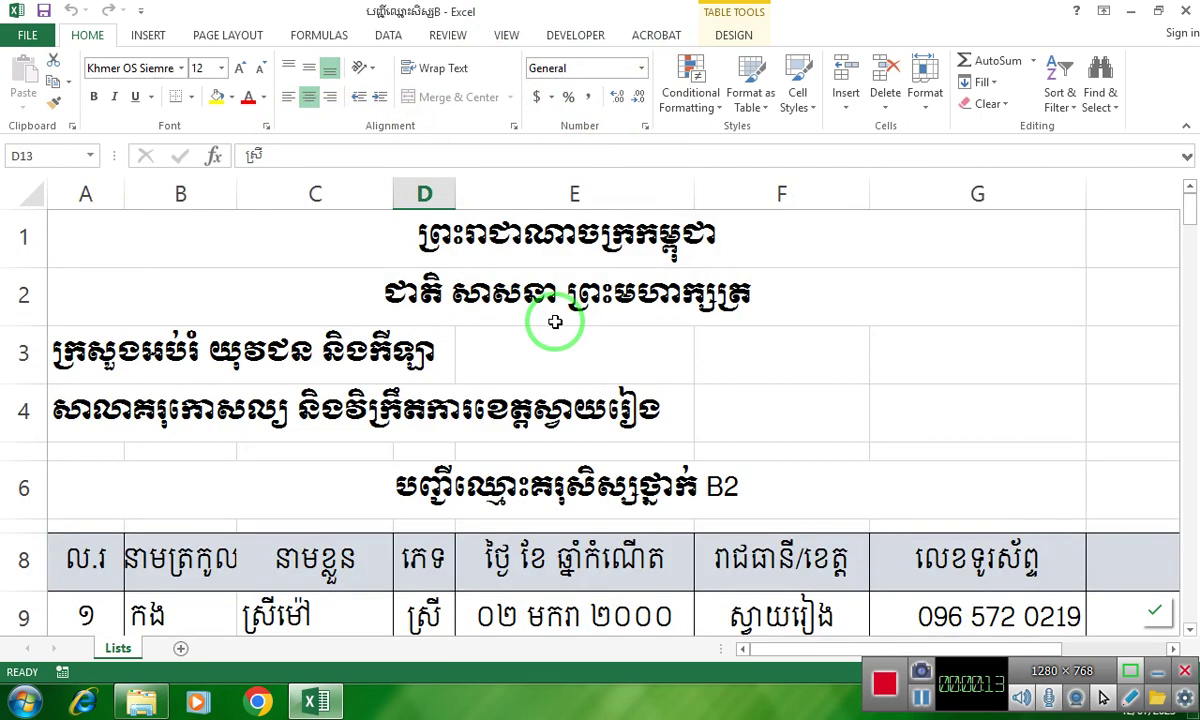
scroll(549, 316, "down", 2)
left_click_drag(428, 303, 449, 505)
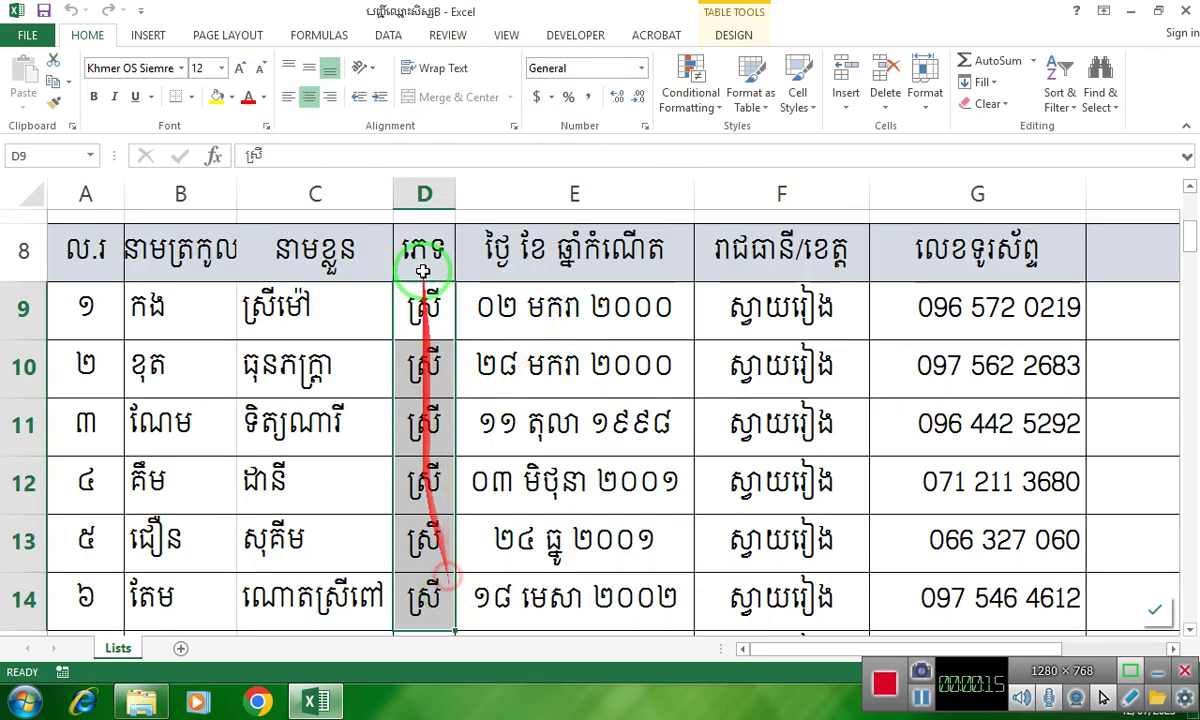
left_click_drag(426, 252, 455, 628)
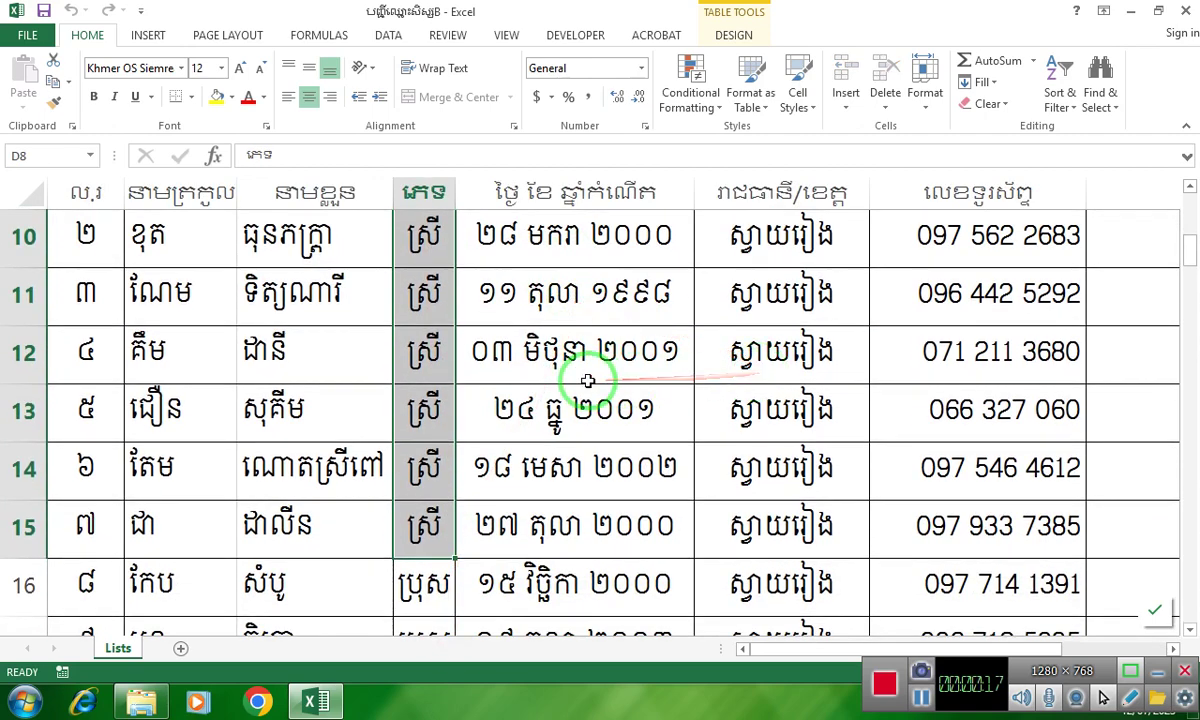
Step: Select the birth dates in rows 10 to 12
scroll(587, 378, "up", 3)
scroll(597, 418, "down", 2)
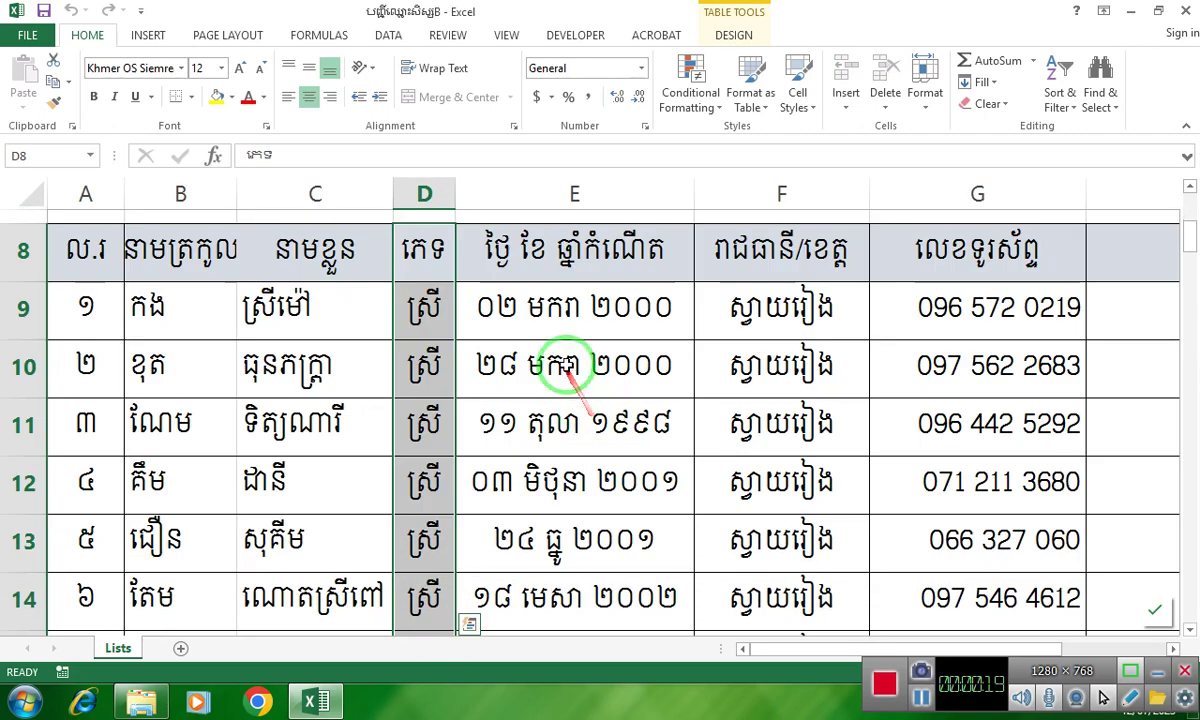
left_click_drag(558, 355, 537, 270)
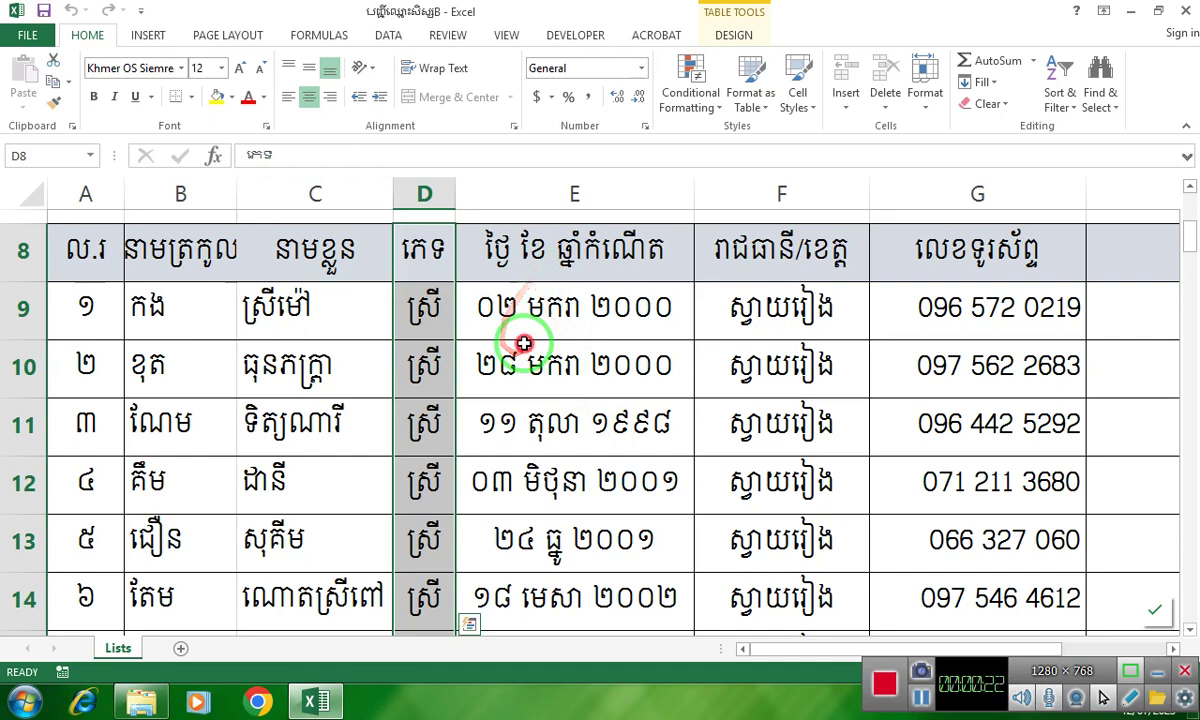
left_click_drag(530, 362, 560, 490)
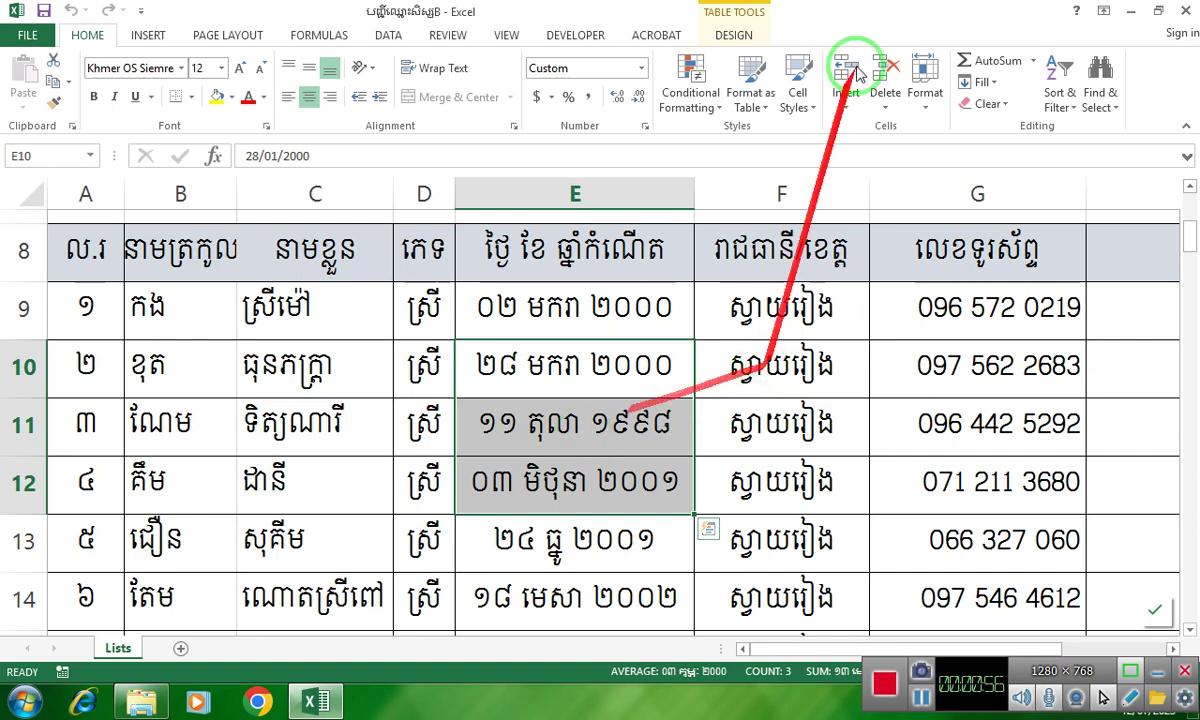
Step: Check the first students' districts, then select the district header cell F8
left_click(795, 254)
left_click(798, 315)
left_click(794, 260)
left_click(790, 360)
left_click(822, 266)
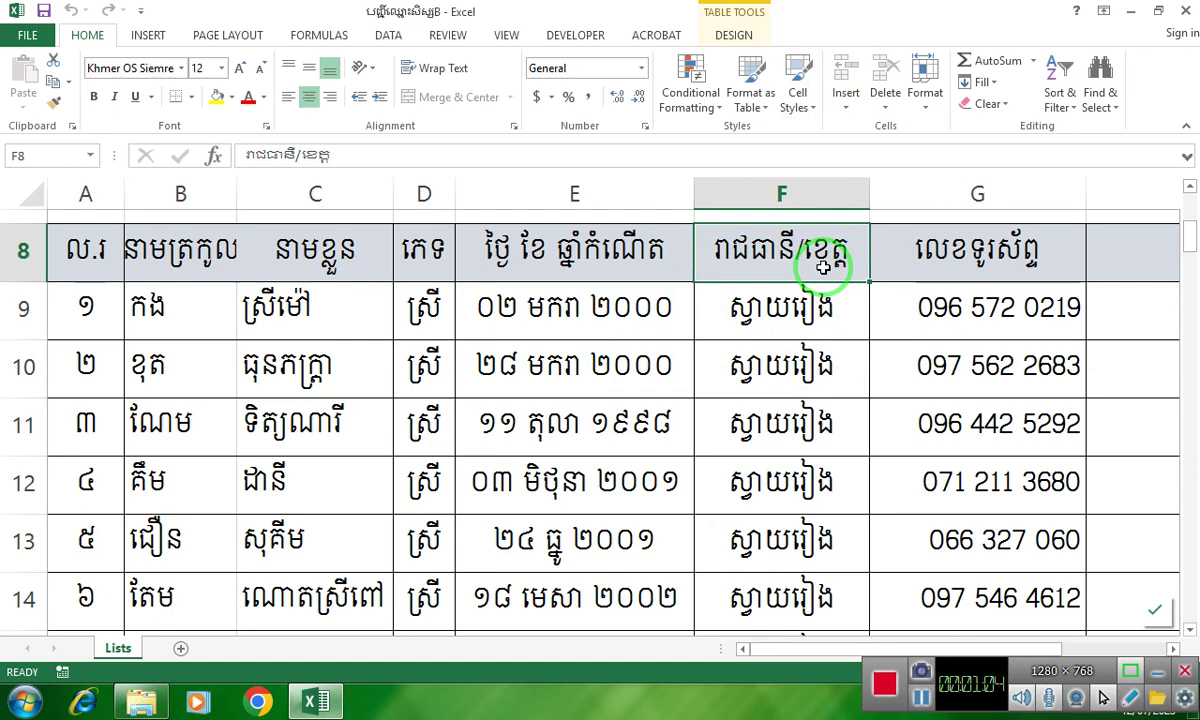
Step: Retype the column F header as ក្រុង/ស្រុក
type("kjtu")
key("BackSpace")
key("BackSpace")
key("BackSpace")
key("BackSpace")
type("ក្នុង")
key("BackSpace")
key("BackSpace")
key("BackSpace")
type("ក្ន")
key("BackSpace")
key("BackSpace")
key("BackSpace")
type("ក្រុង")
key("BackSpace")
type("ដ")
key("BackSpace")
type("ស្រ")
key("BackSpace")
key("BackSpace")
key("BackSpace")
type("ង")
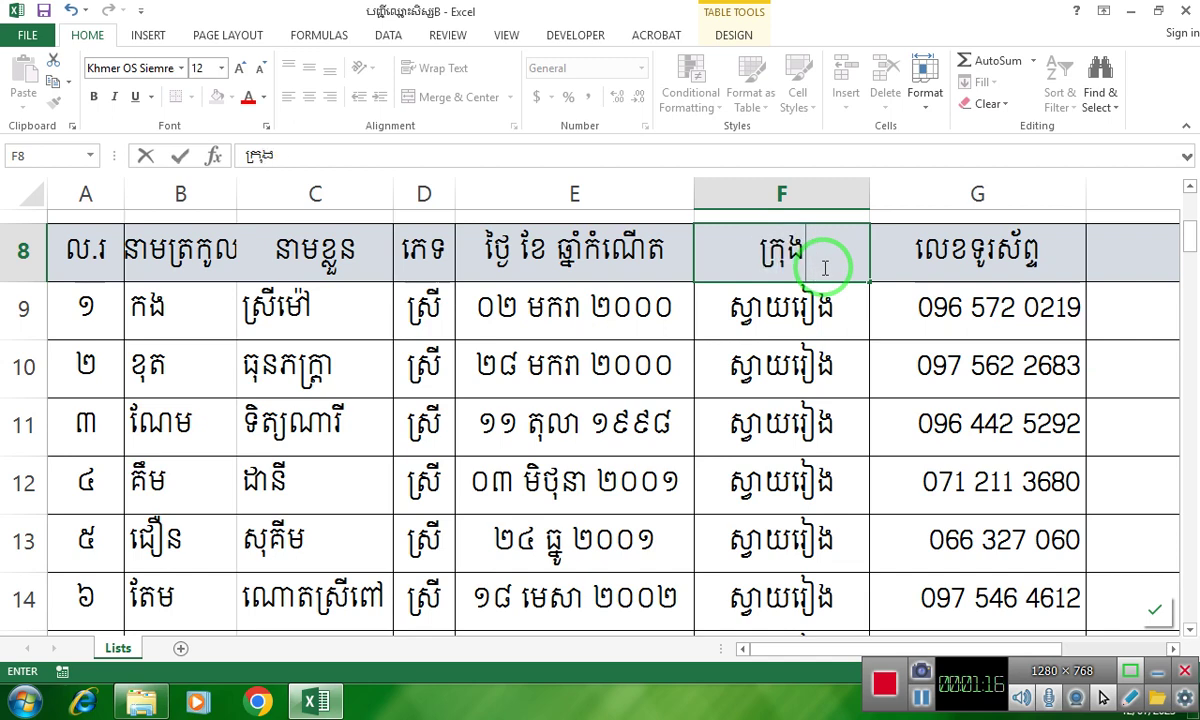
type(".")
type("/")
type("ស្រុក")
Step: Select the district entries from F10 down column F and clear them
left_click(838, 356)
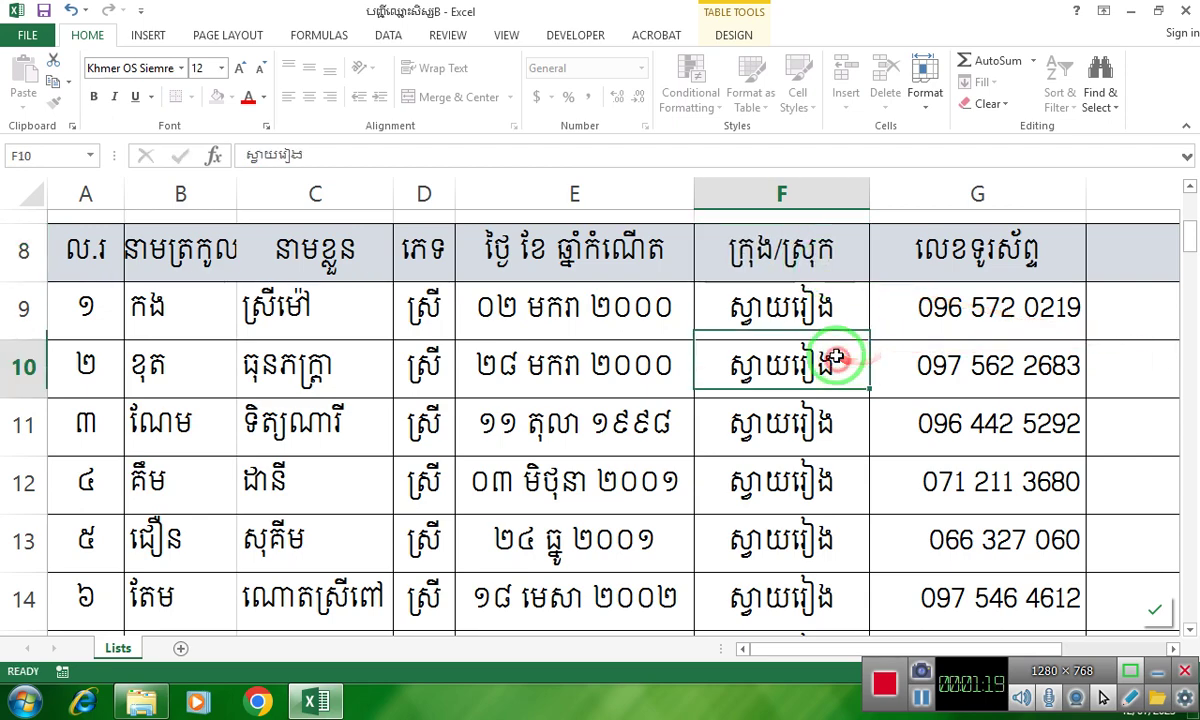
mouse_move(780, 360)
left_mouse_down()
mouse_move(765, 712)
mouse_move(775, 585)
left_mouse_up()
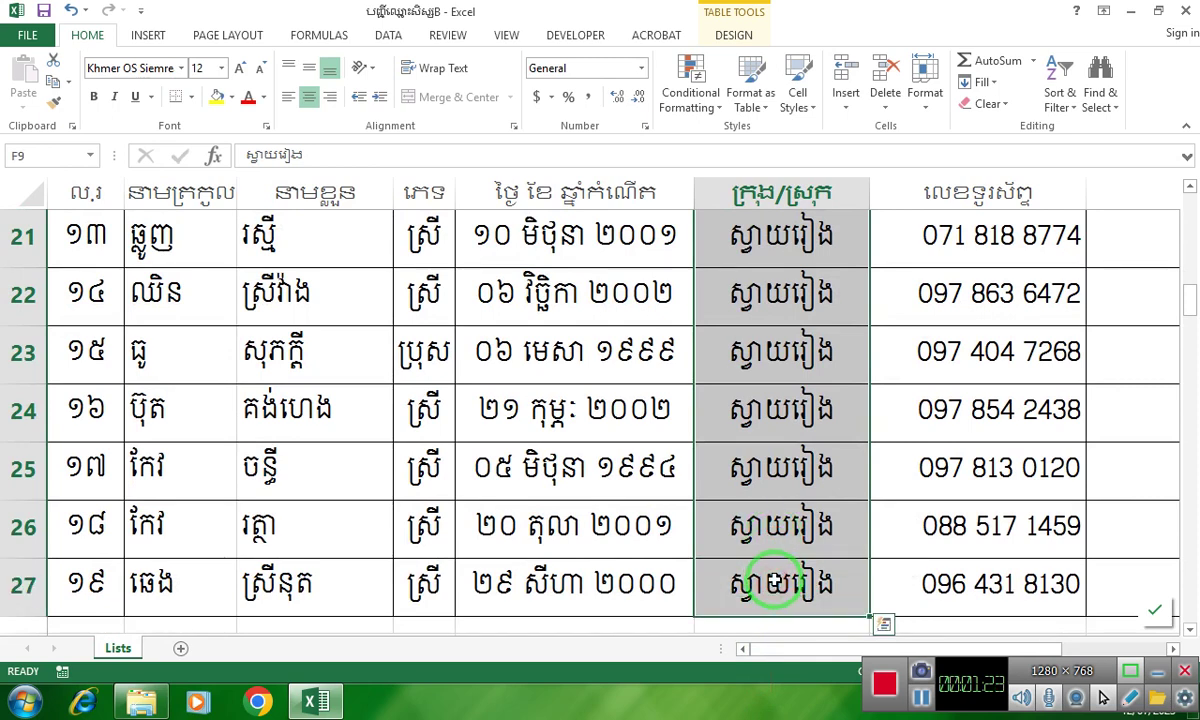
key("ctrl+z")
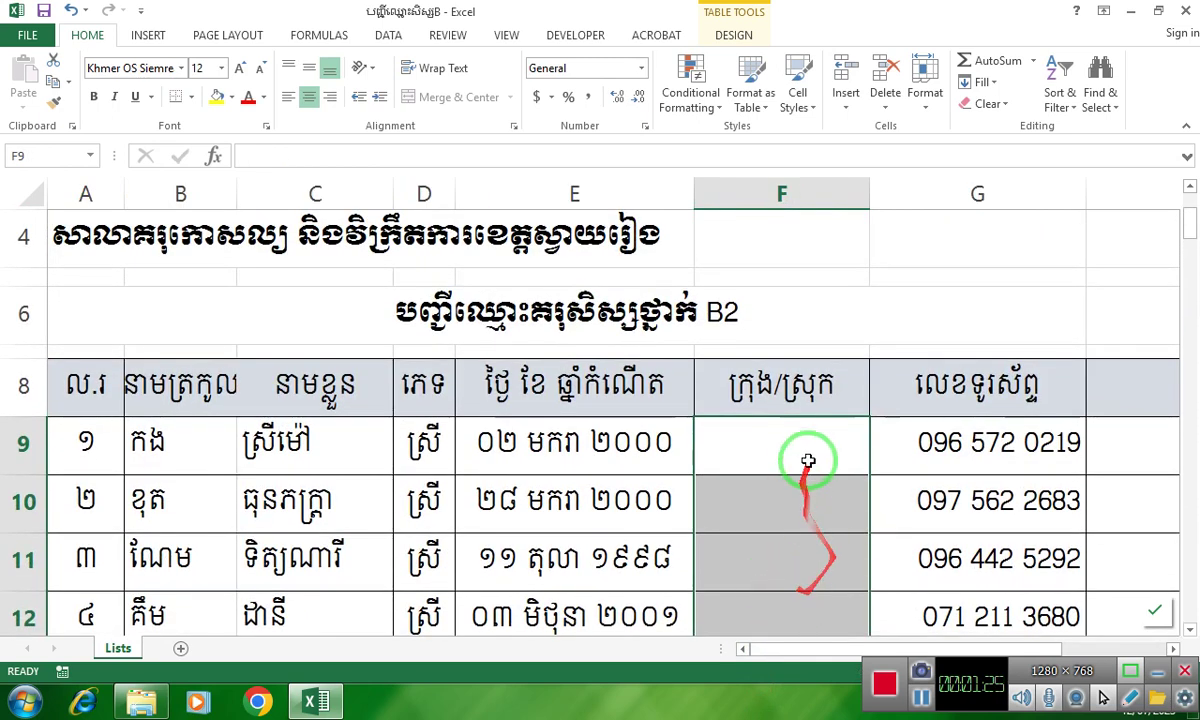
left_click(805, 457)
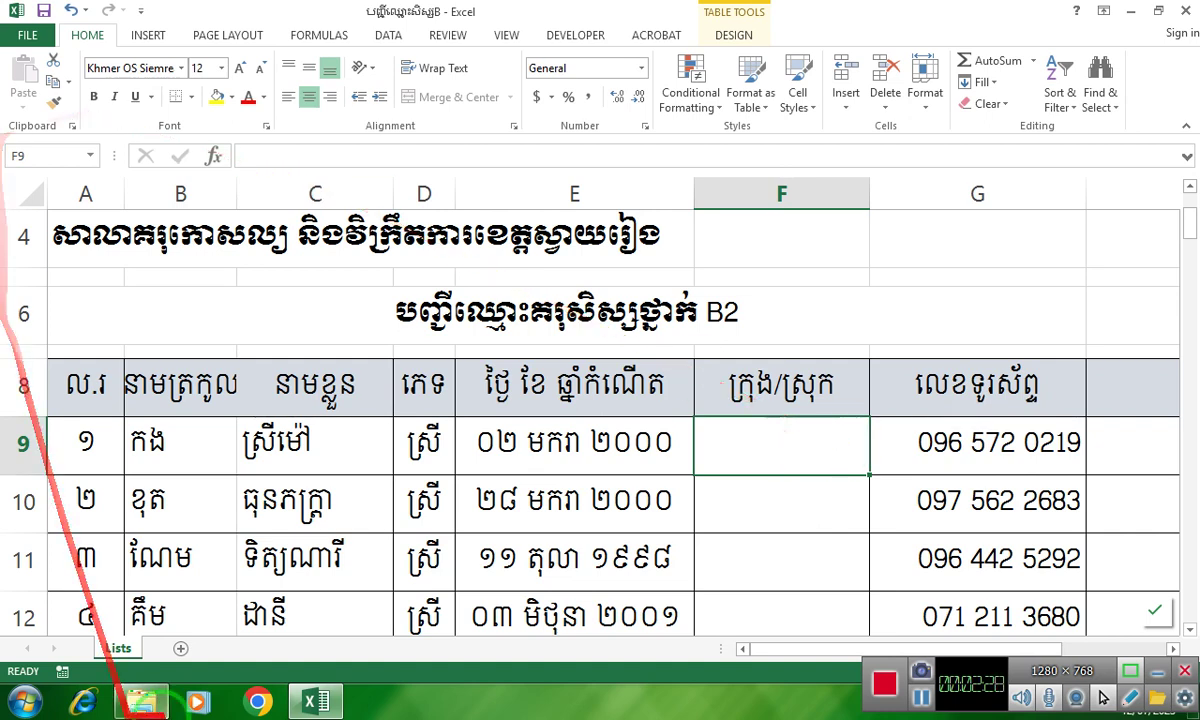
scroll(140, 590, "down", 2)
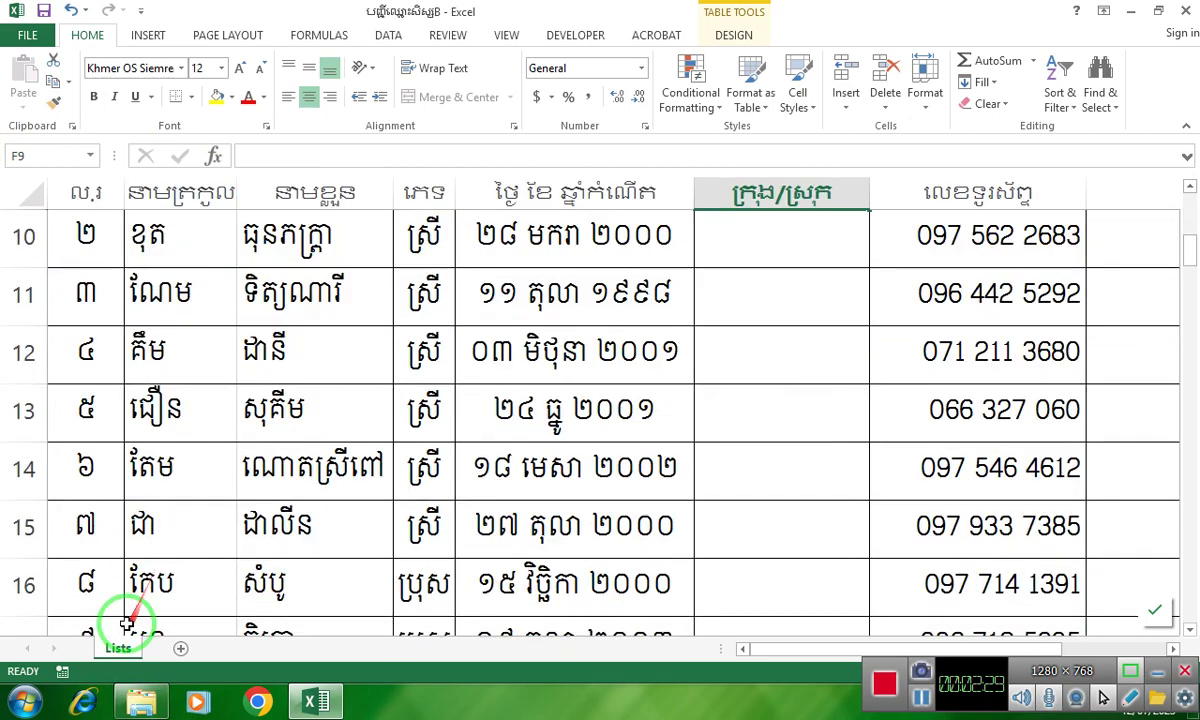
Step: Add a new blank worksheet and name it ក្រុម
left_click(180, 649)
double_click(180, 648)
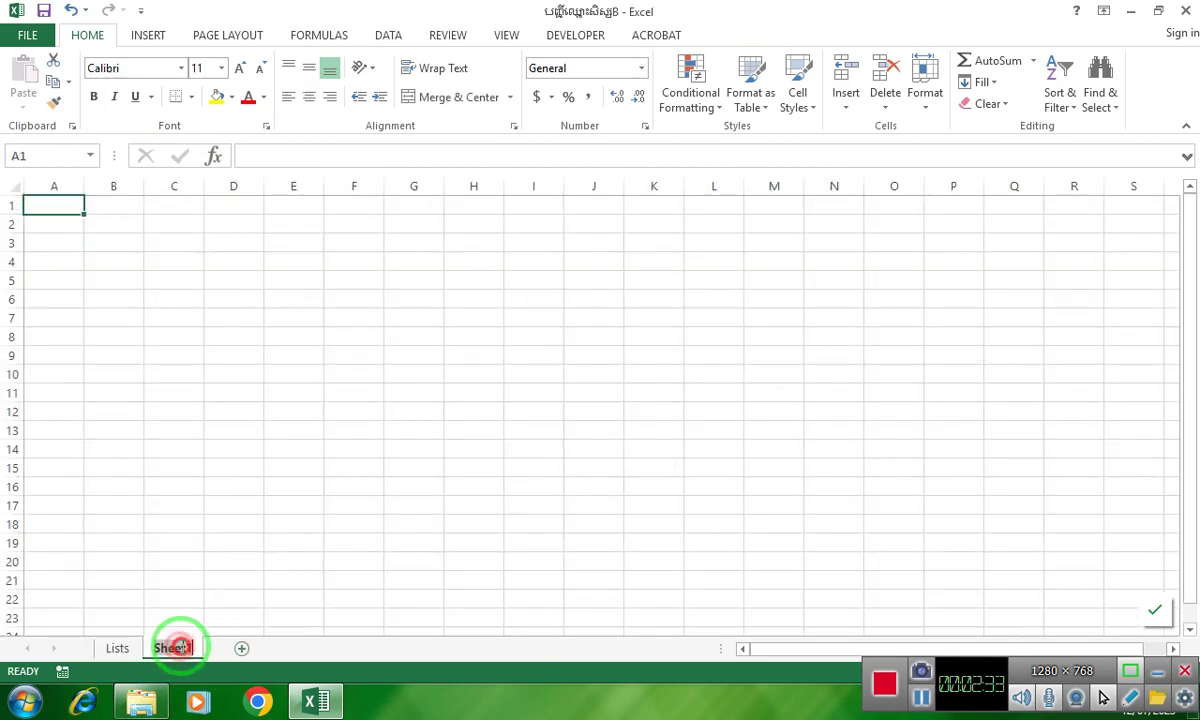
key("BackSpace")
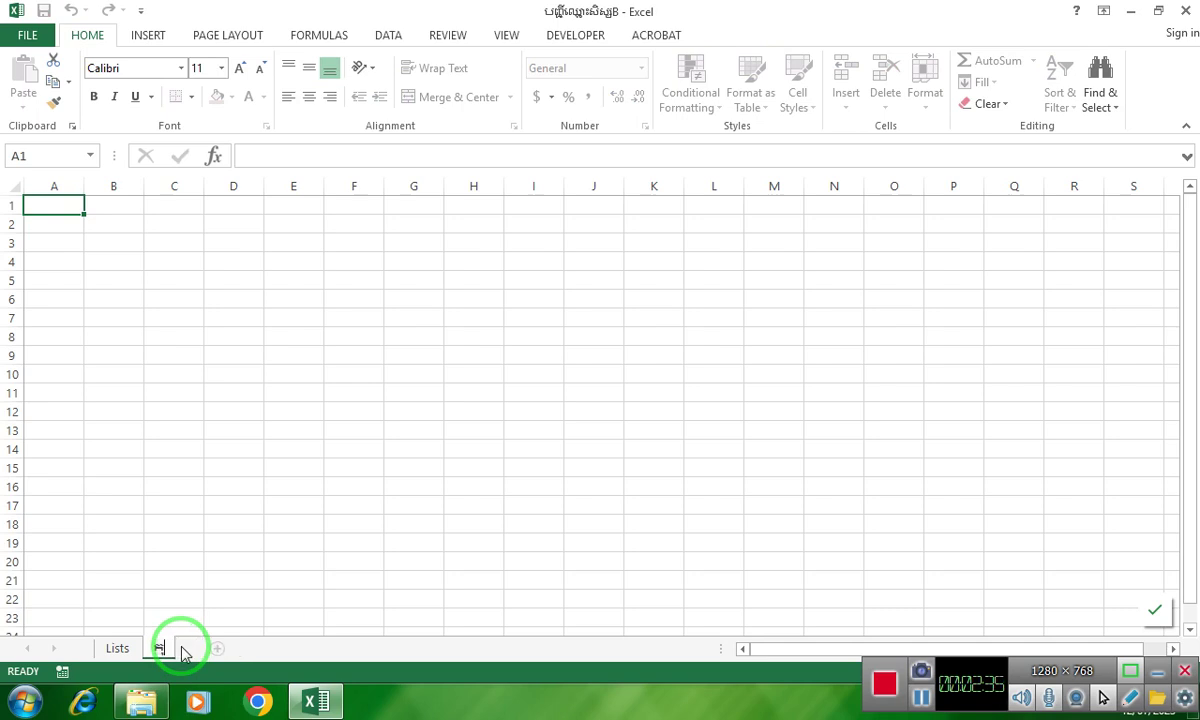
type("ក្រ")
type("ុម")
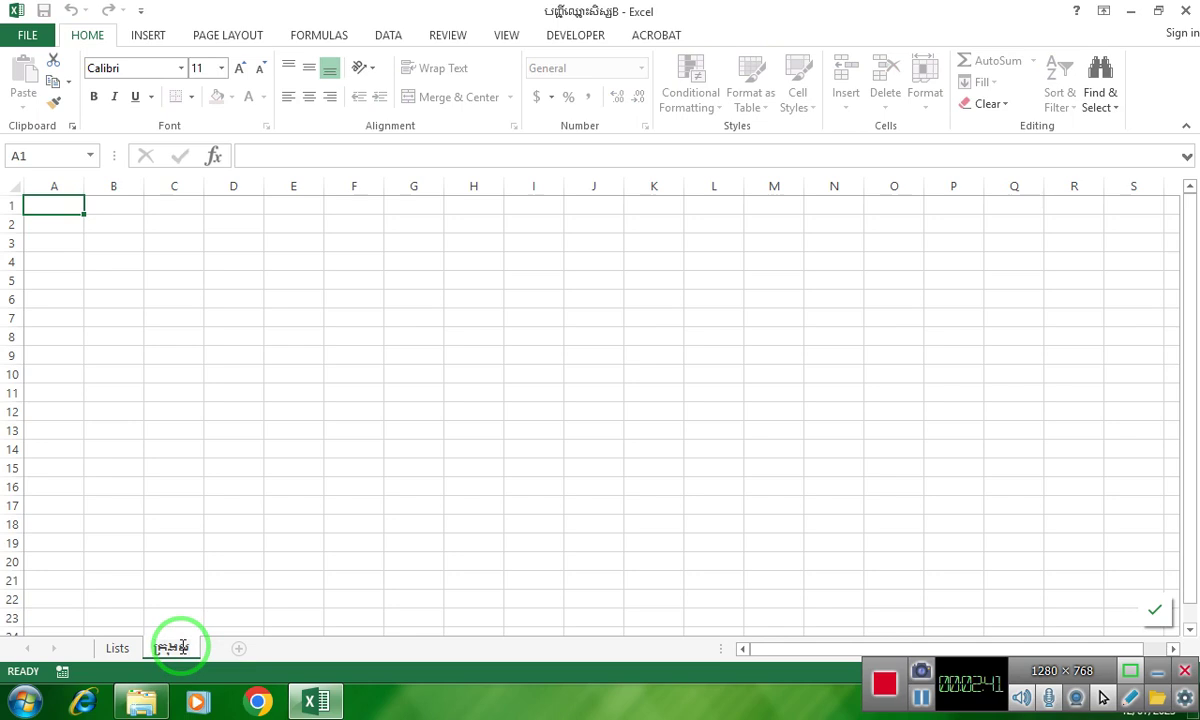
key("Return")
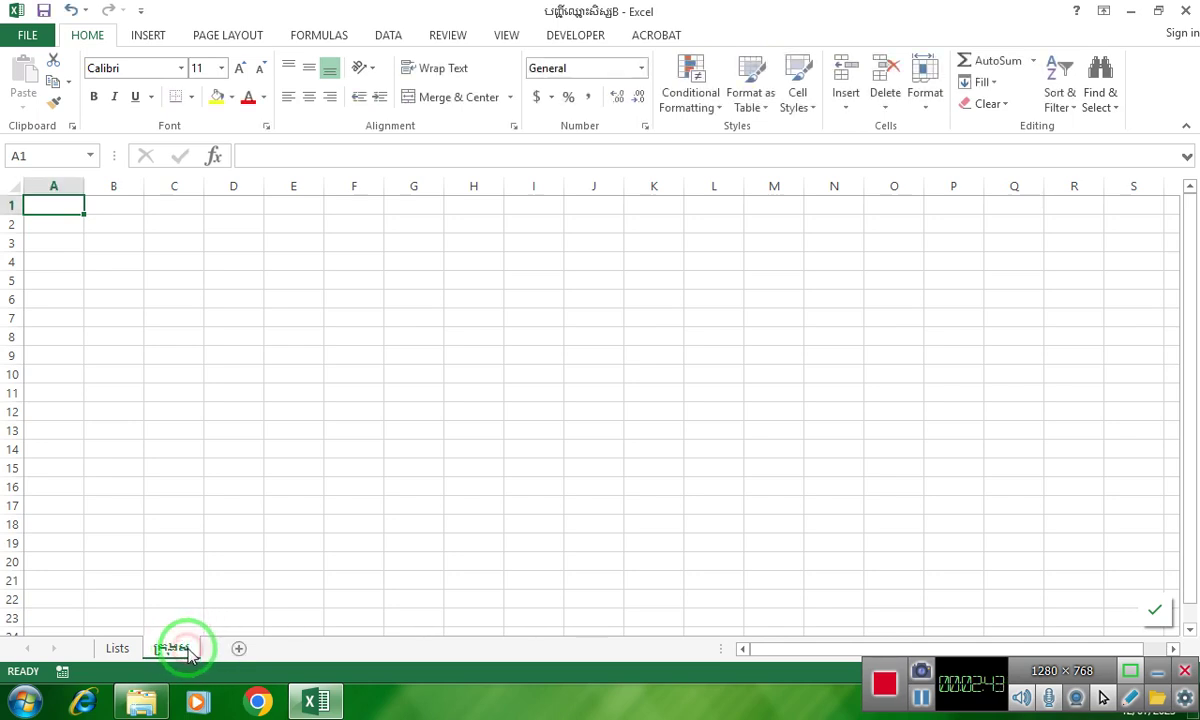
Step: Rename the new sheet to ក្រុង-ស្រុក
double_click(172, 649)
type("ព្រឹ")
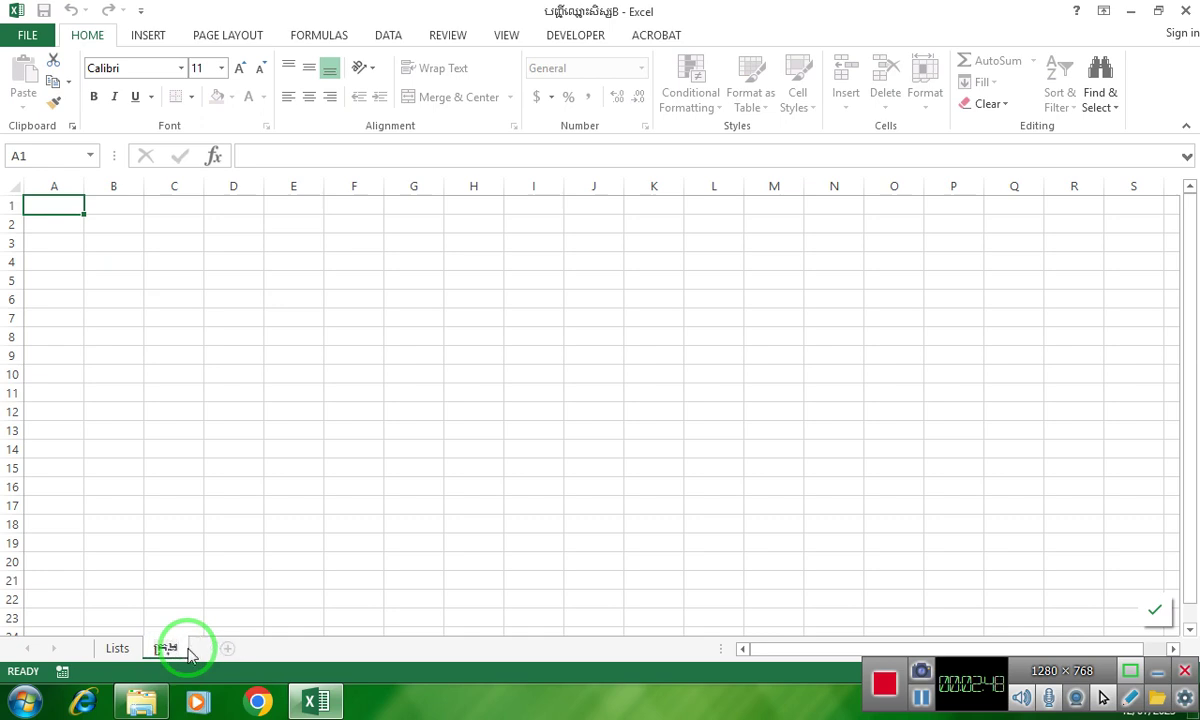
key("BackSpace")
type("ឹក")
key("super")
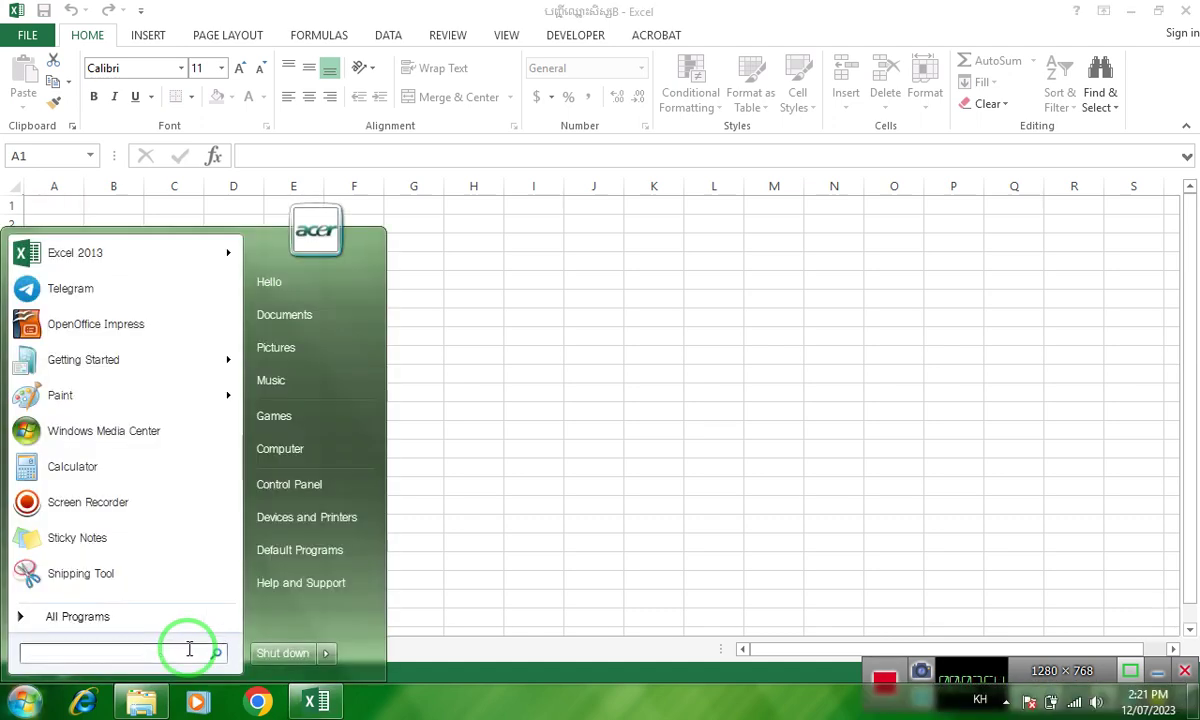
key("Escape")
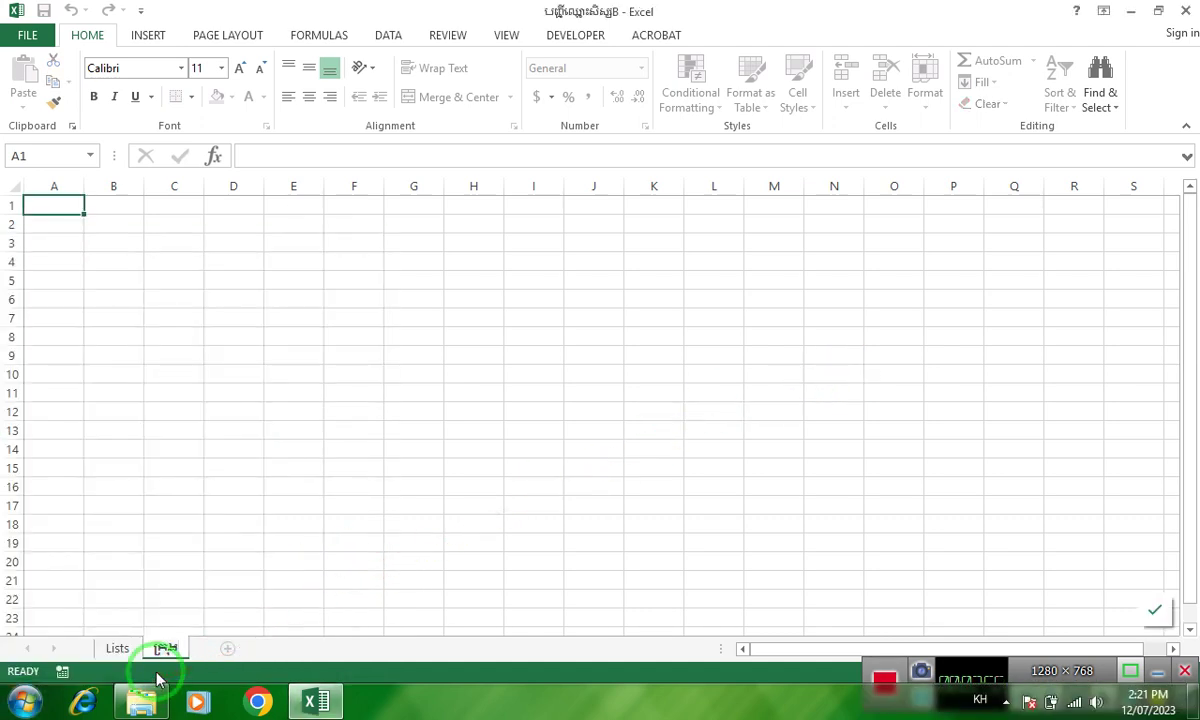
key("BackSpace")
Step: Select column A and enter Khmer OS Siemreap in the Font box
key("BackSpace")
key("BackSpace")
type("ុម-ស្រុក")
left_click_drag(177, 615, 267, 346)
left_click(50, 184)
left_click(142, 66)
type("ក")
key("BackSpace")
type("Khmer OS Siemre")
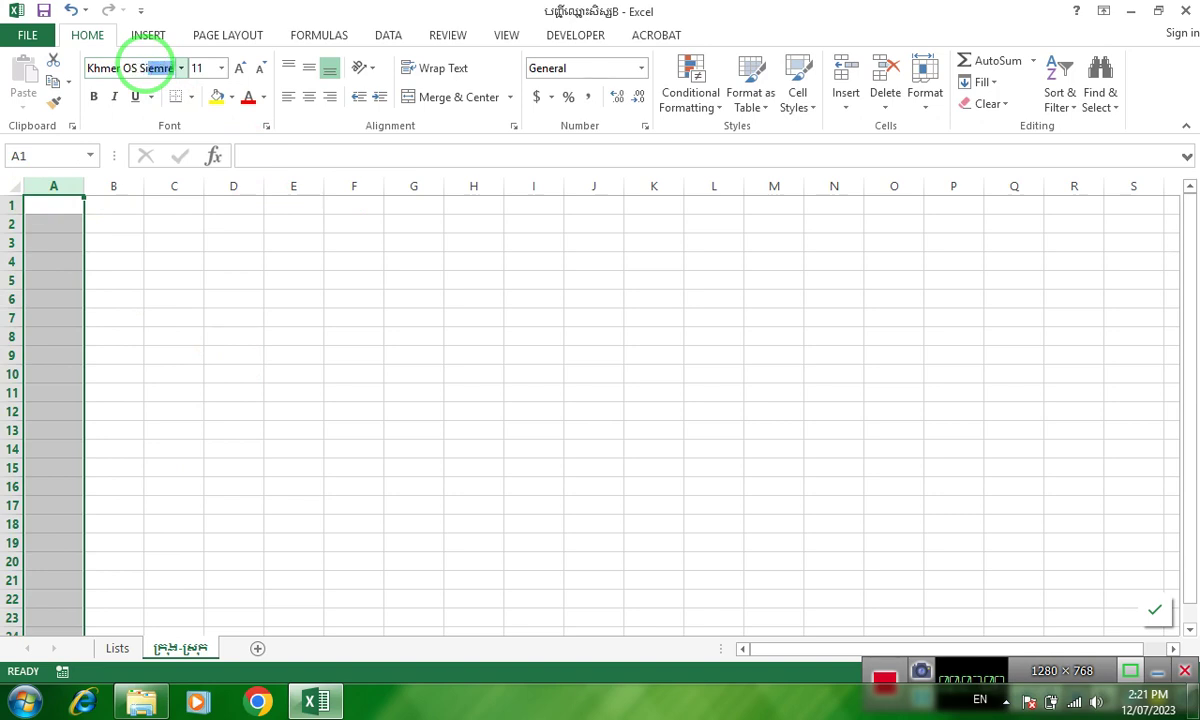
Step: Apply Khmer OS Siemreap to column A, widen it, and enter the header ក្រុង/ស្រុក in A1
key("Return")
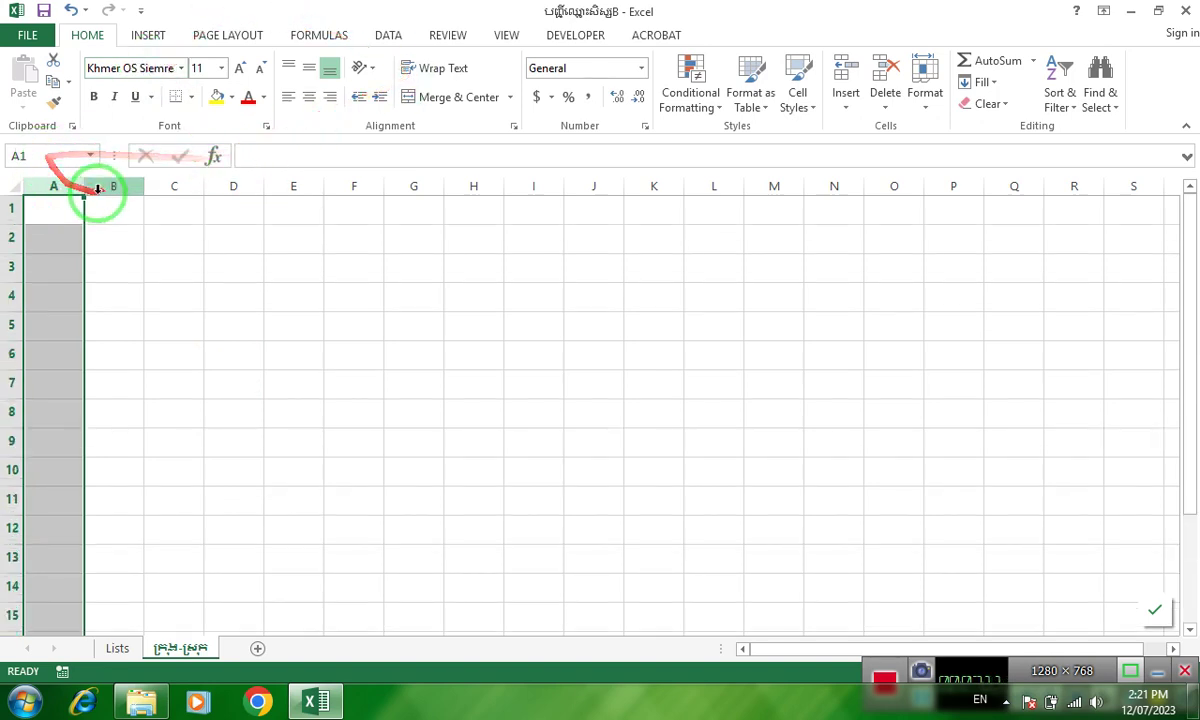
left_click_drag(84, 186, 232, 187)
left_click(142, 205)
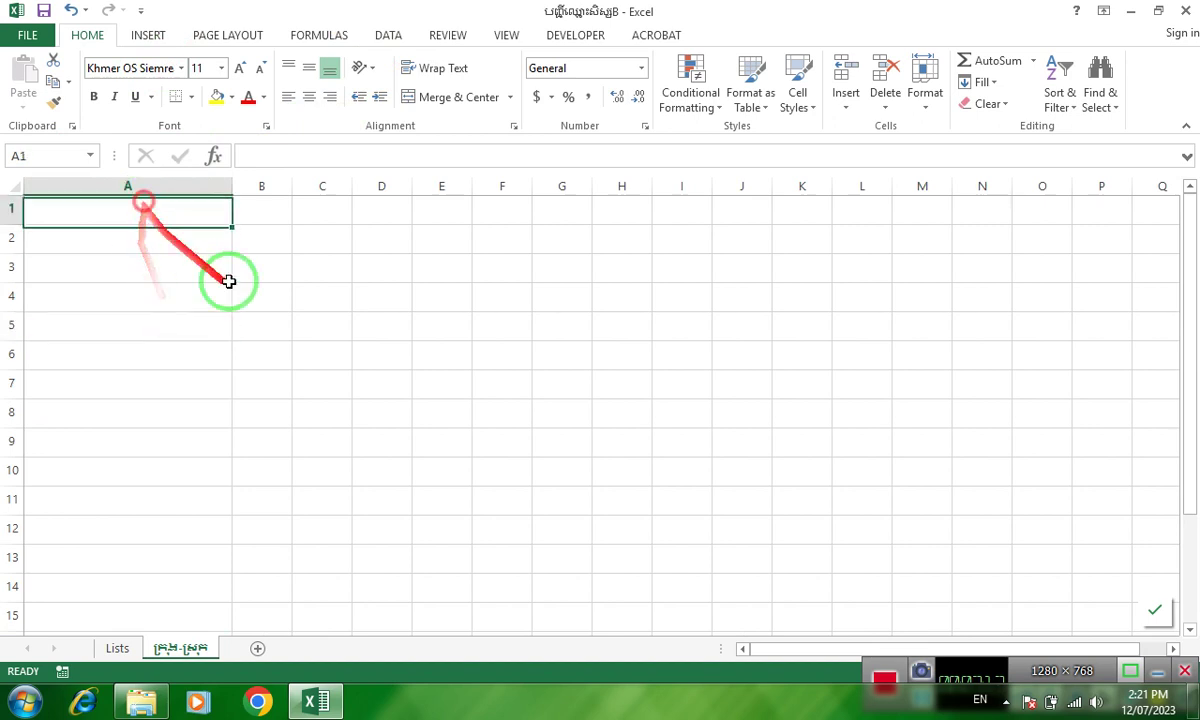
type("ក្រុង")
key("BackSpace")
key("BackSpace")
key("BackSpace")
key("BackSpace")
key("BackSpace")
type("ក្រុង")
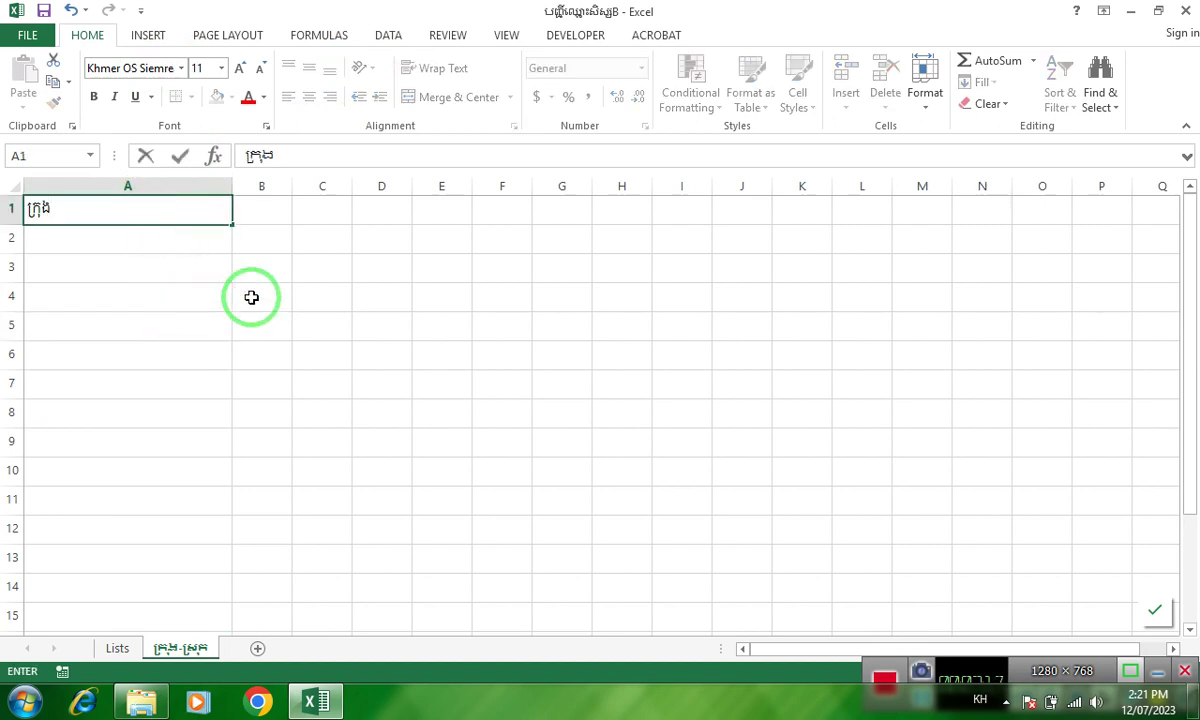
type("/ស្រុក")
key("Return")
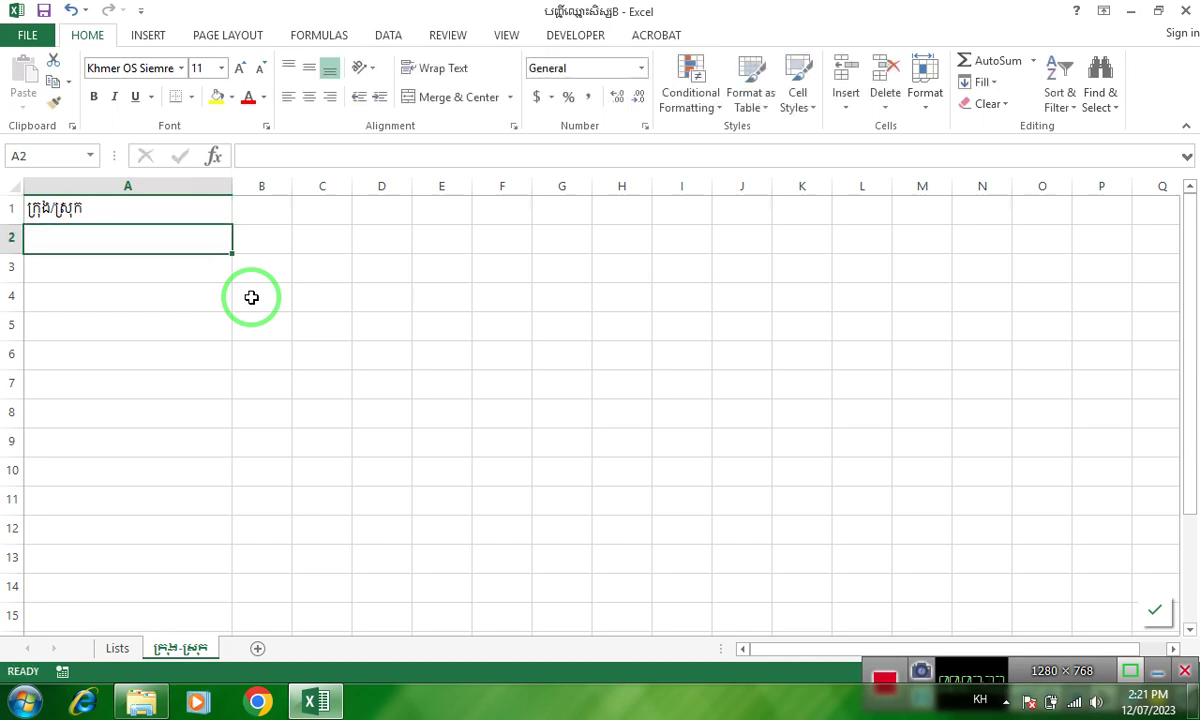
Step: Enter ស្រុកមោសហែក, ស្រុកចន្ទ្រ, ក្រុងបាវិត and ស្រុកកំពង់ពោទិ៍ in A2 to A5
type("ស្រុកមោសហែក")
key("Return")
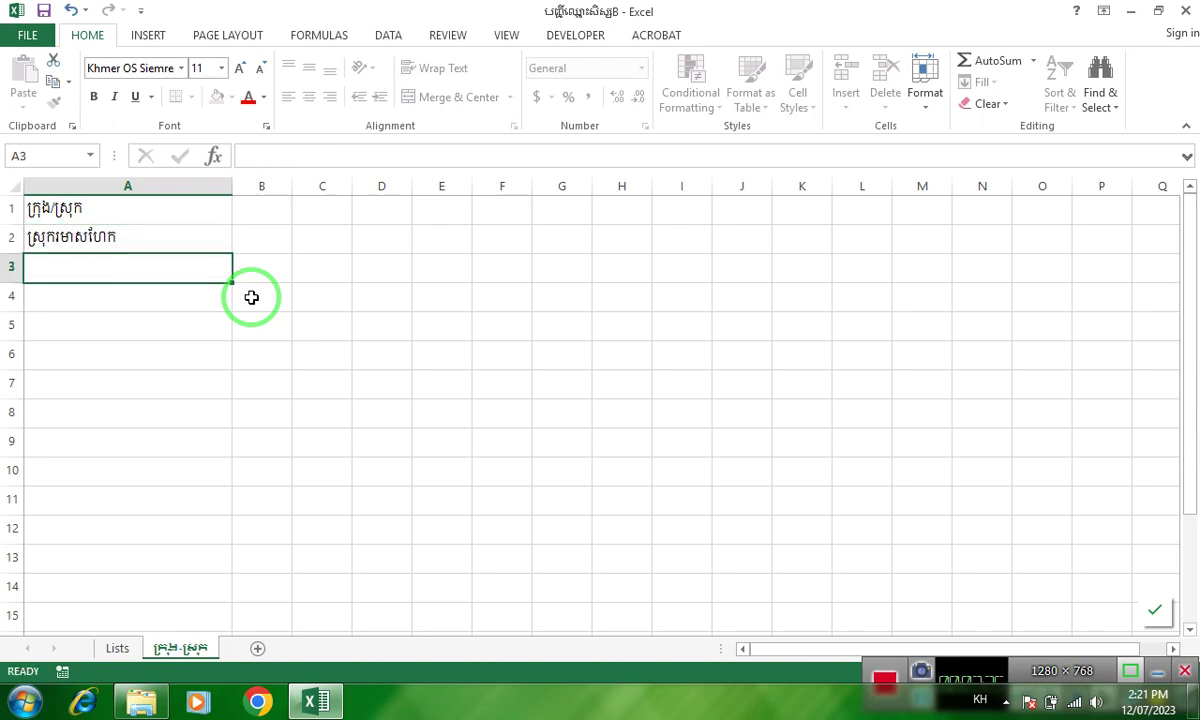
type("ស្រុកចន្ទ")
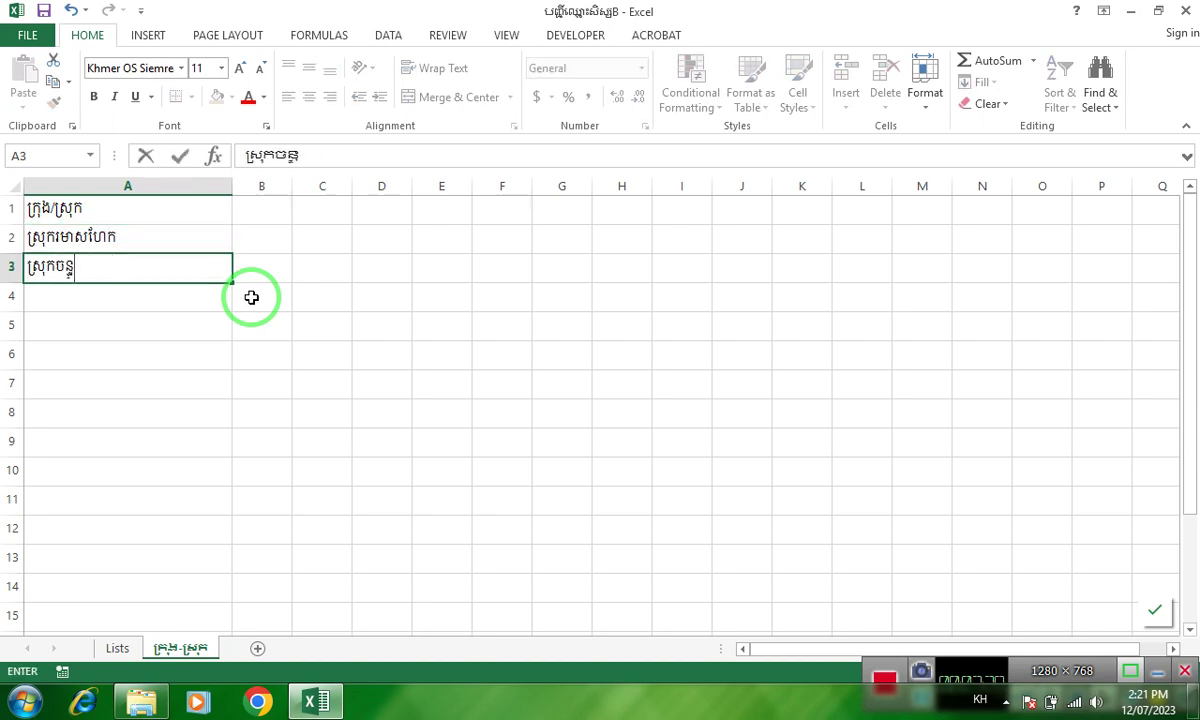
type("្រ")
key("Return")
type("ក្រុងបាវិត")
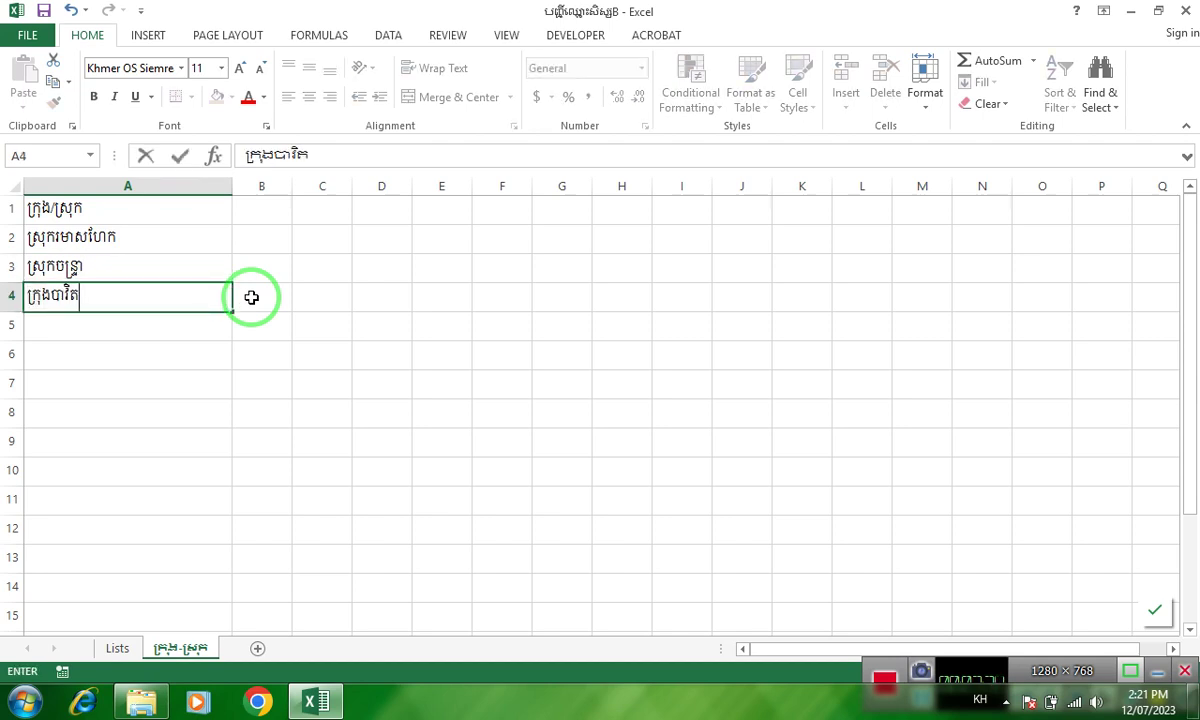
key("Return")
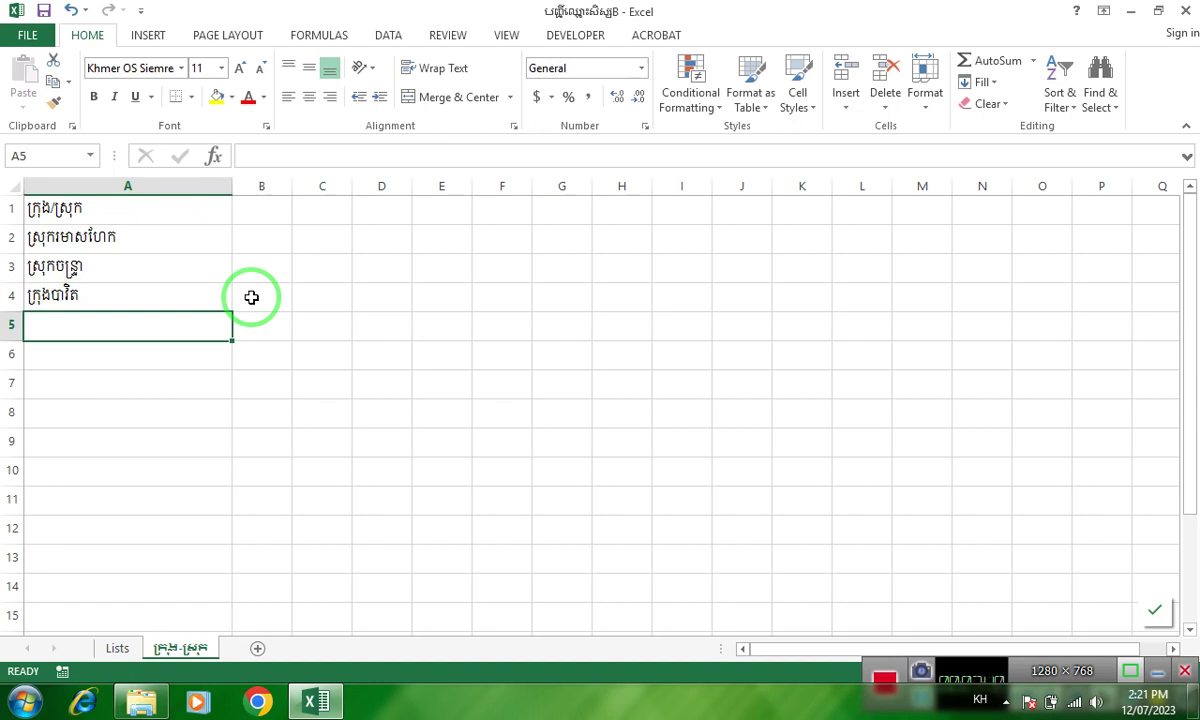
type("ស្រុកកំព")
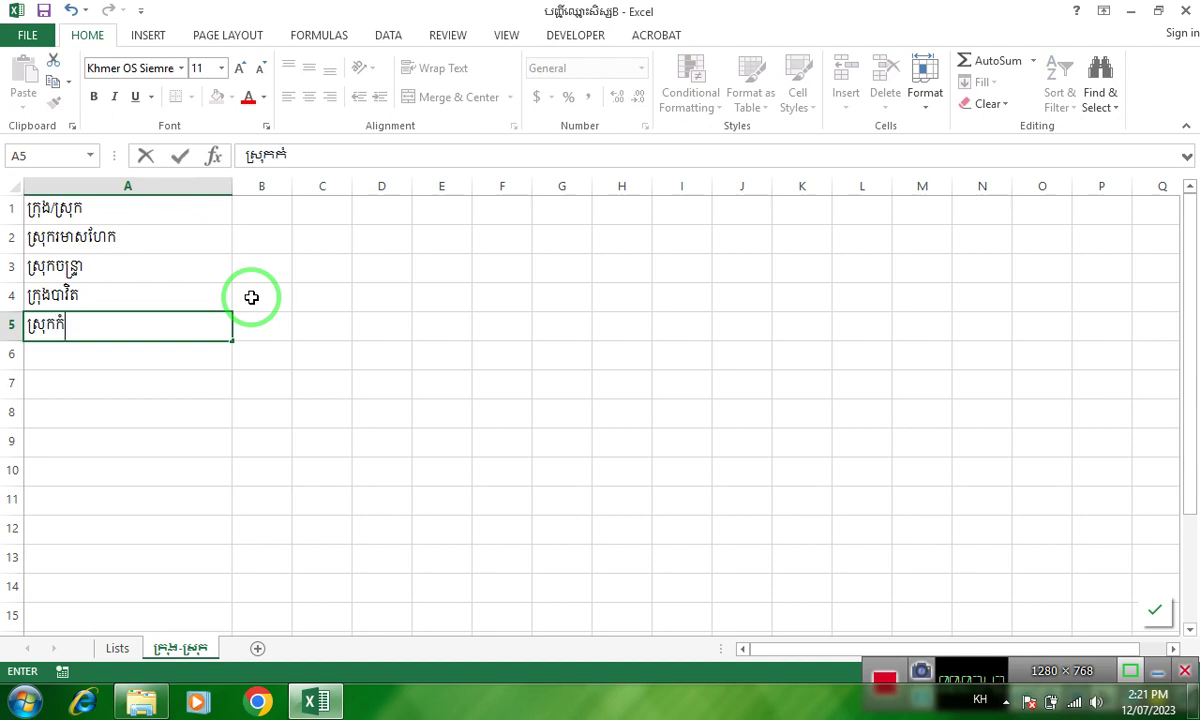
type("ង់ពោទិ៍")
key("Return")
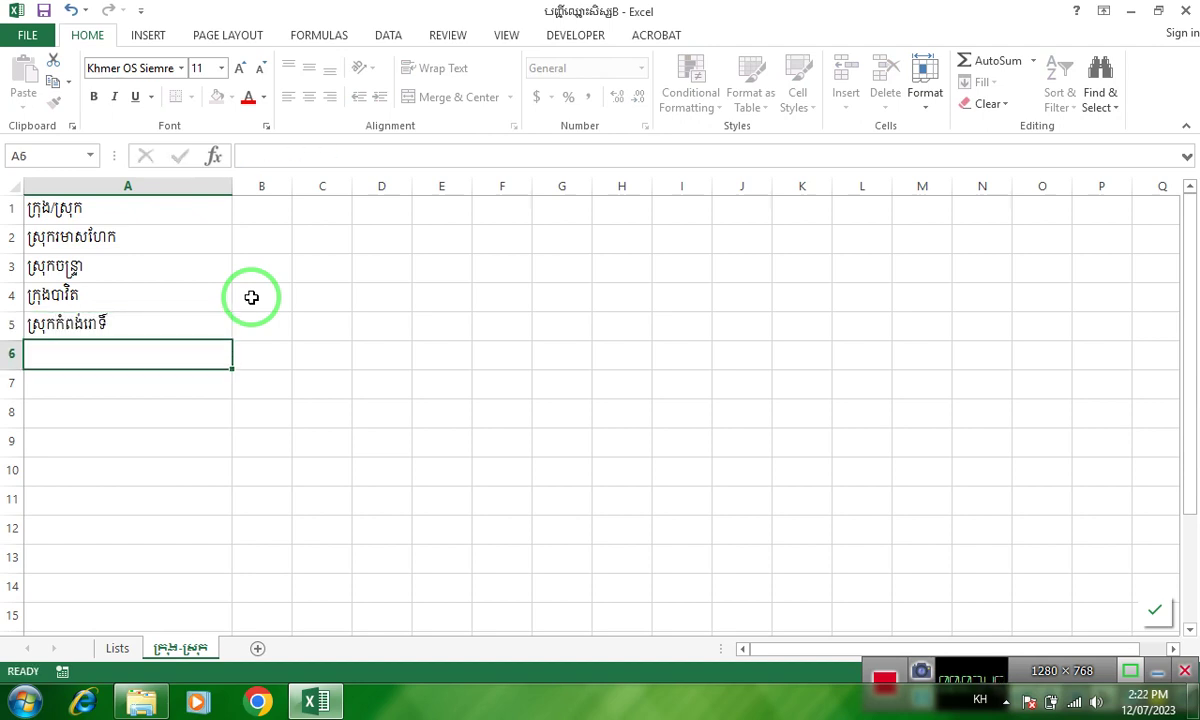
Step: Enter the remaining district names in A6 to A9, ending with ក្រុងស្វាយរៀង
type("ស្រុករំដួល")
key("Return")
type("ស្រុកស្វាយទាប")
key("Return")
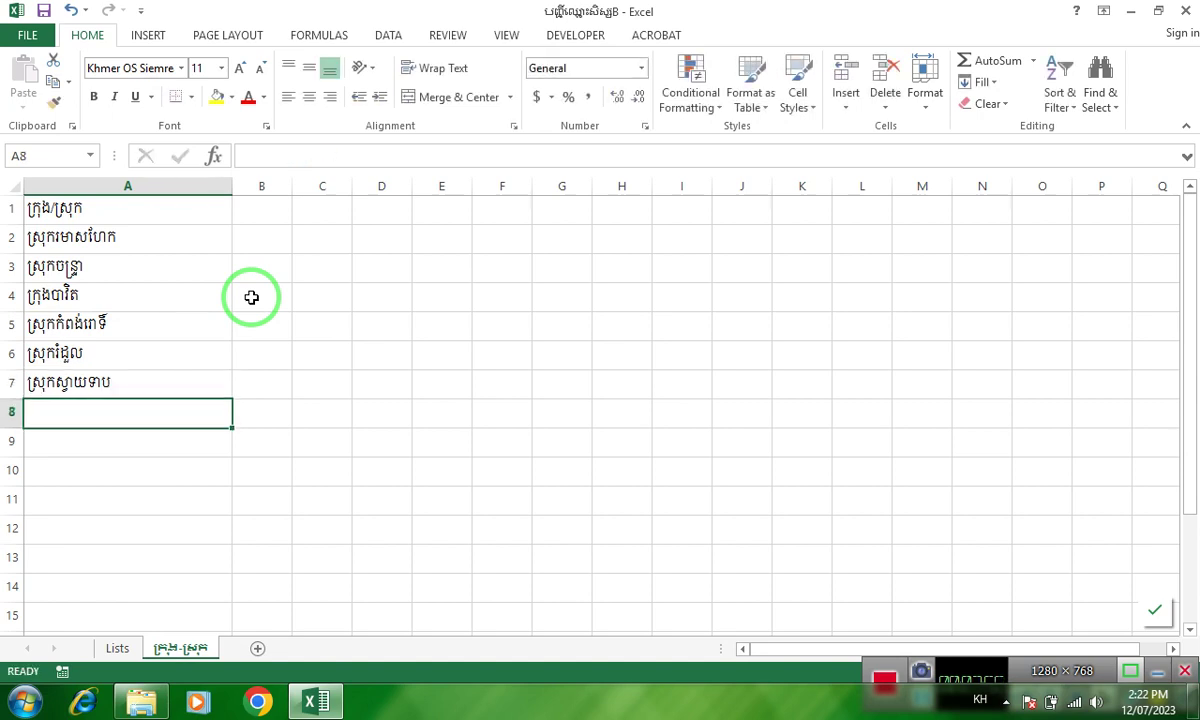
type("ស្រុក")
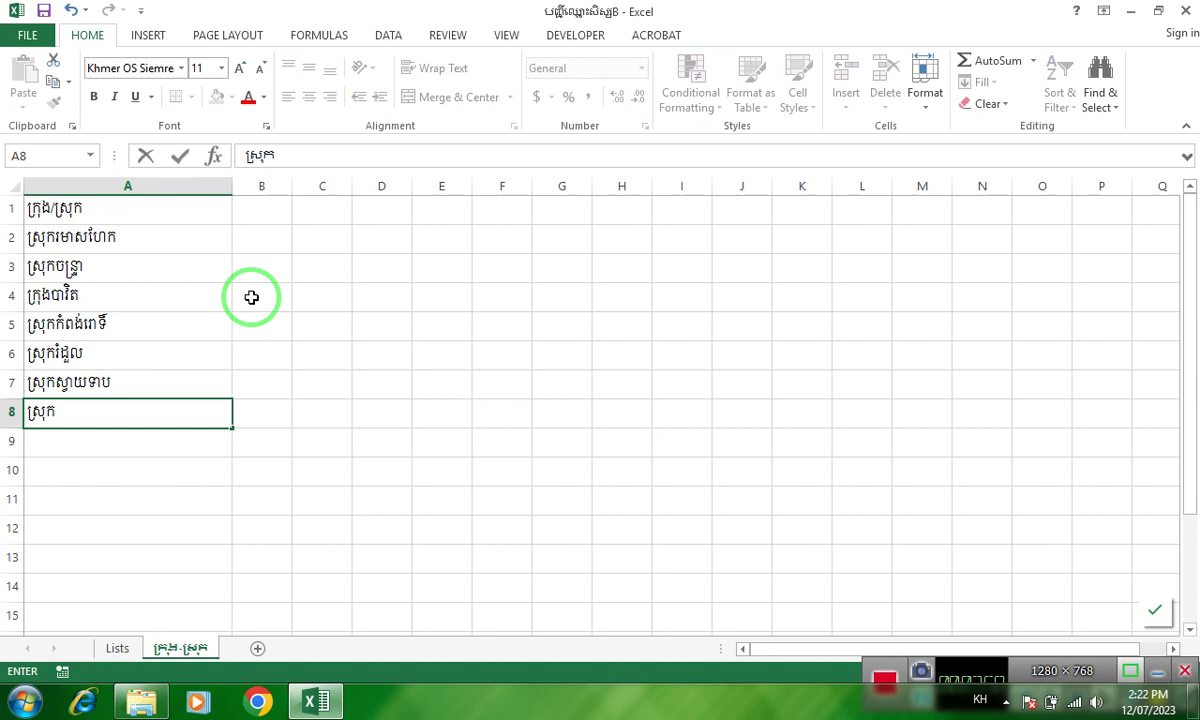
type("ស្វាយទាប")
key("BackSpace")
key("BackSpace")
key("BackSpace")
type("រ")
type("ជ្រៃ")
key("Return")
type("ក្រុង")
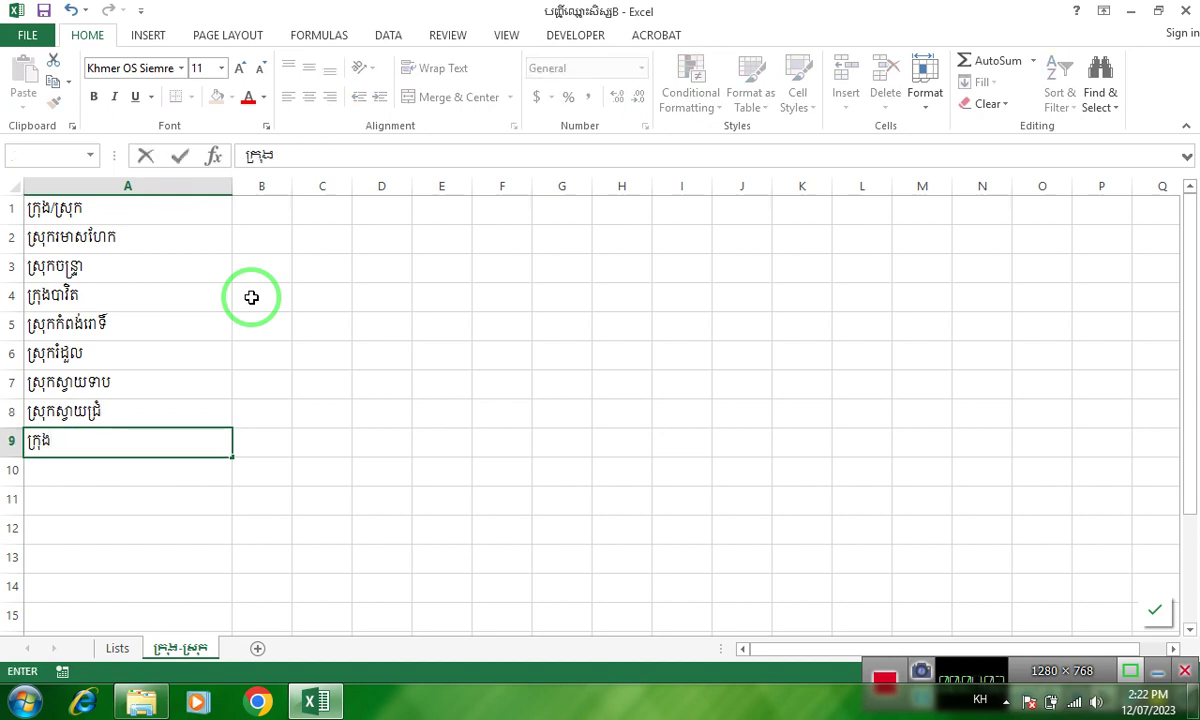
type("ស្វាយរៀង")
key("Return")
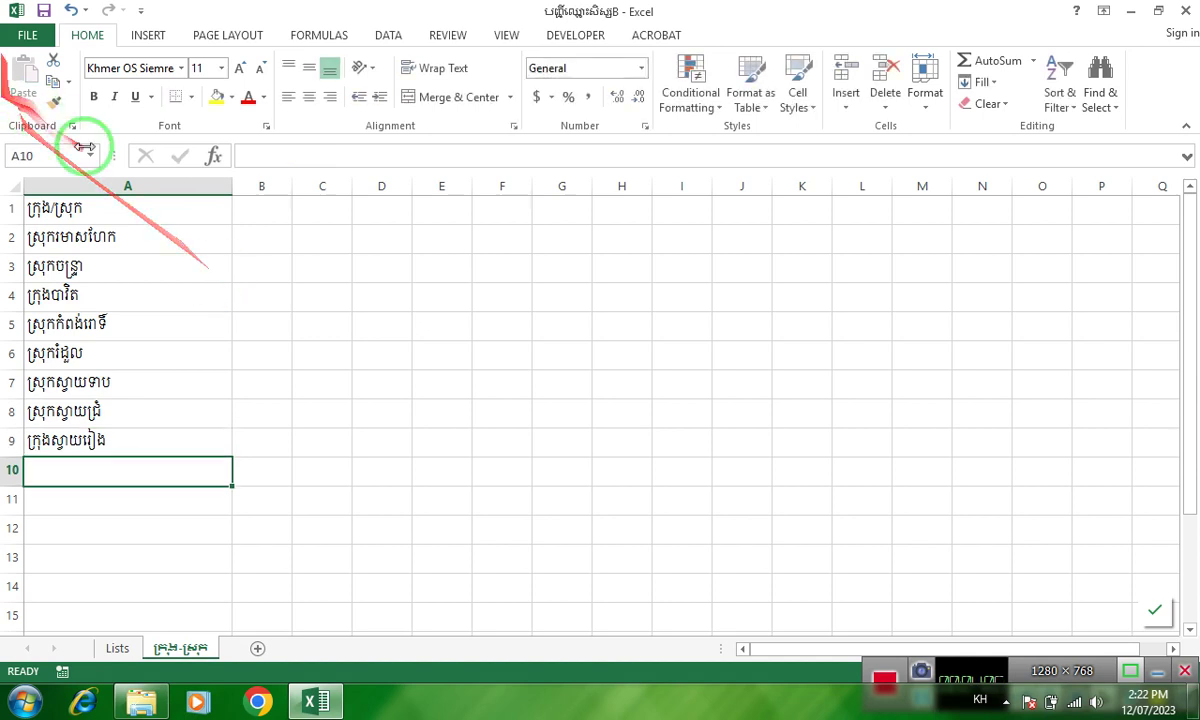
Step: Centre-align the district list A1:A9
left_click_drag(167, 206, 143, 445)
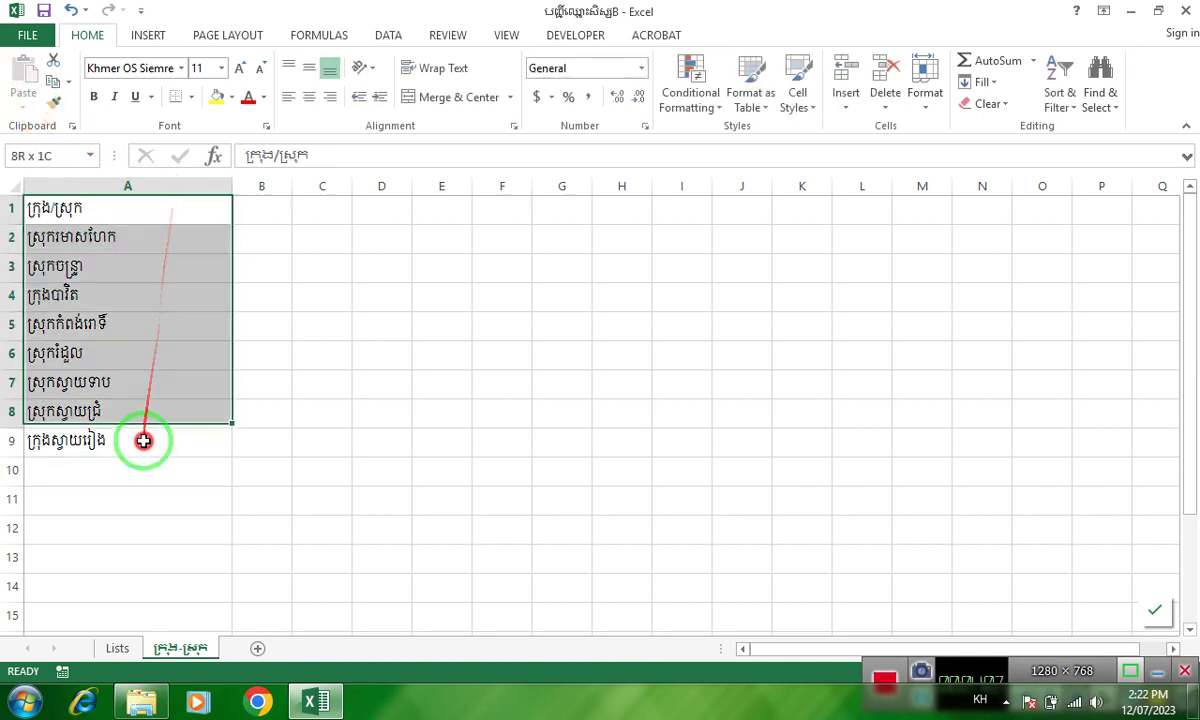
left_click(309, 96)
left_click(150, 286)
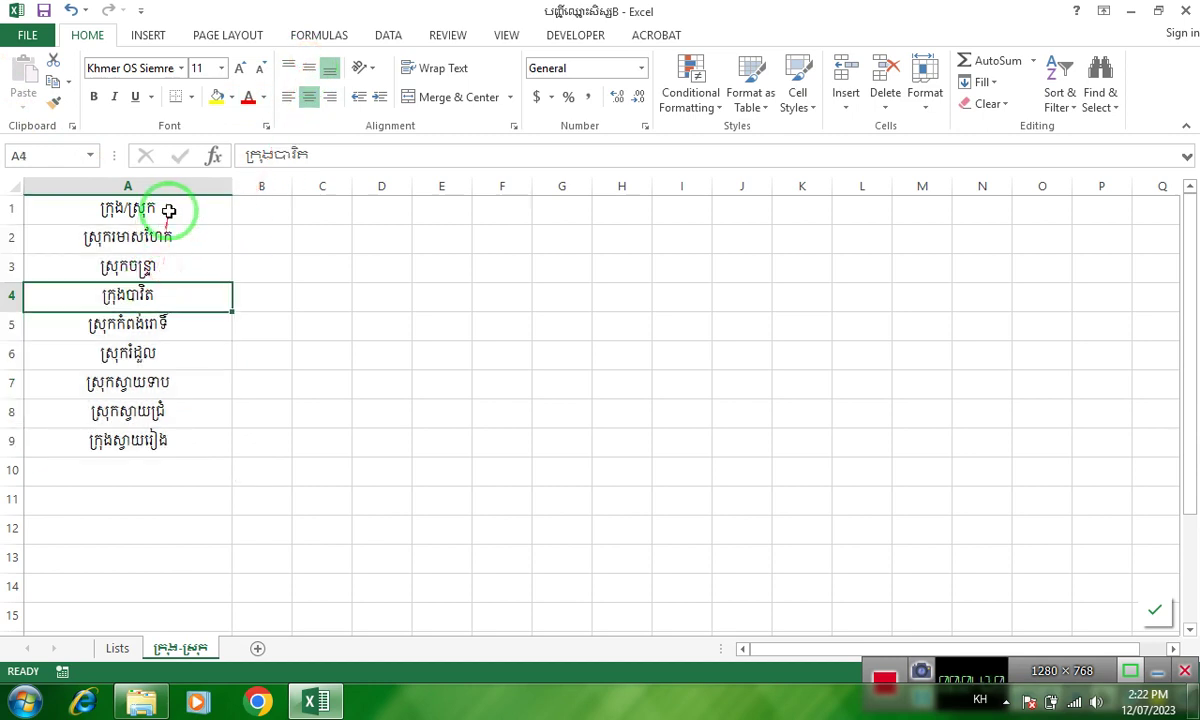
Step: Fill the header cell A1 yellow
left_click(166, 210)
left_click(216, 96)
left_click_drag(159, 247, 155, 442)
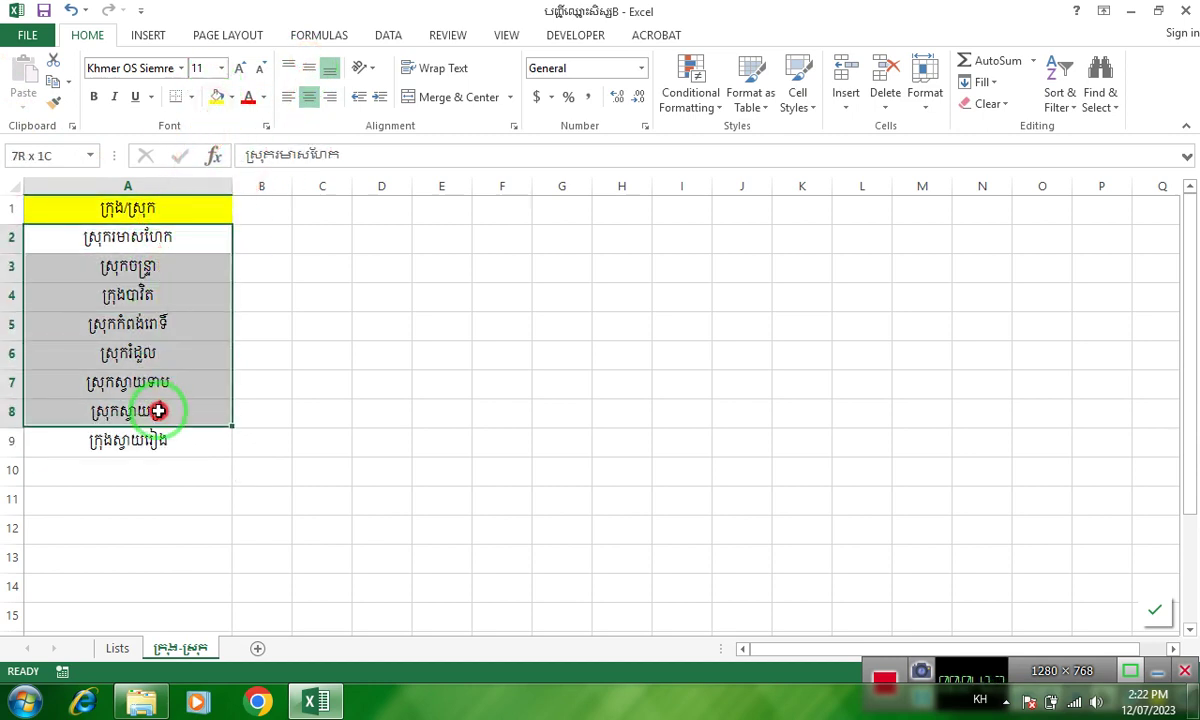
left_click(330, 345)
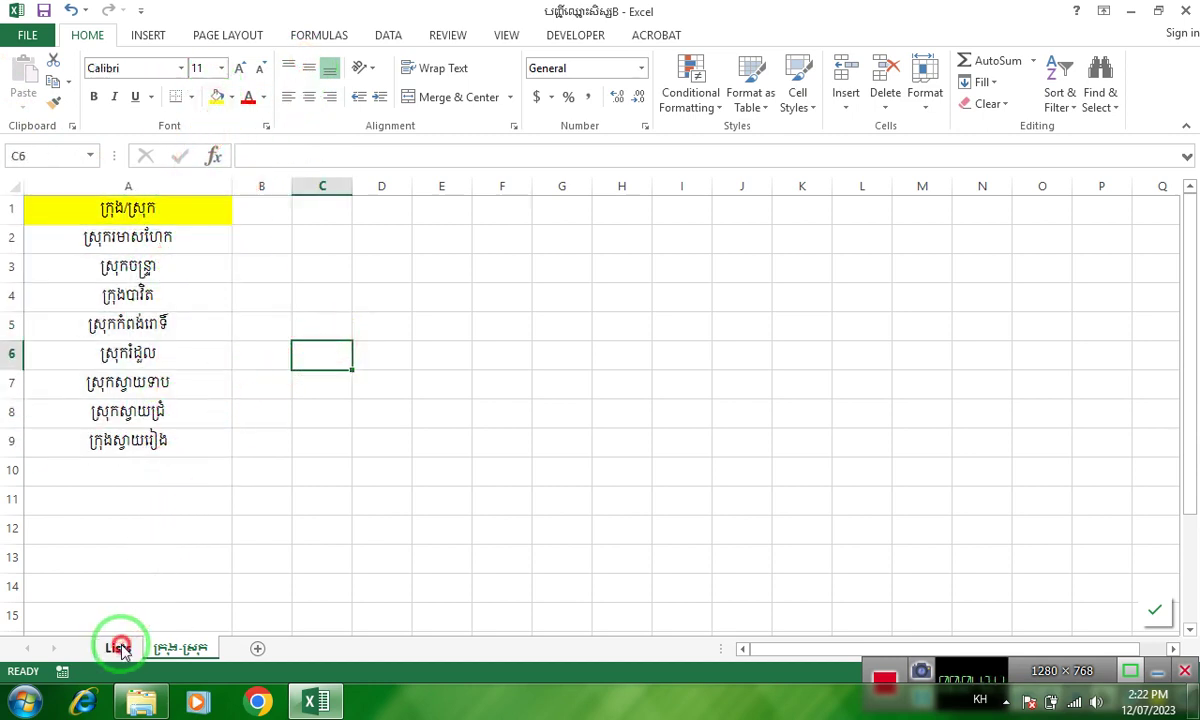
Step: On the Lists sheet, select F9 and open Data Validation
left_click(117, 648)
scroll(600, 376, "up", 3)
scroll(600, 376, "down", 2)
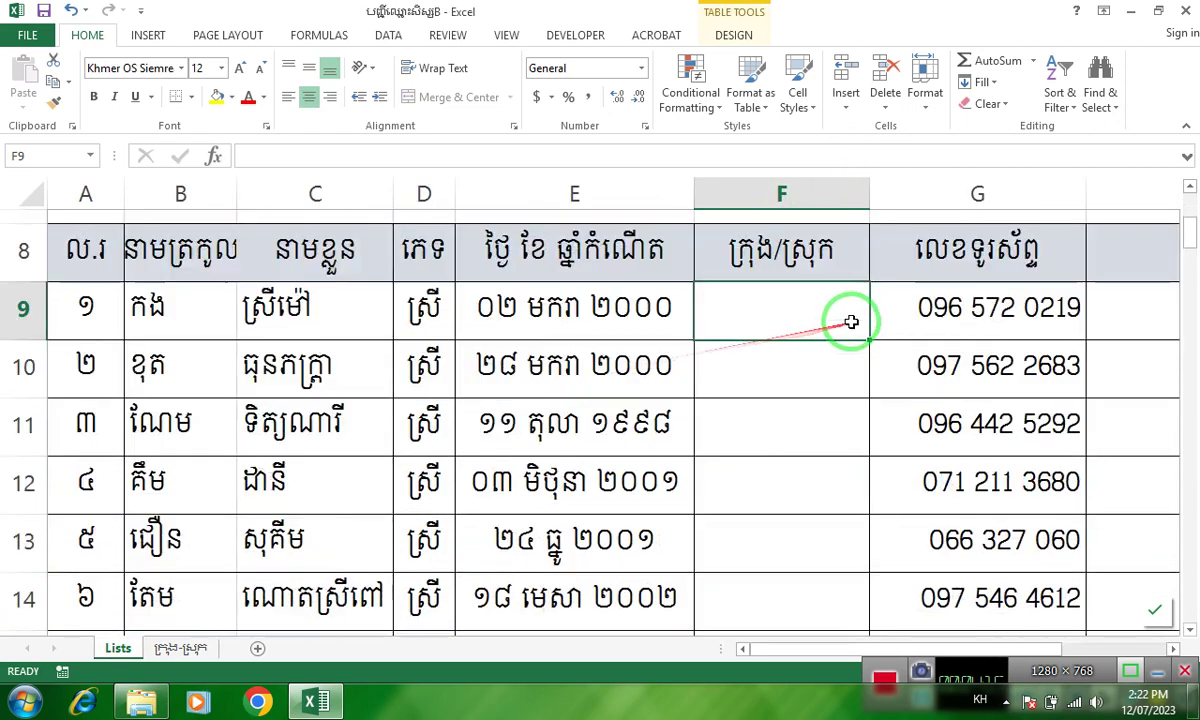
left_click(761, 304)
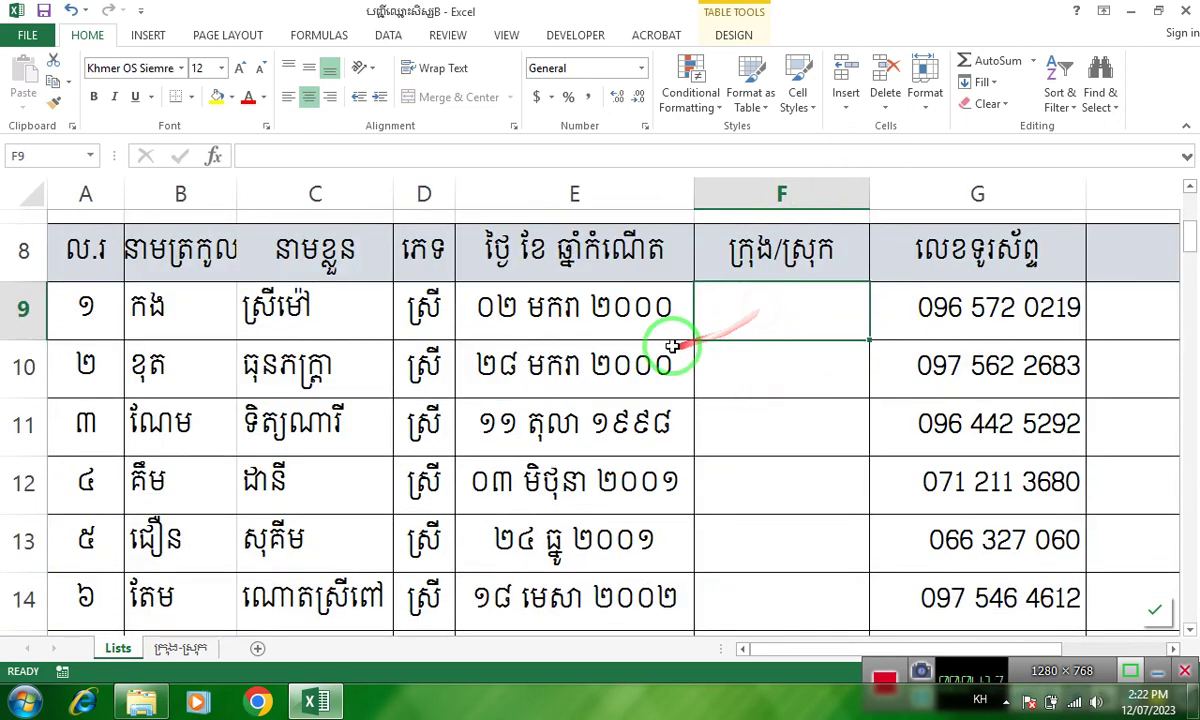
left_click(770, 383)
left_click(772, 311)
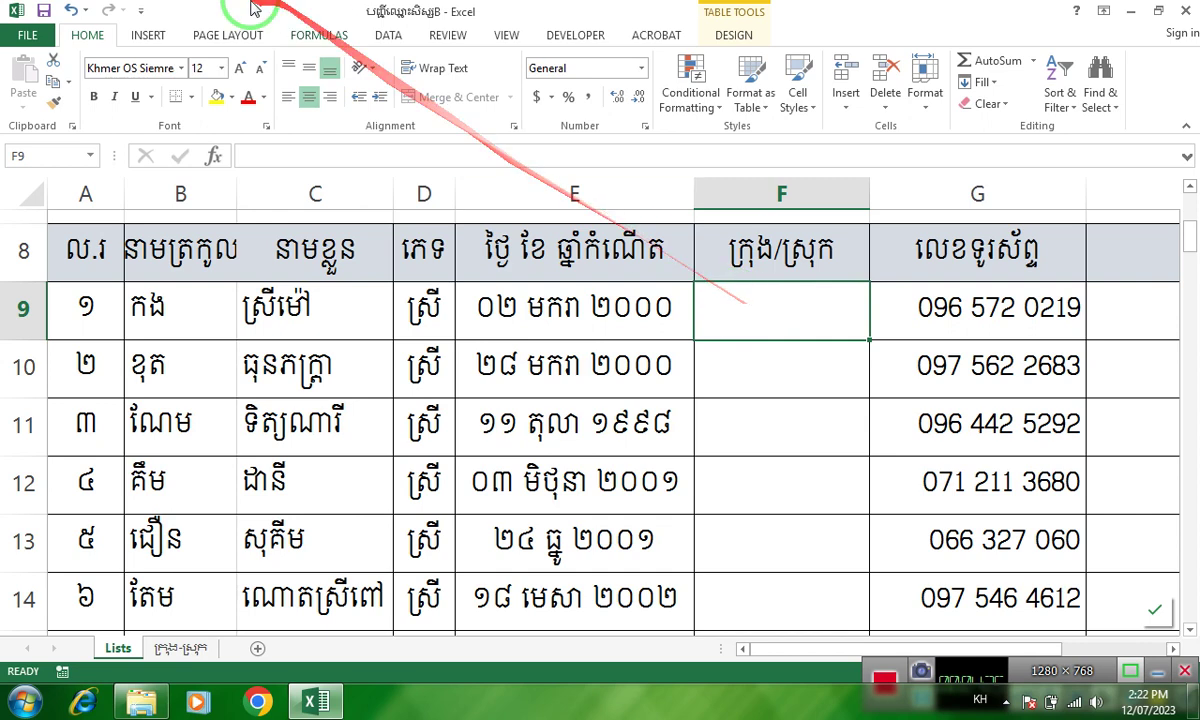
left_click(390, 38)
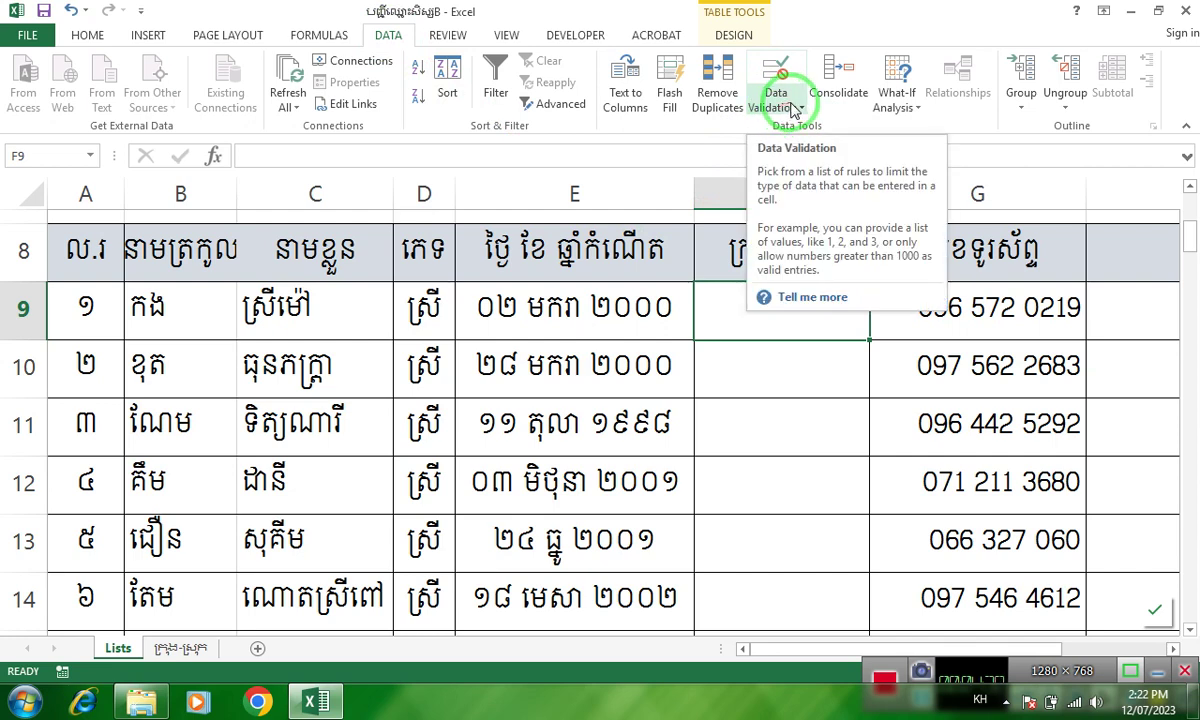
left_click(801, 109)
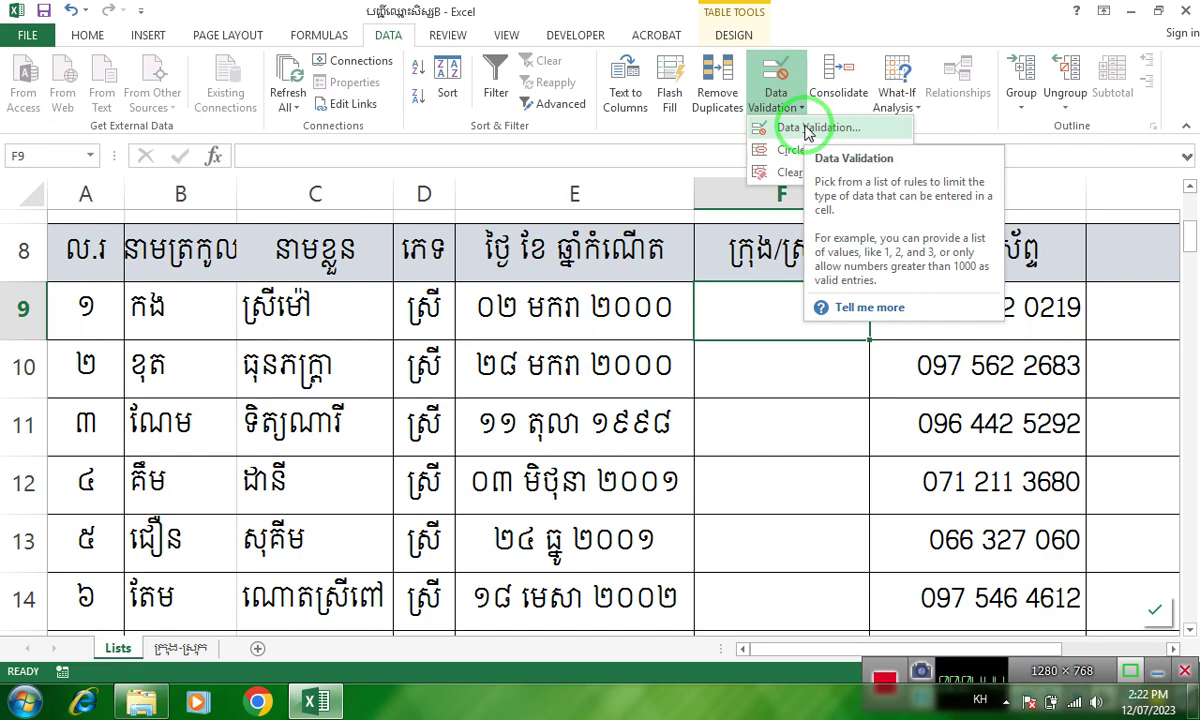
left_click(806, 130)
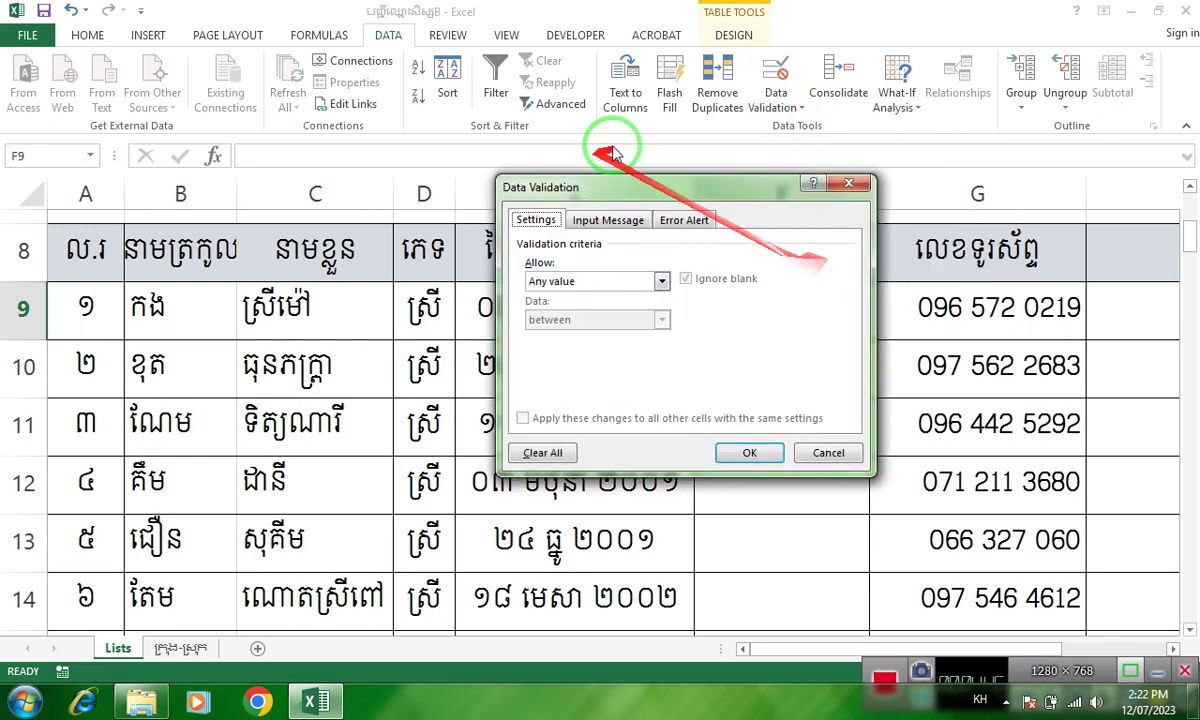
Step: Cycle the Allow type through Whole number, Decimal and List, settling on Date
mouse_move(668, 183)
left_mouse_down()
mouse_move(1045, 106)
mouse_move(313, 98)
left_mouse_up()
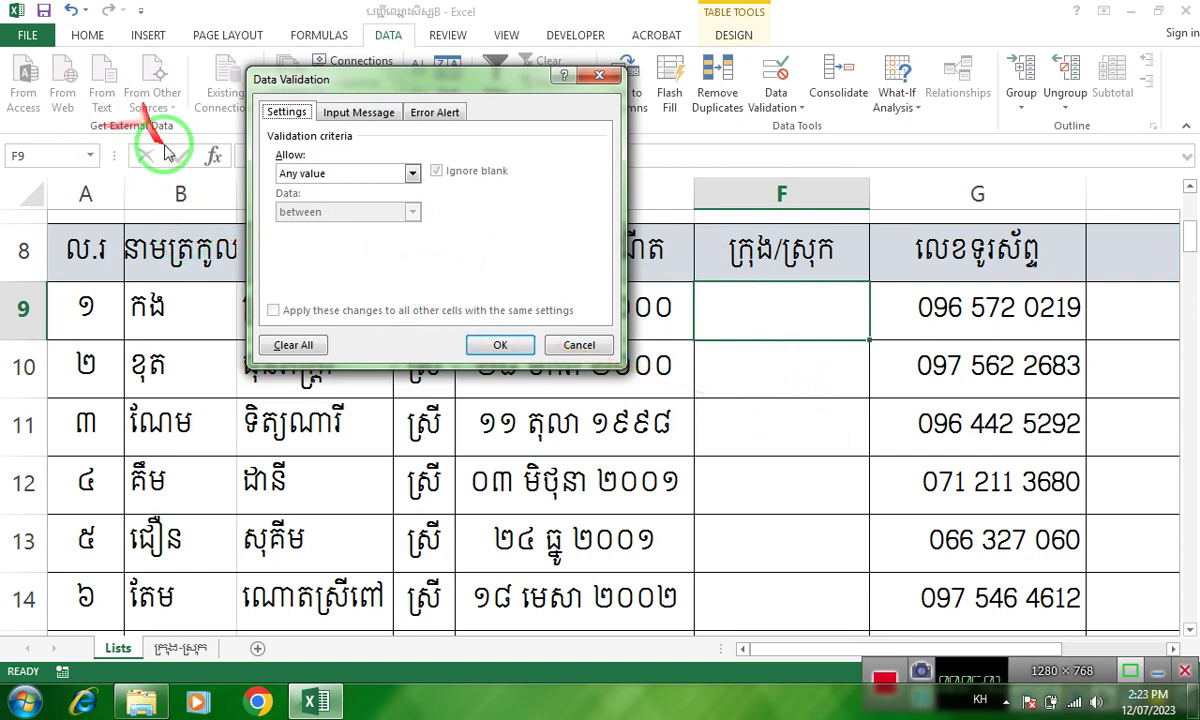
left_click(412, 175)
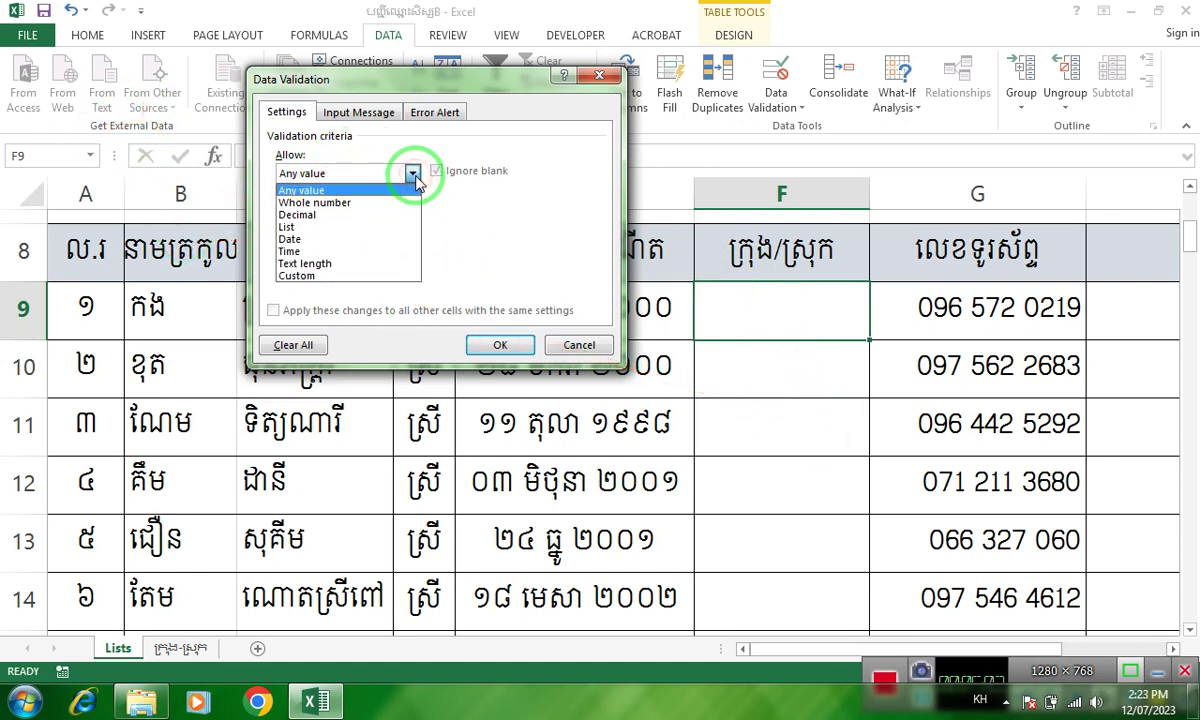
left_click(360, 203)
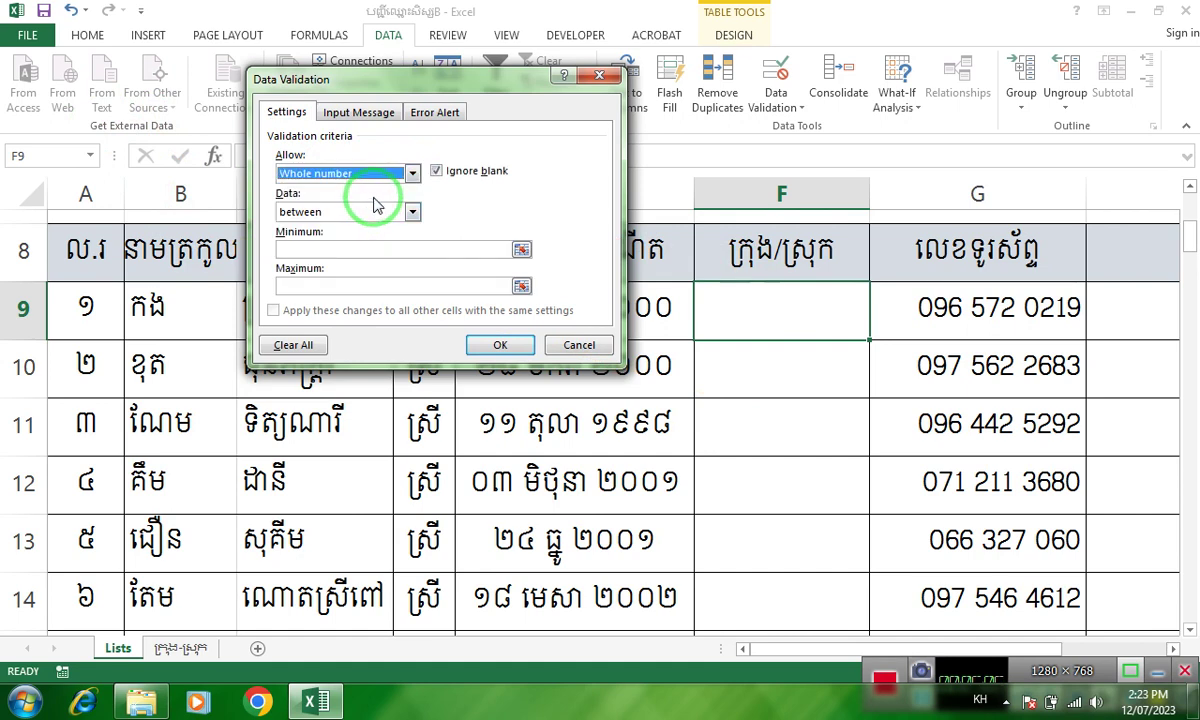
left_click(410, 175)
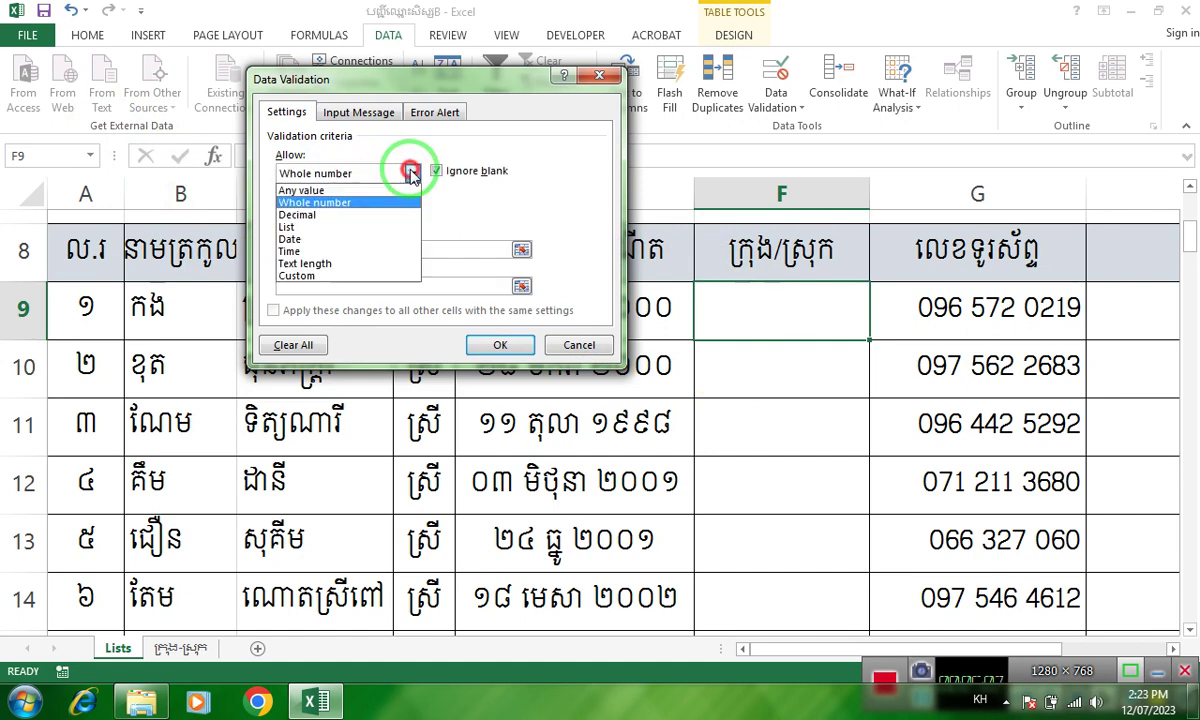
left_click(392, 212)
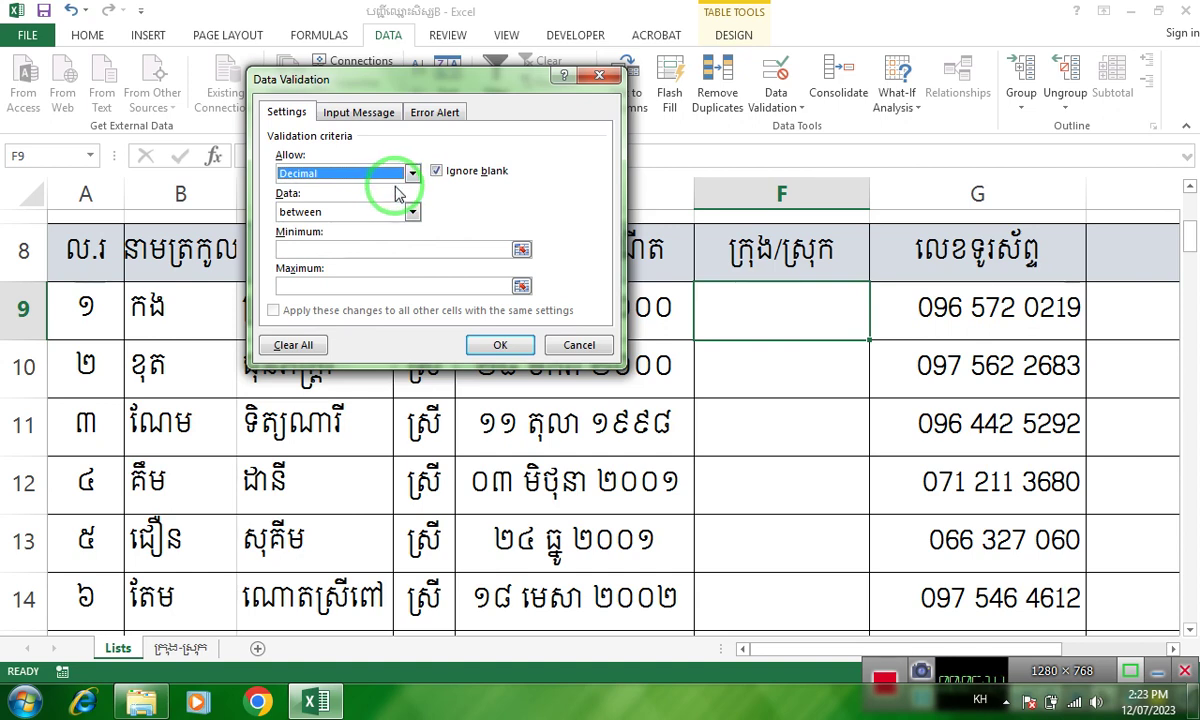
left_click(411, 173)
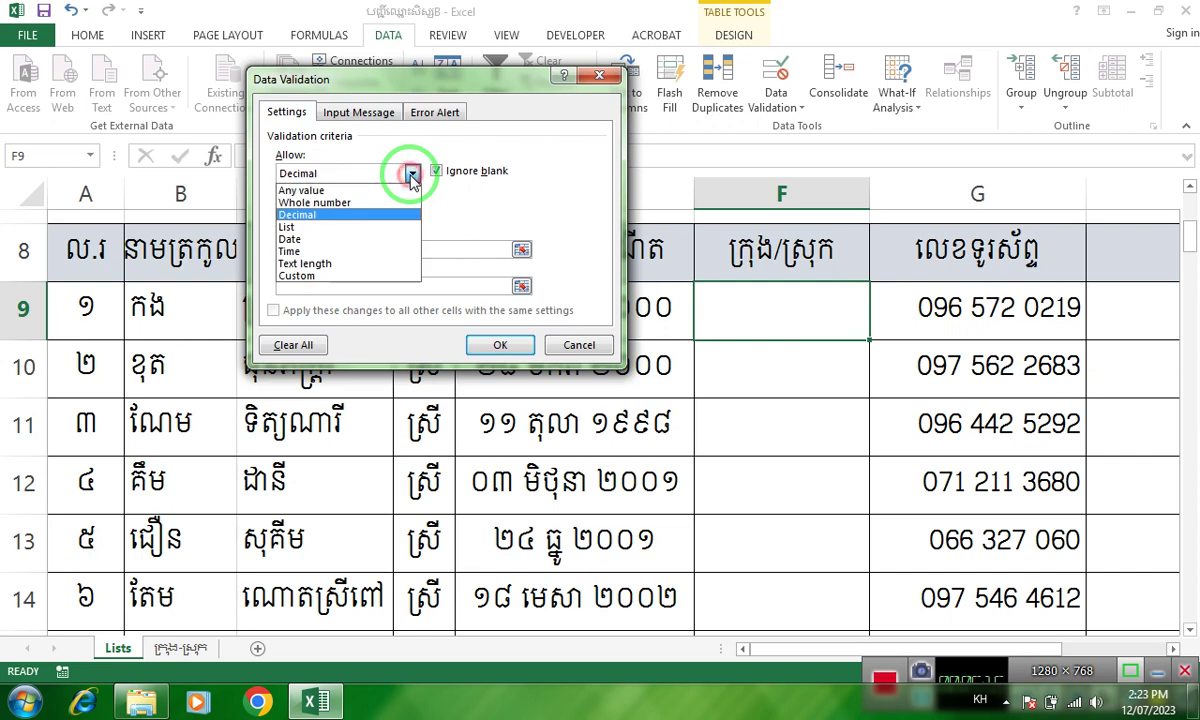
left_click(373, 227)
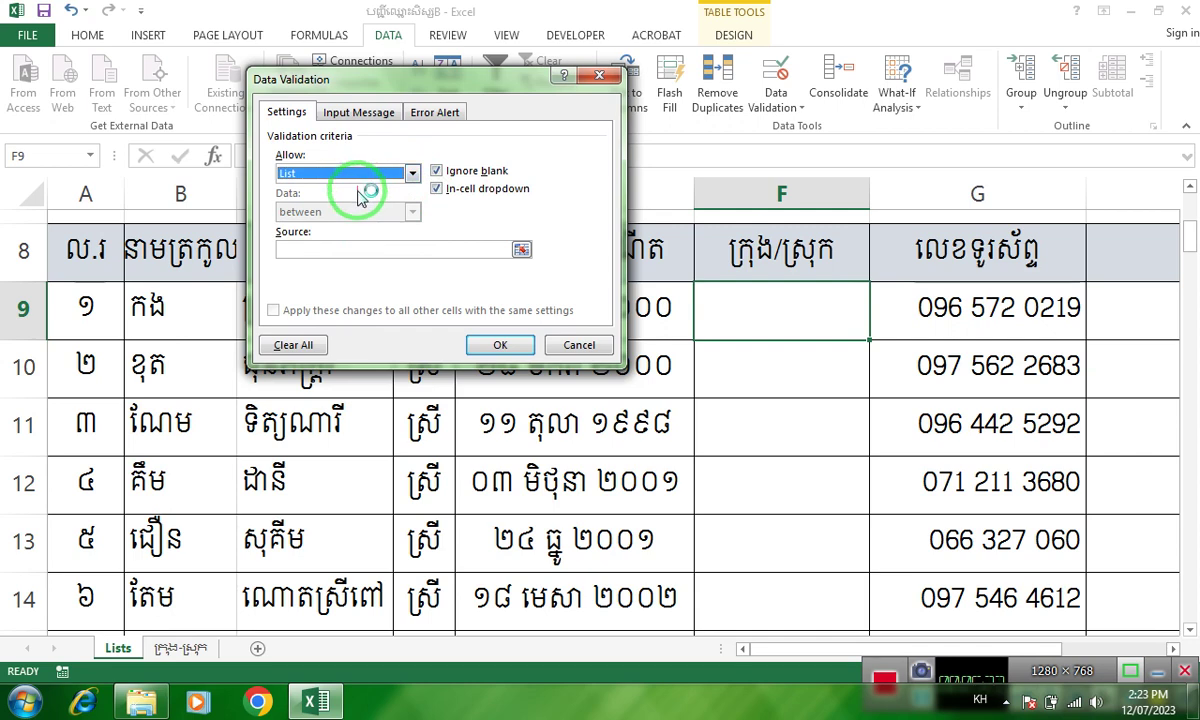
left_click(411, 173)
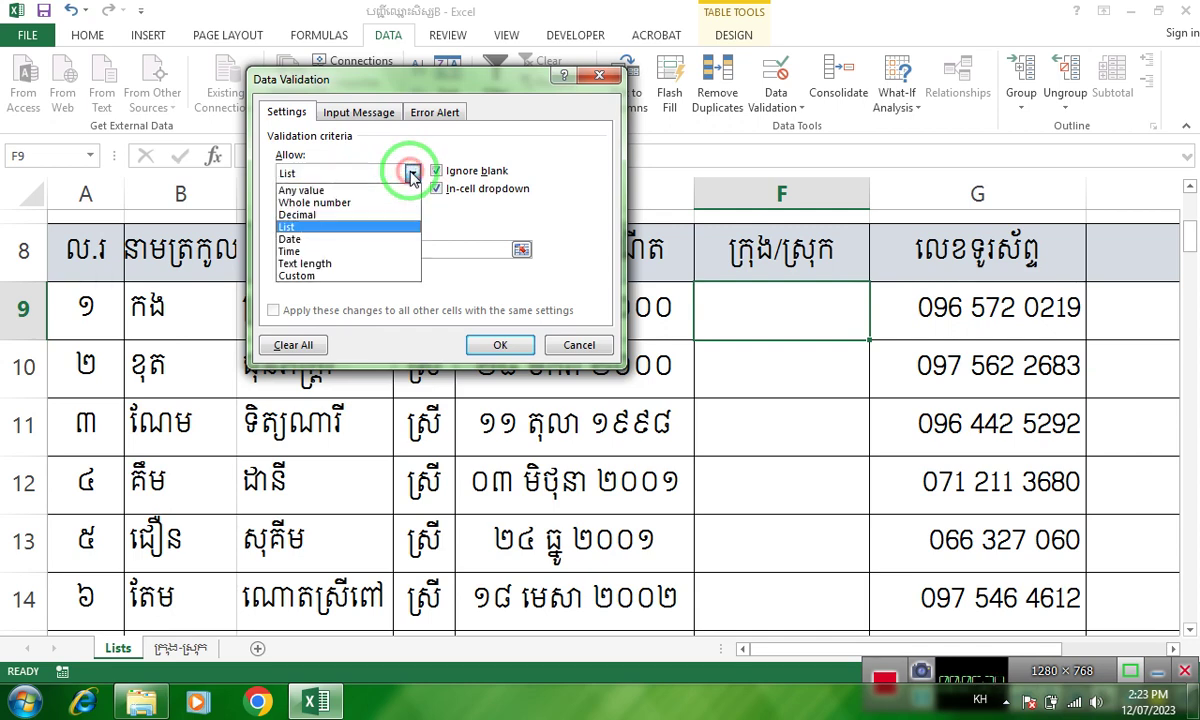
left_click(370, 238)
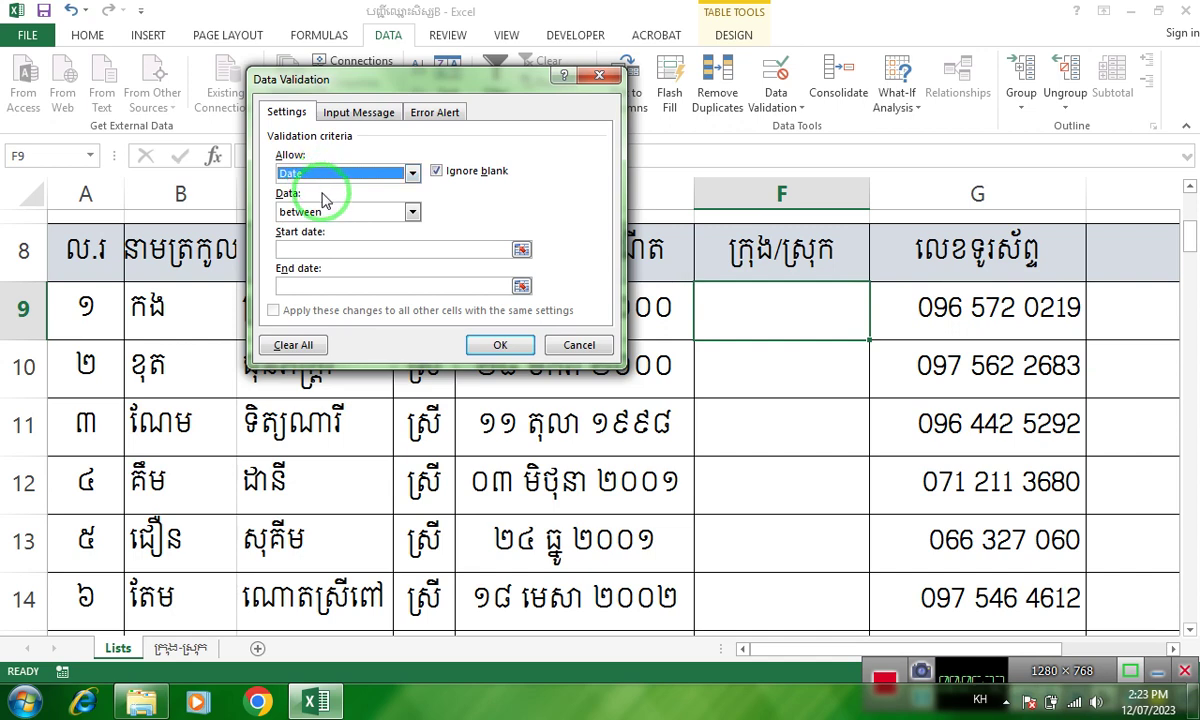
left_click_drag(352, 236, 378, 186)
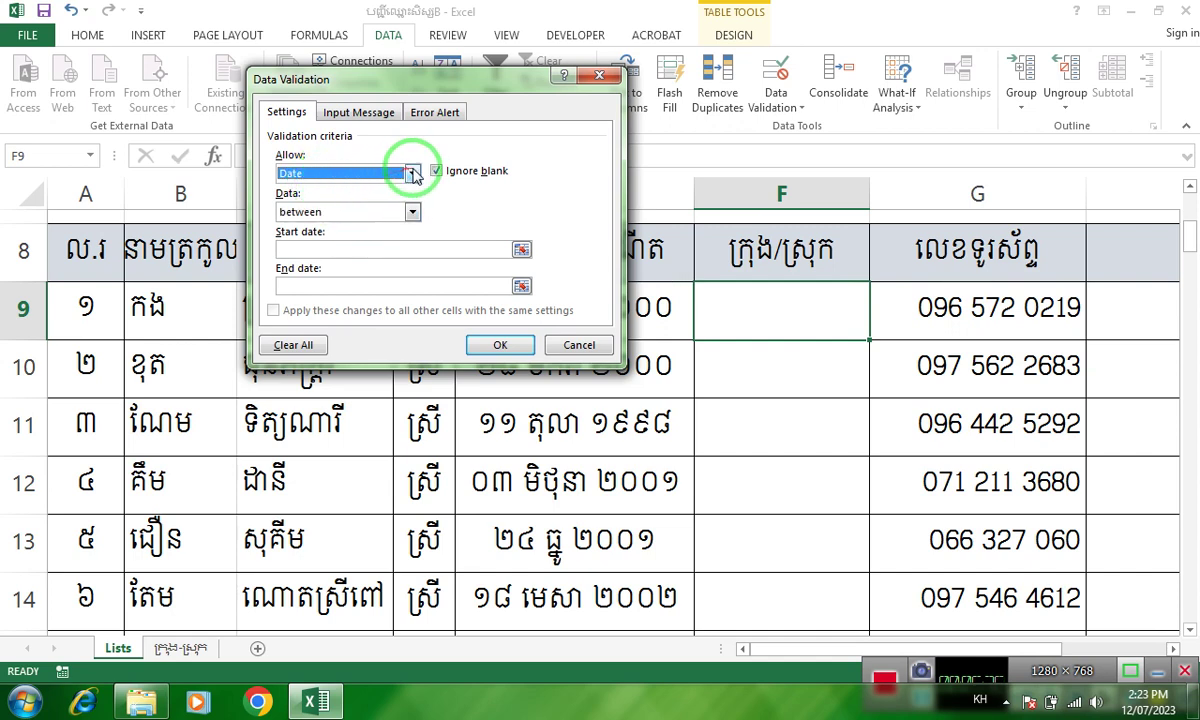
Step: Switch the Allow type to Time and then to Text length
left_click(410, 173)
left_click(377, 251)
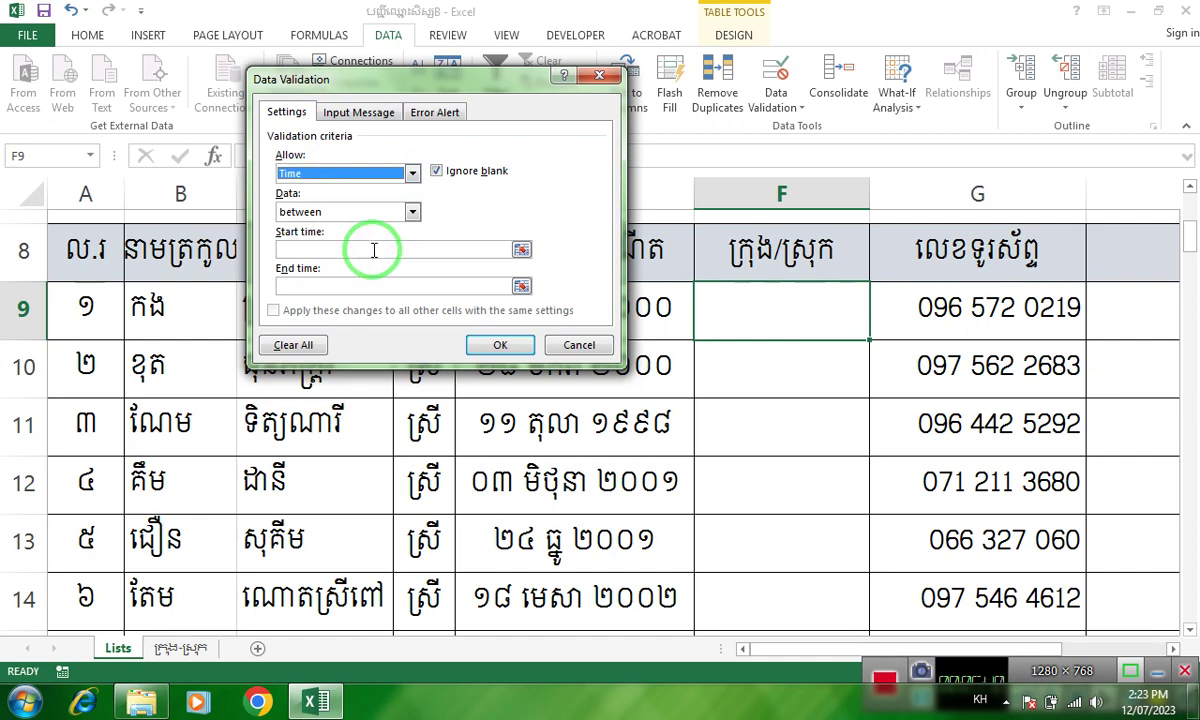
left_click(410, 176)
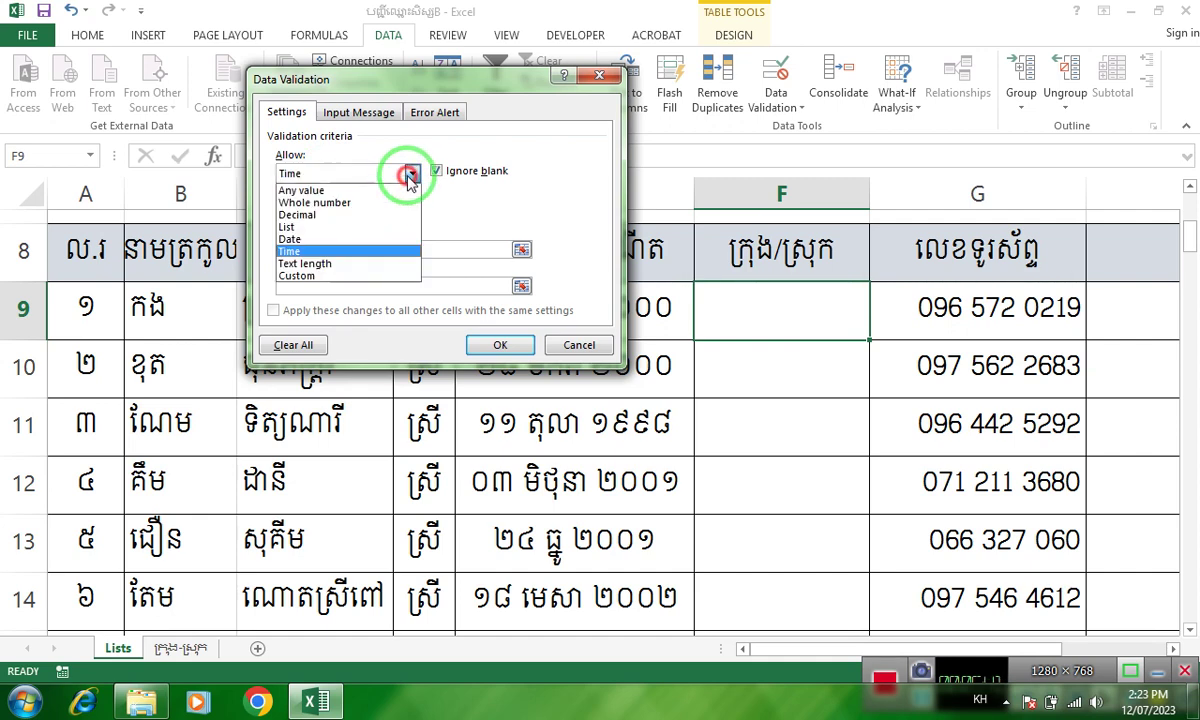
left_click(368, 263)
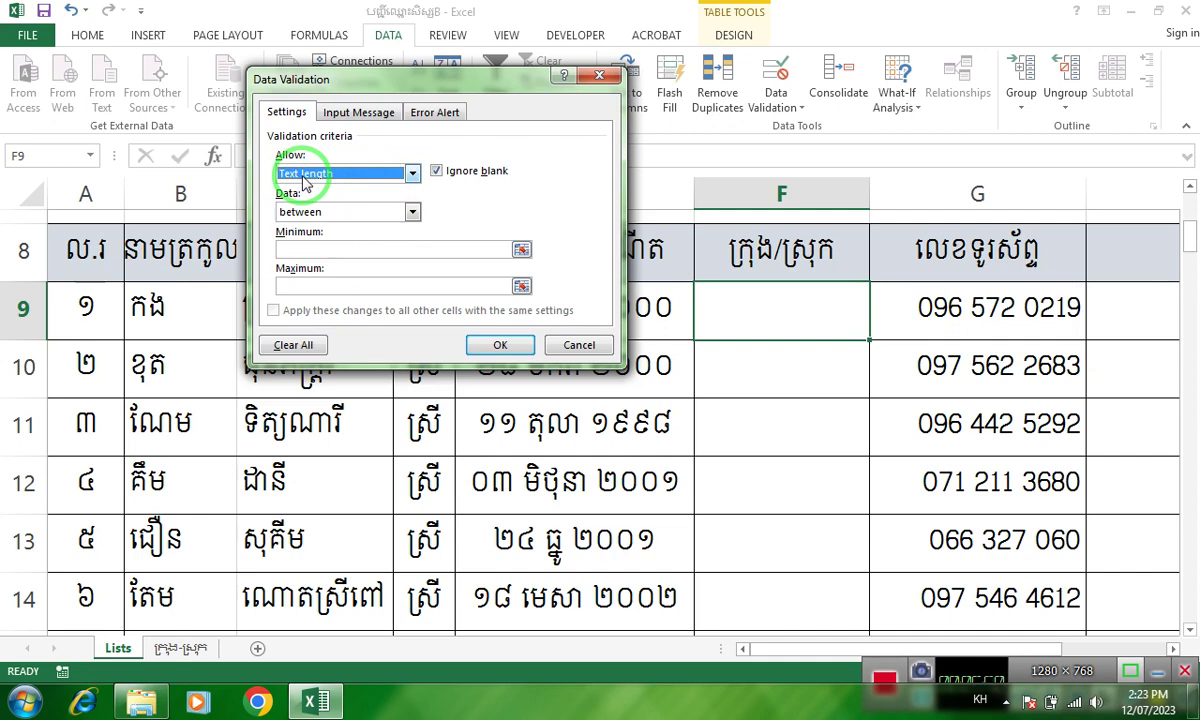
left_click_drag(305, 180, 706, 275)
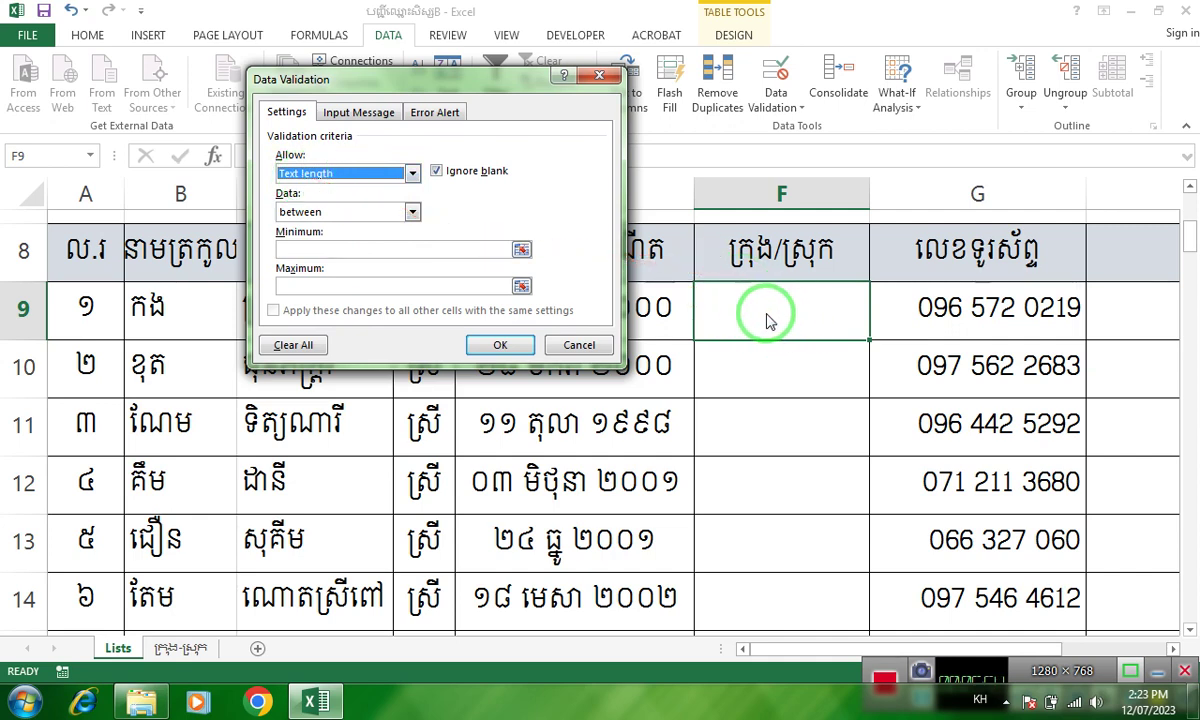
left_click_drag(770, 320, 509, 241)
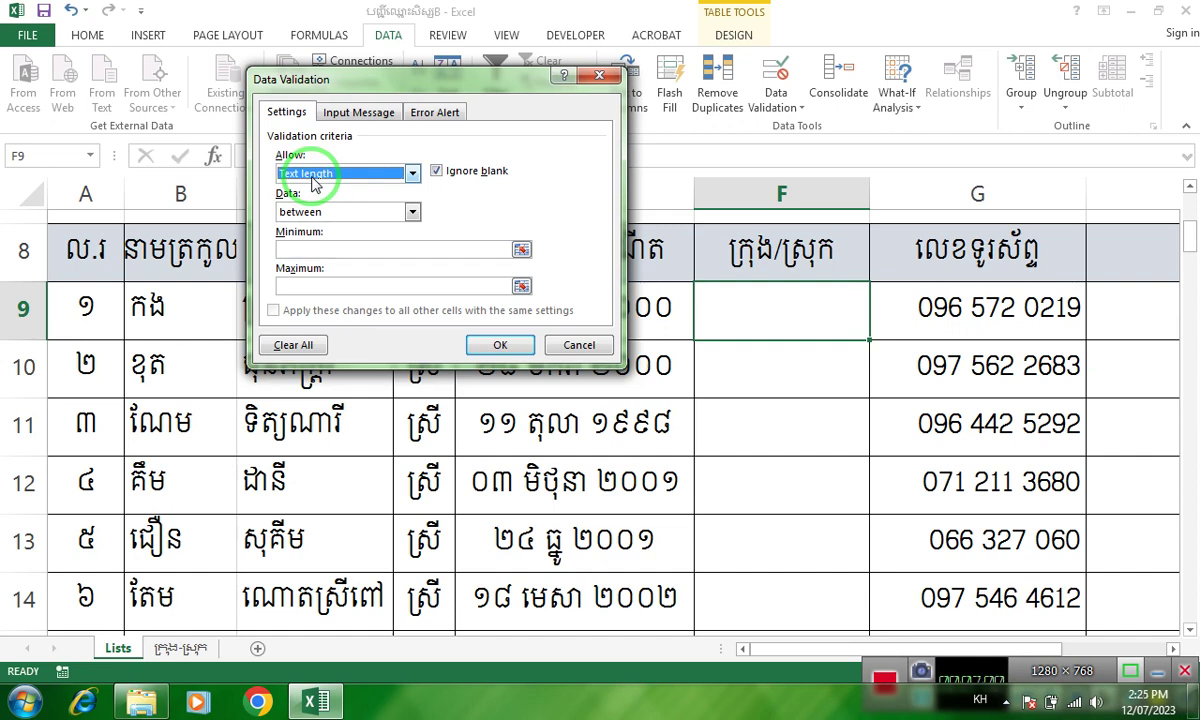
Step: Change the Allow type from Text length to Custom
left_click(411, 174)
left_click(322, 275)
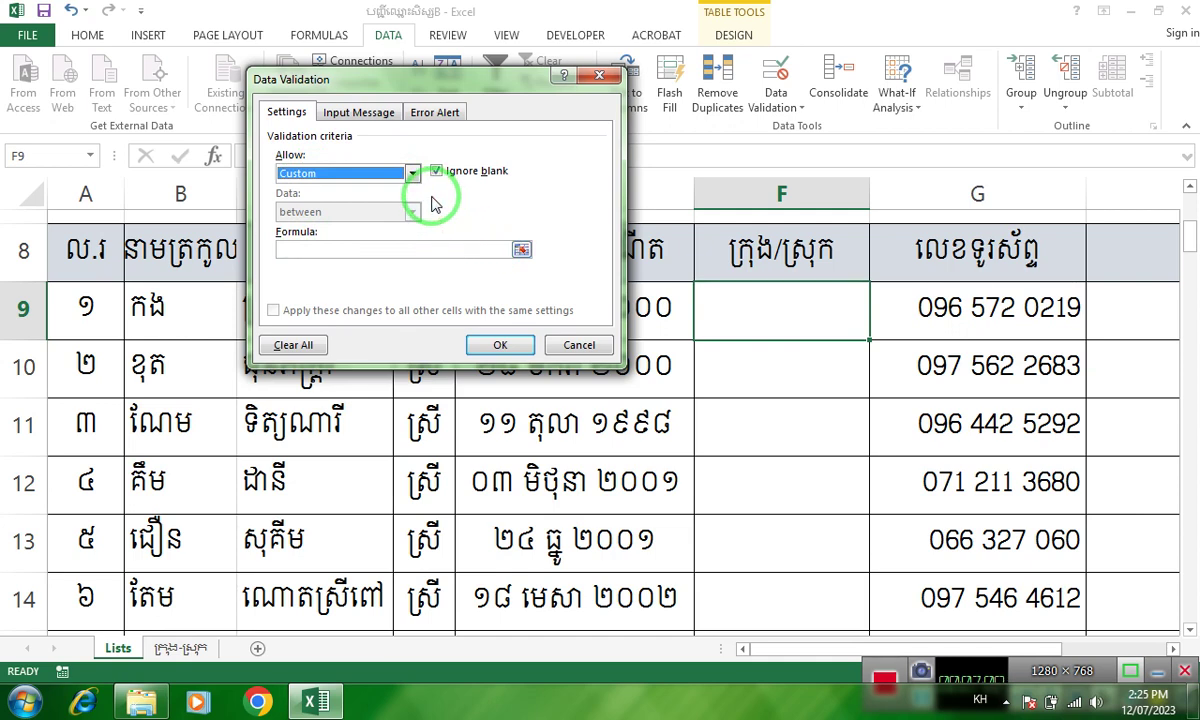
left_click(412, 173)
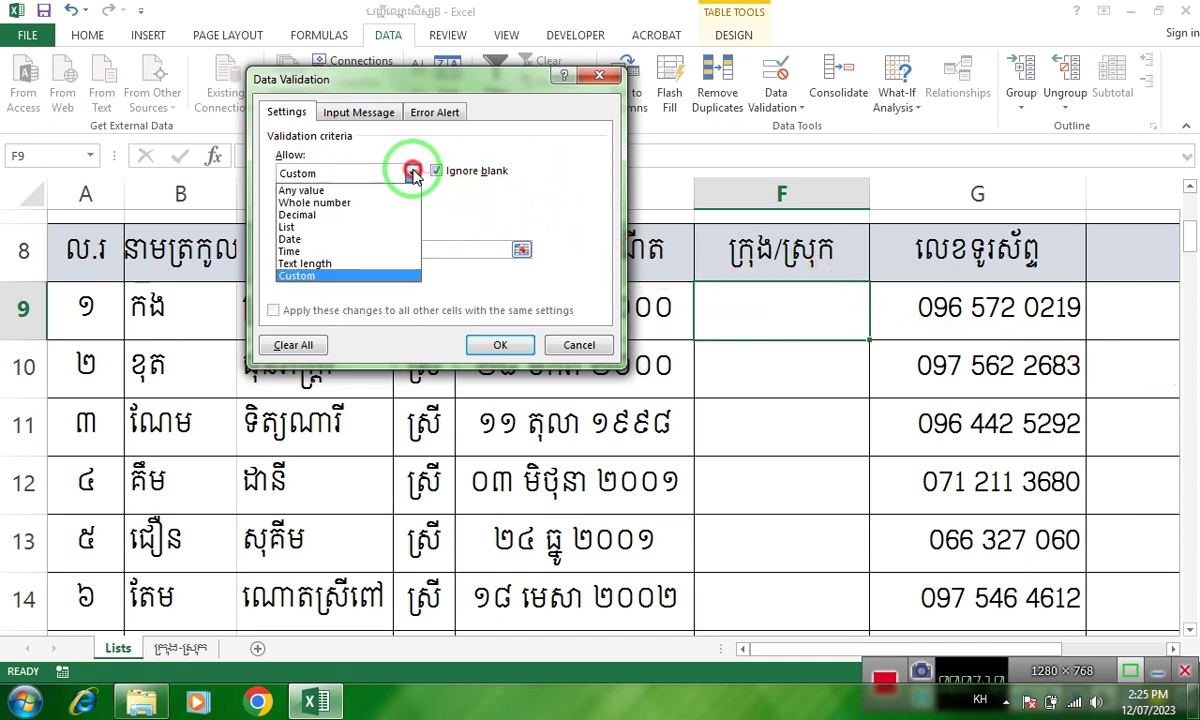
Step: Set Allow to List and uncheck both Ignore blank and In-cell dropdown
left_click(338, 227)
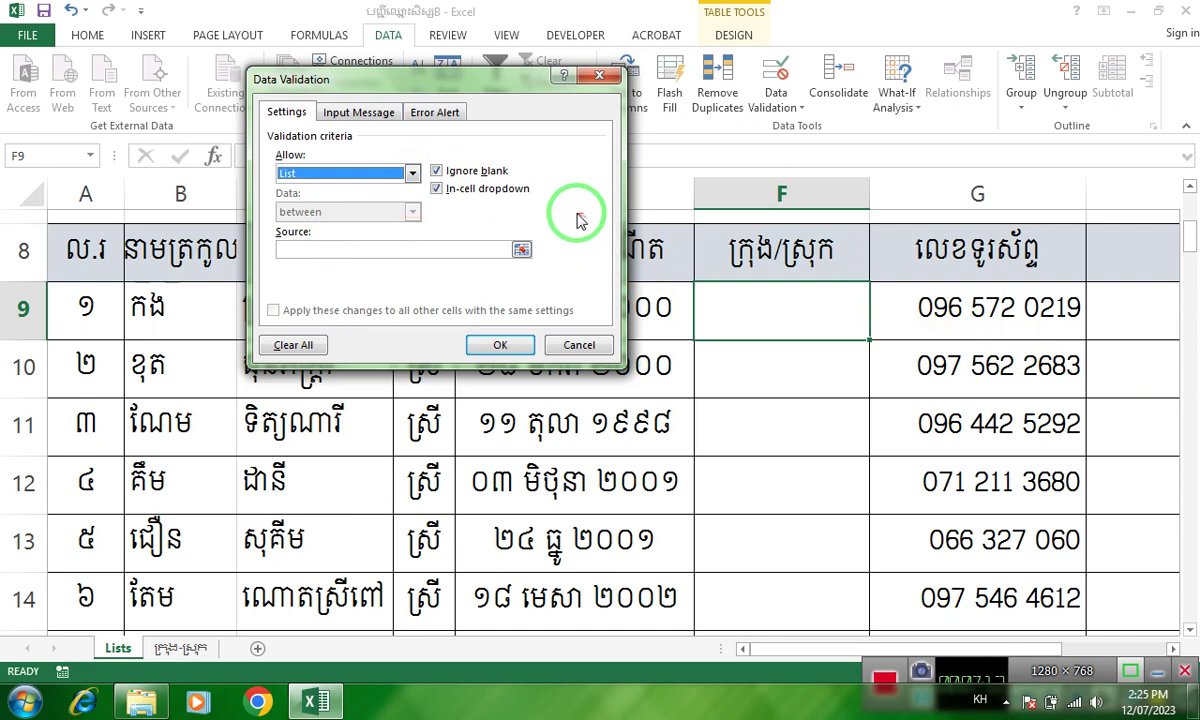
mouse_move(458, 205)
left_mouse_down()
mouse_move(487, 152)
mouse_move(437, 180)
mouse_move(436, 215)
left_mouse_up()
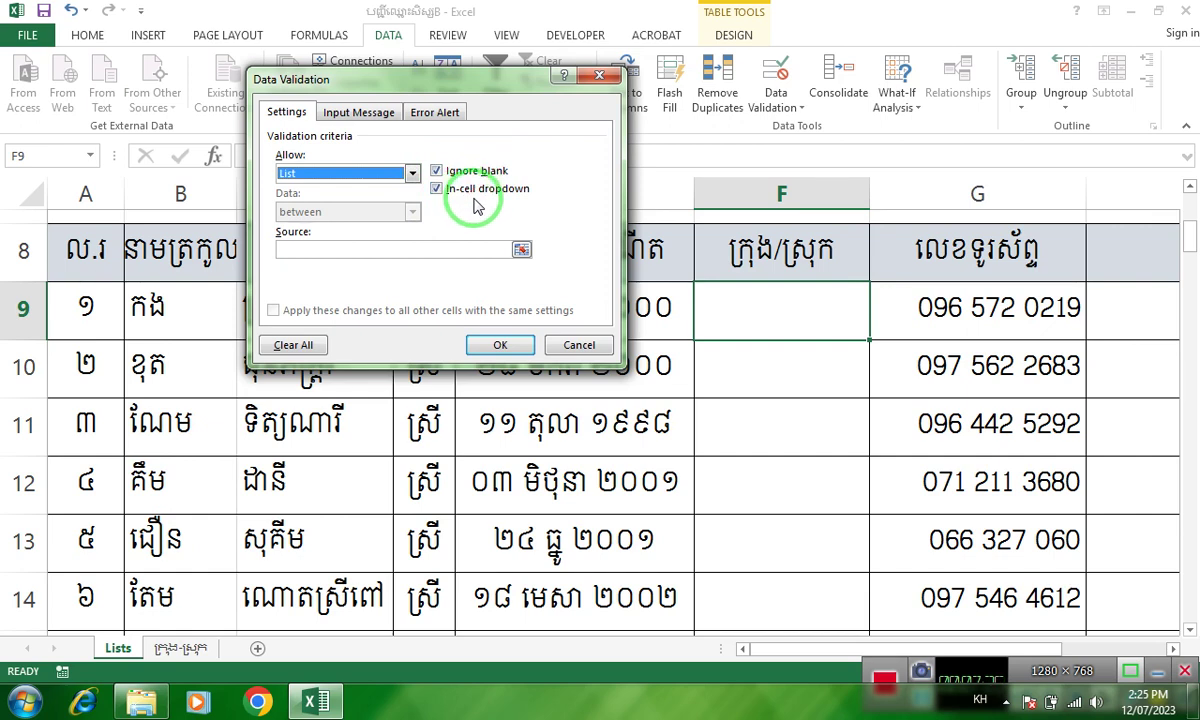
left_click_drag(475, 203, 770, 320)
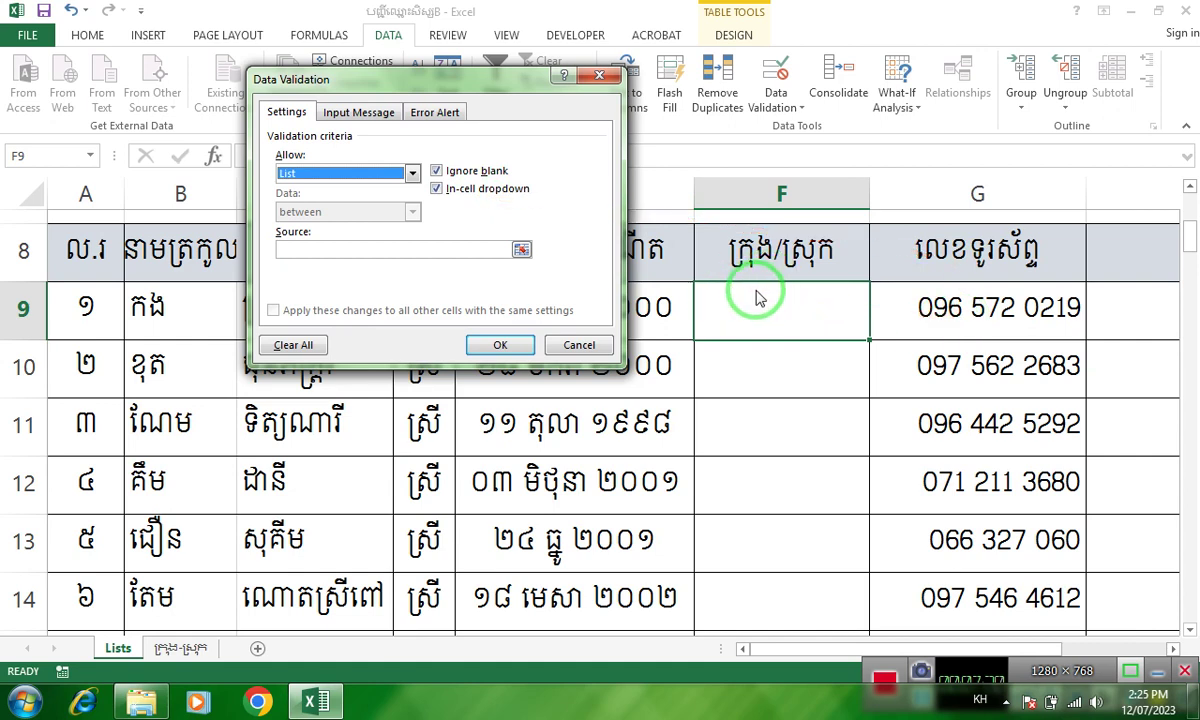
left_click_drag(710, 295, 720, 316)
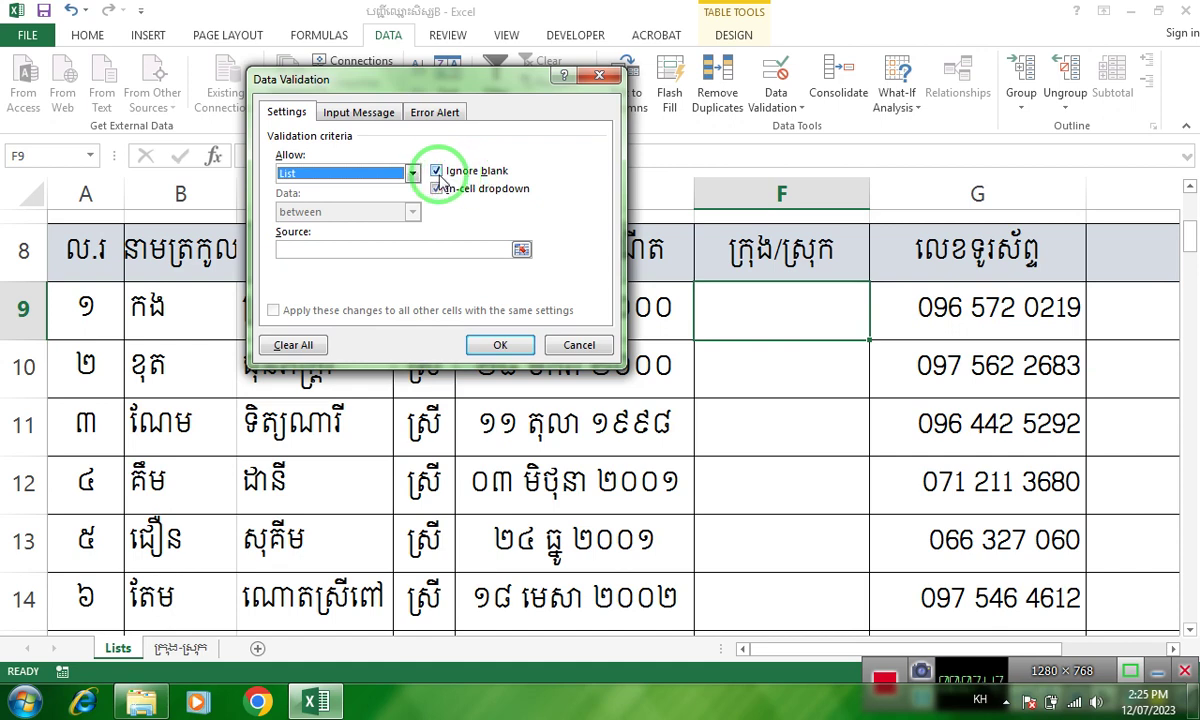
left_click(432, 172)
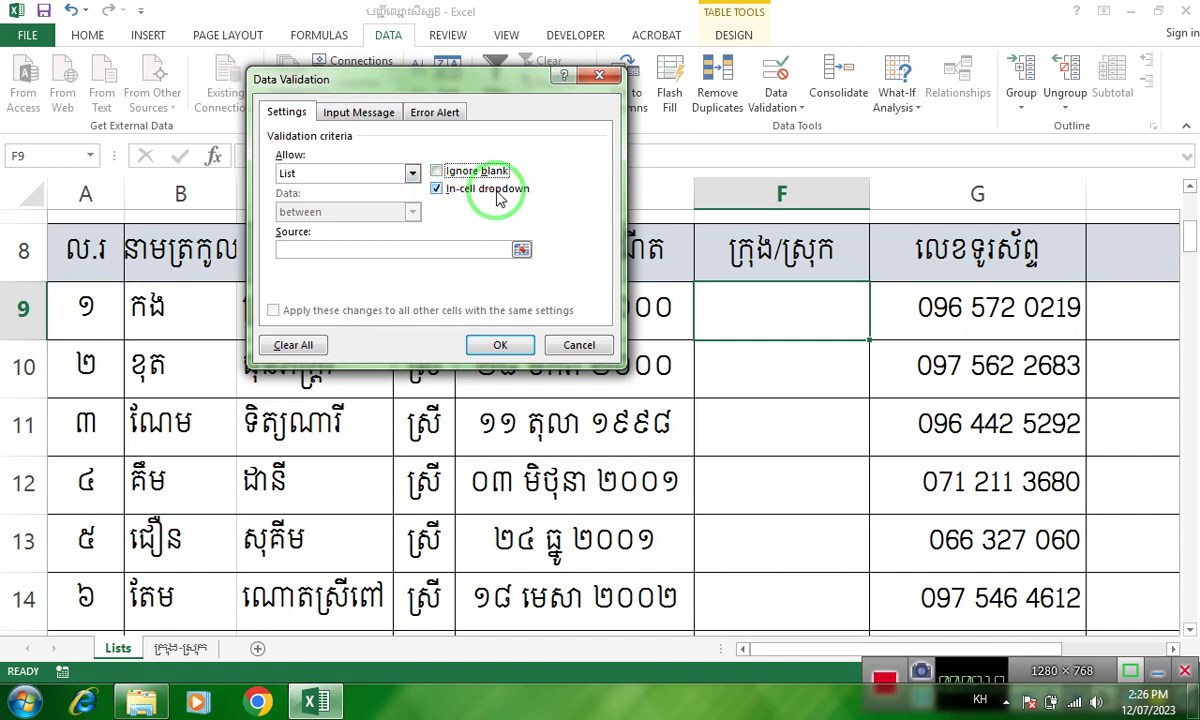
left_click(436, 190)
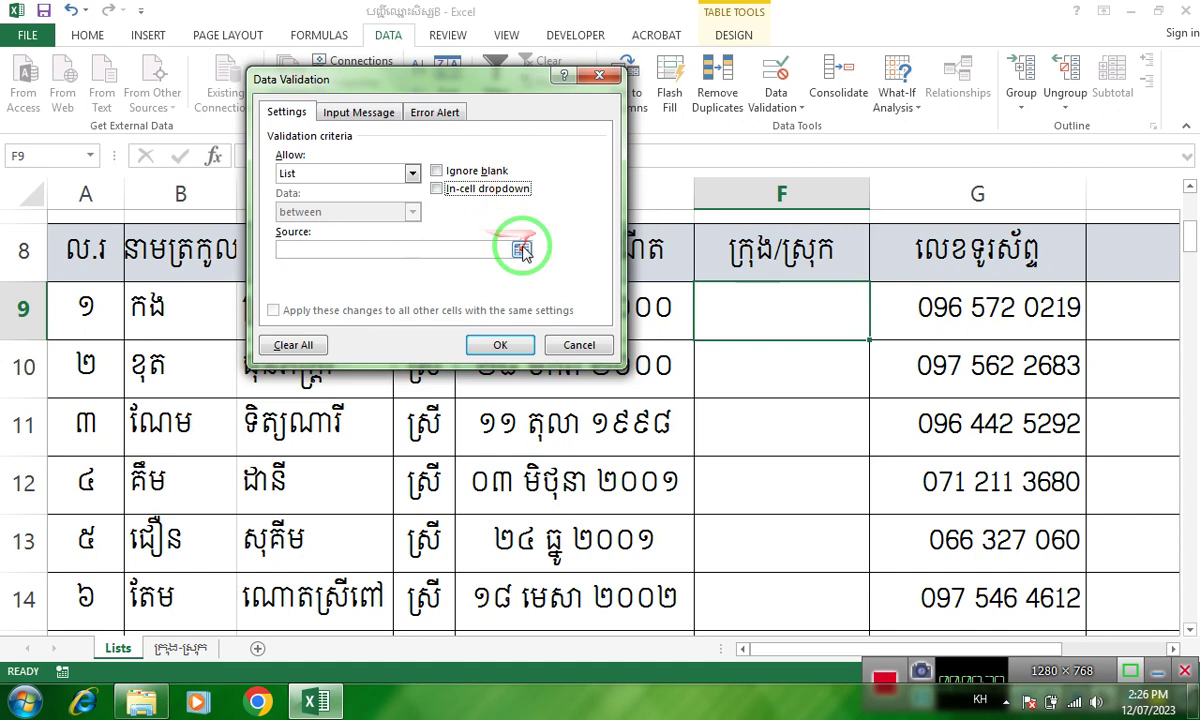
left_click(522, 250)
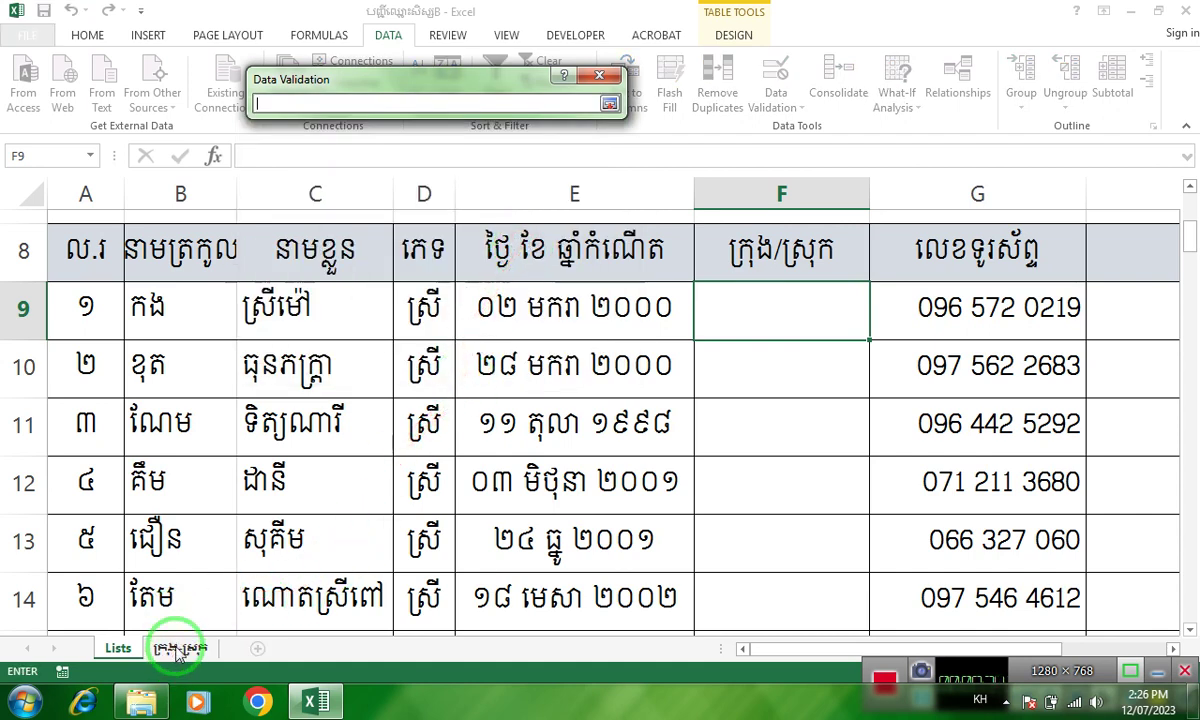
Step: Use ='ក្រុង-ស្រុក'!$A$2:$A$9, the district names, as the list source
left_click(170, 649)
left_click_drag(166, 237, 152, 441)
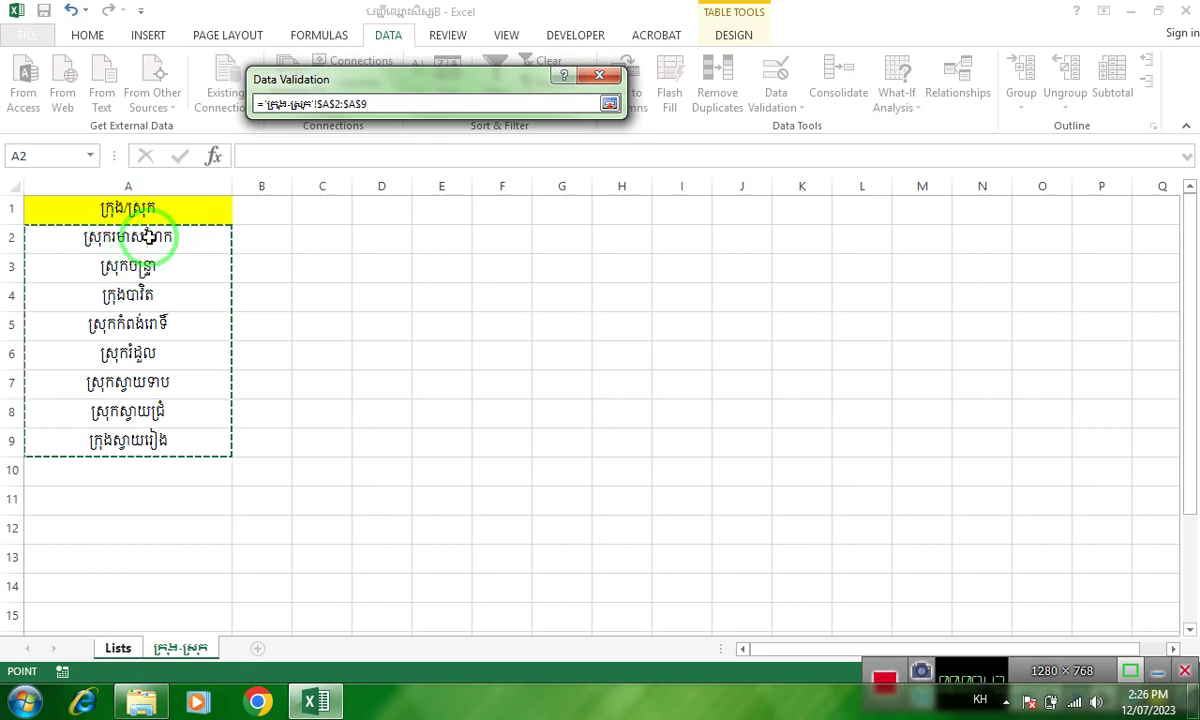
left_click(609, 104)
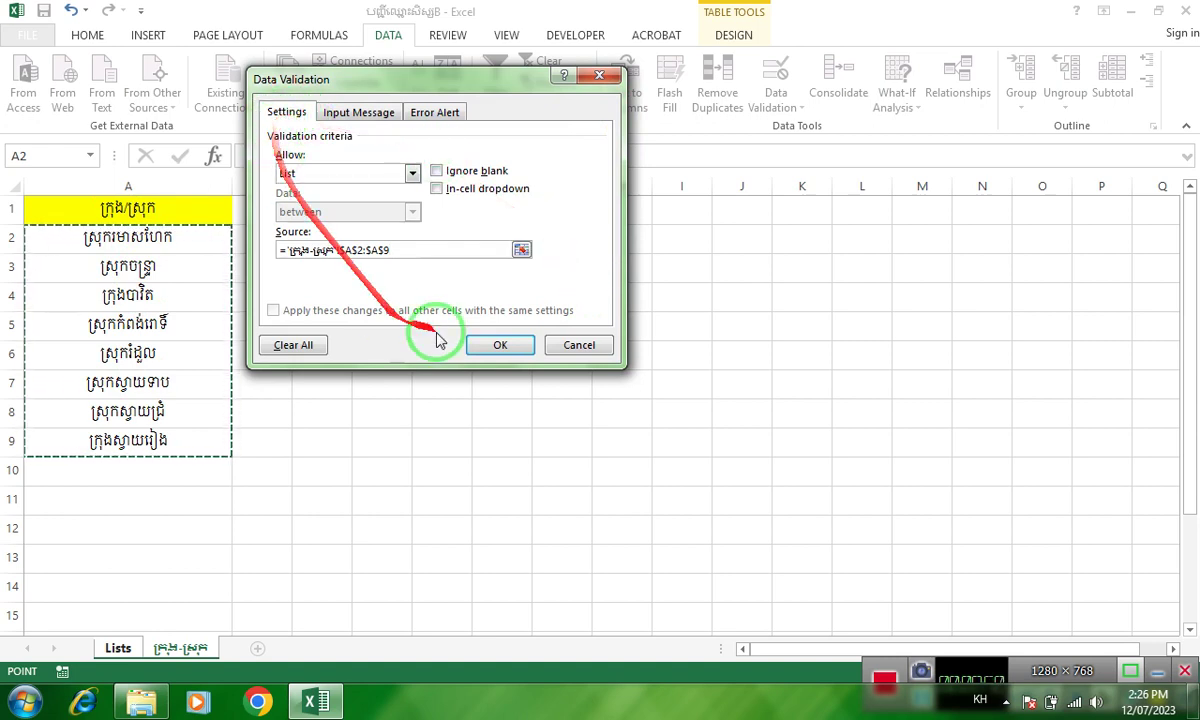
left_click(370, 115)
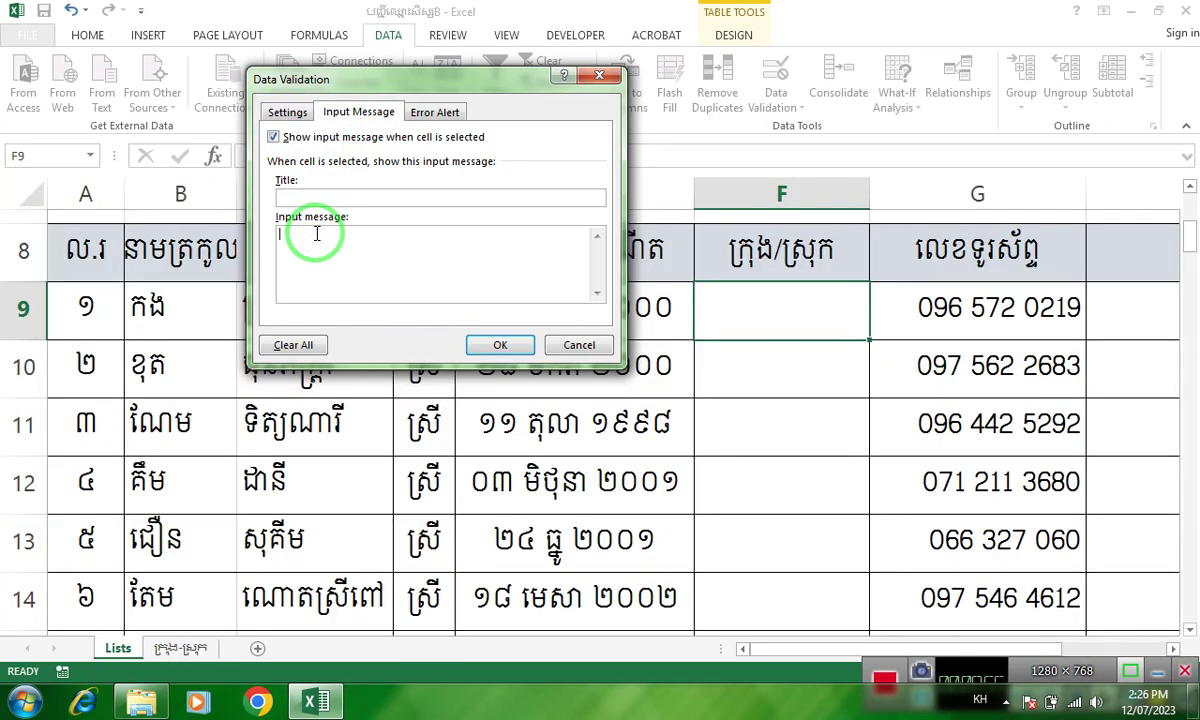
Step: Look at the Input message box, then move on to the Error Alert settings
left_click(297, 231)
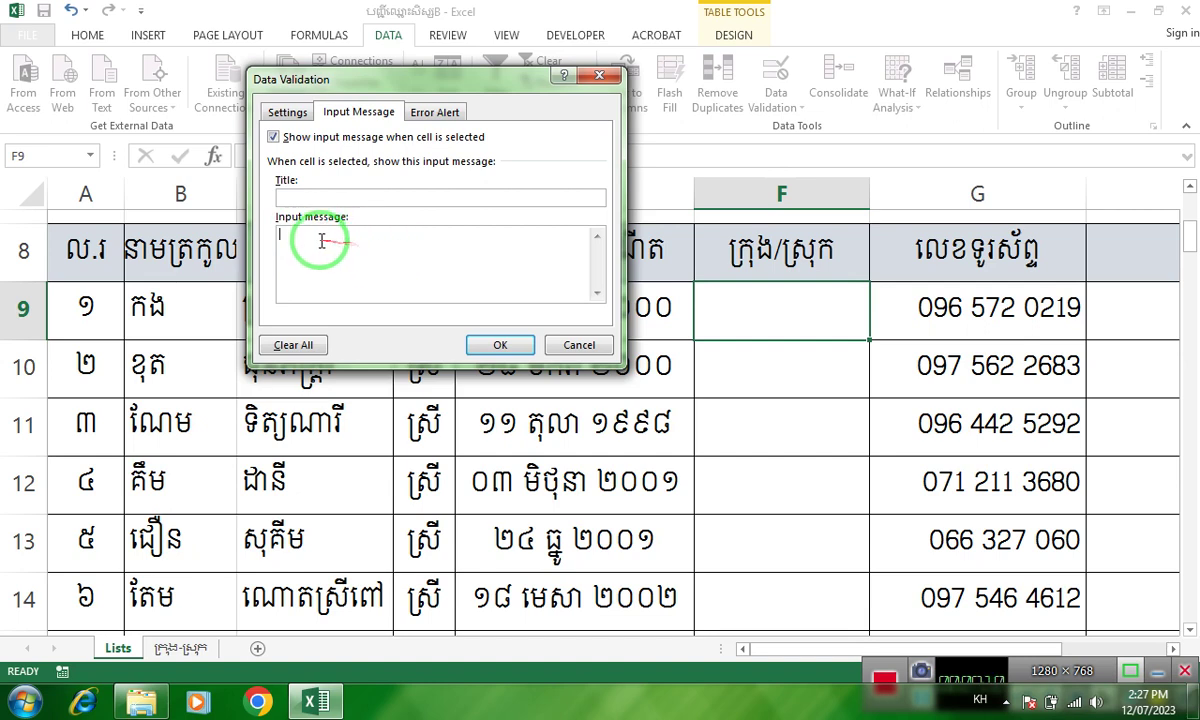
left_click(448, 113)
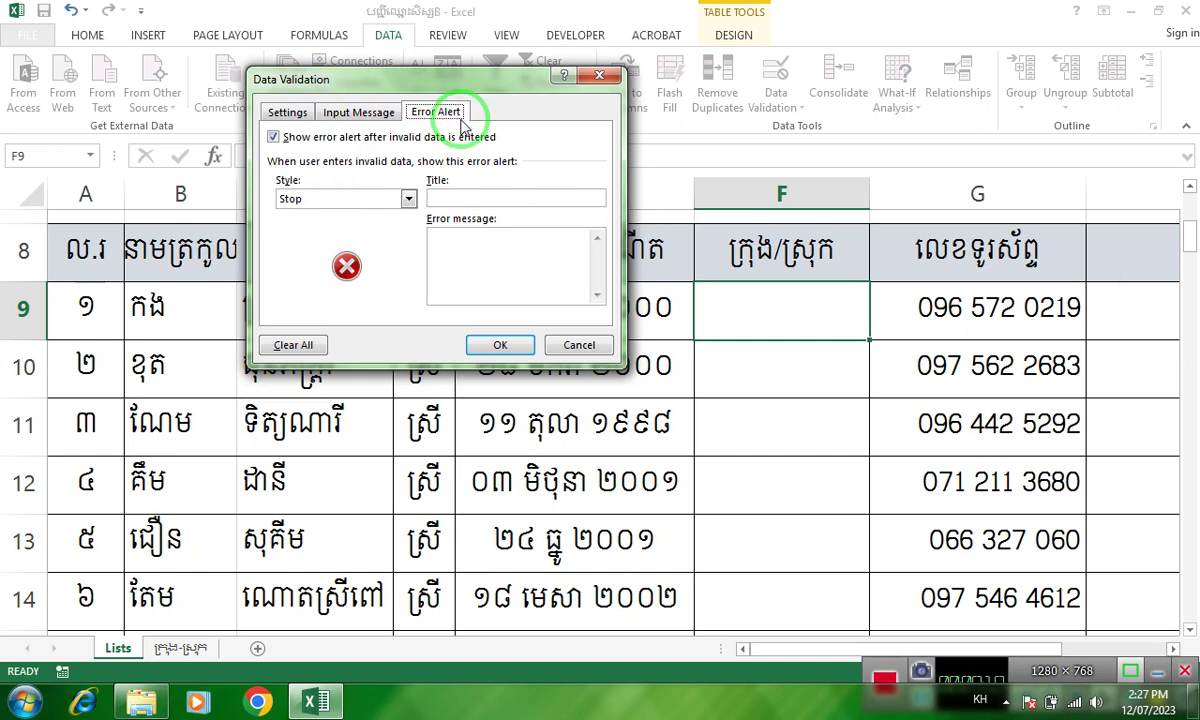
Step: Keep the Stop style and type the Khmer error message ស្រុម
left_click(409, 200)
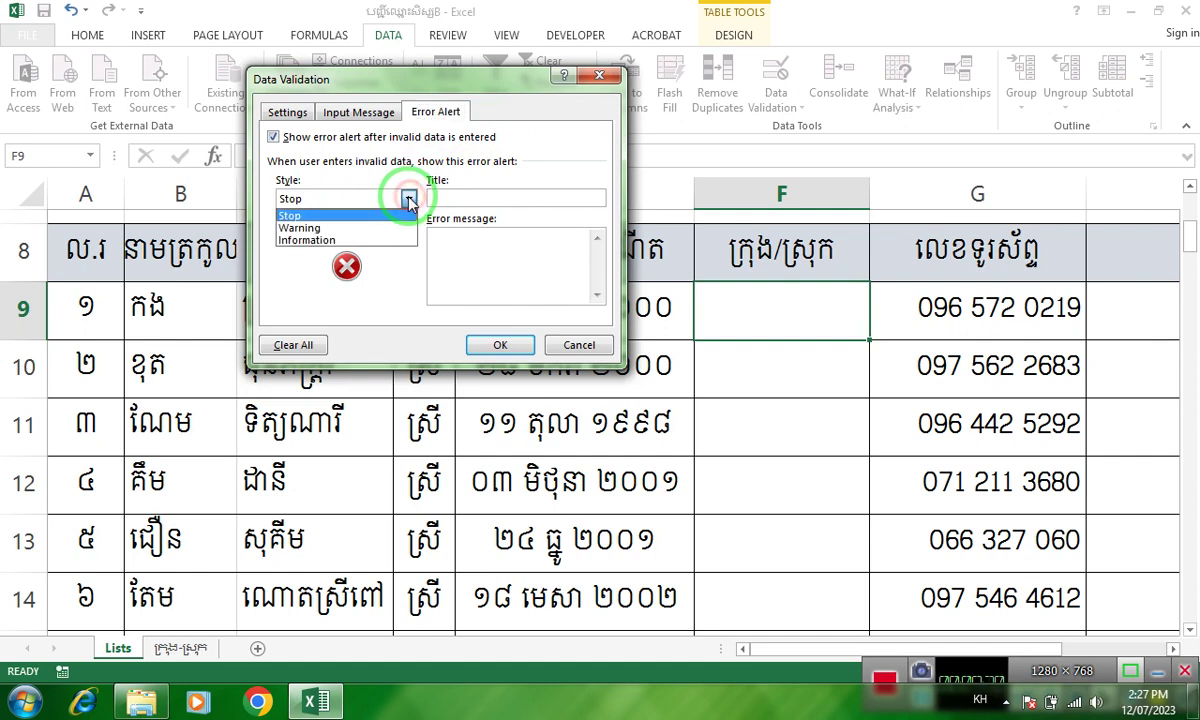
left_click(350, 216)
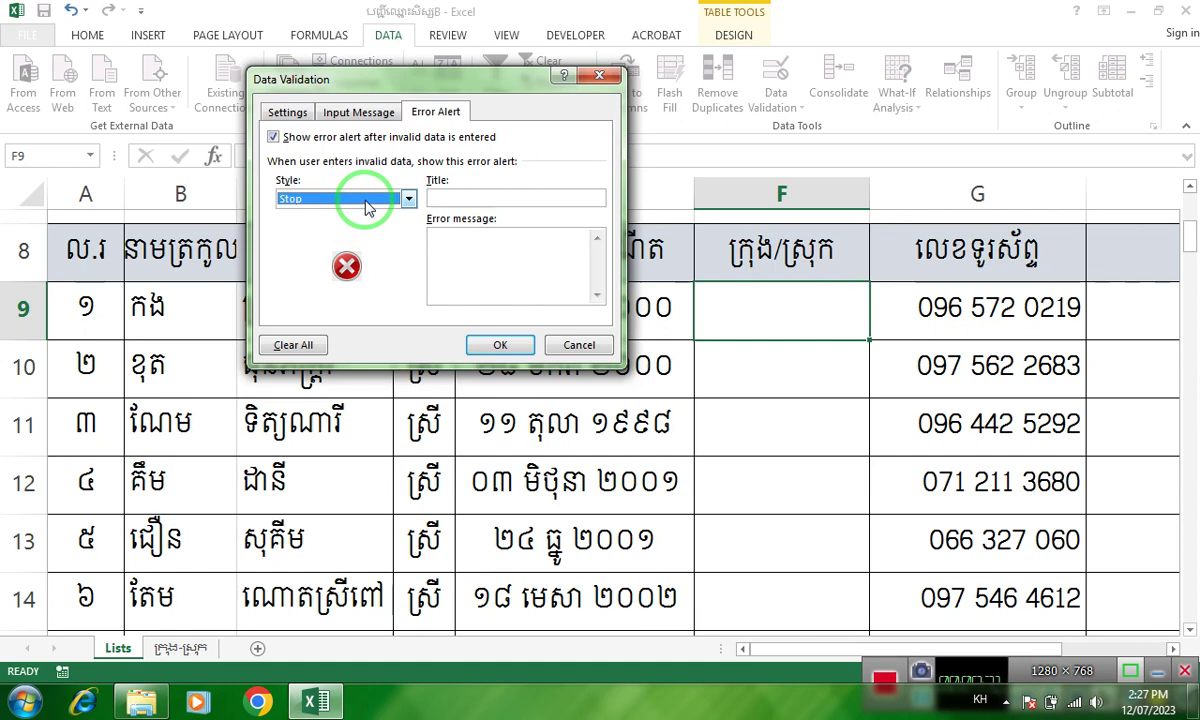
left_click(436, 236)
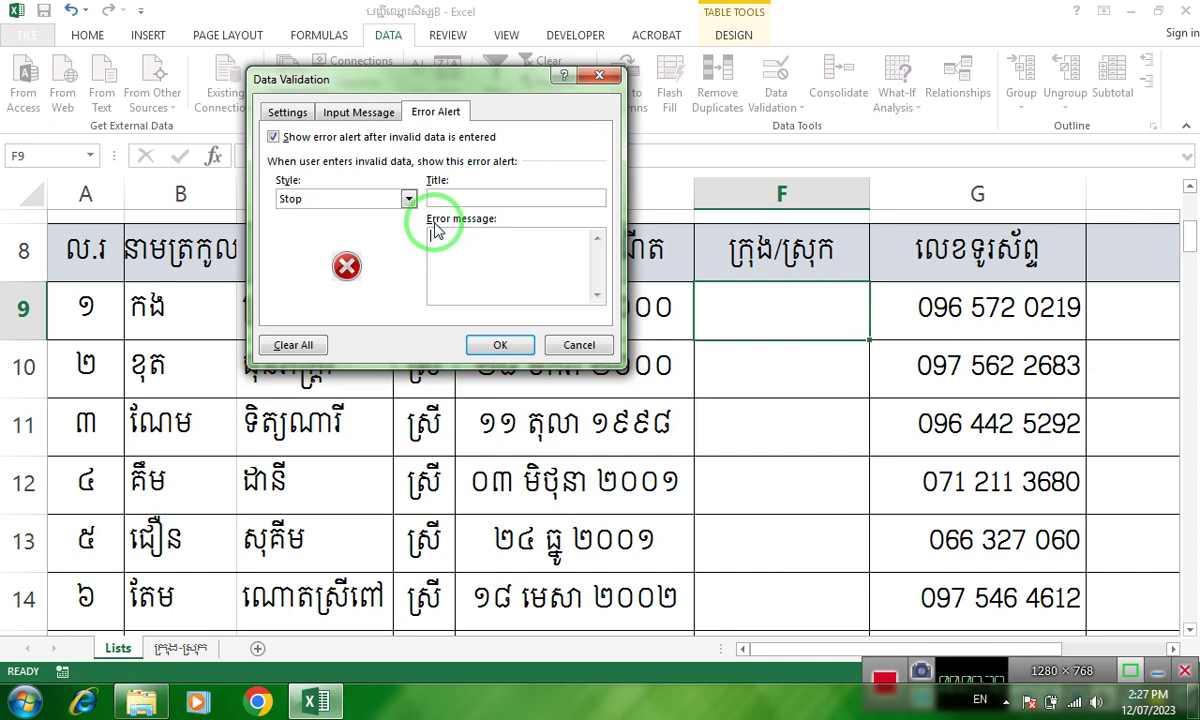
key("alt+shift")
type("ស្រុម")
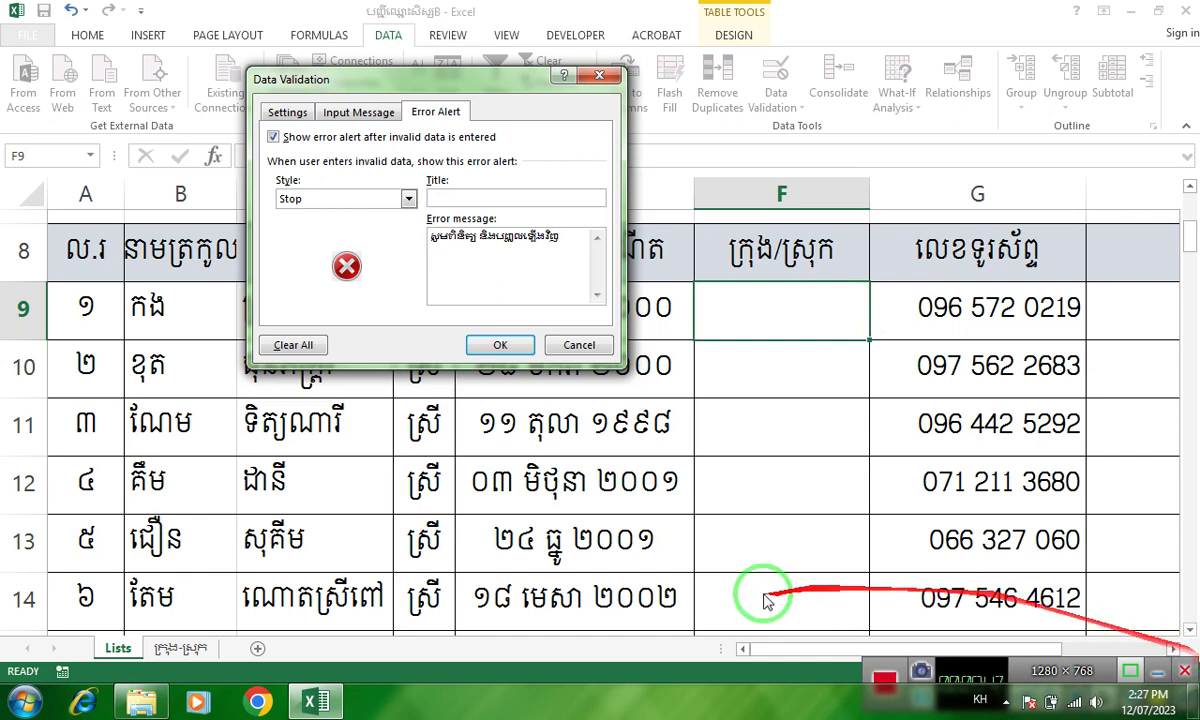
Step: Switch the error alert style to Information, via Warning
left_click(407, 201)
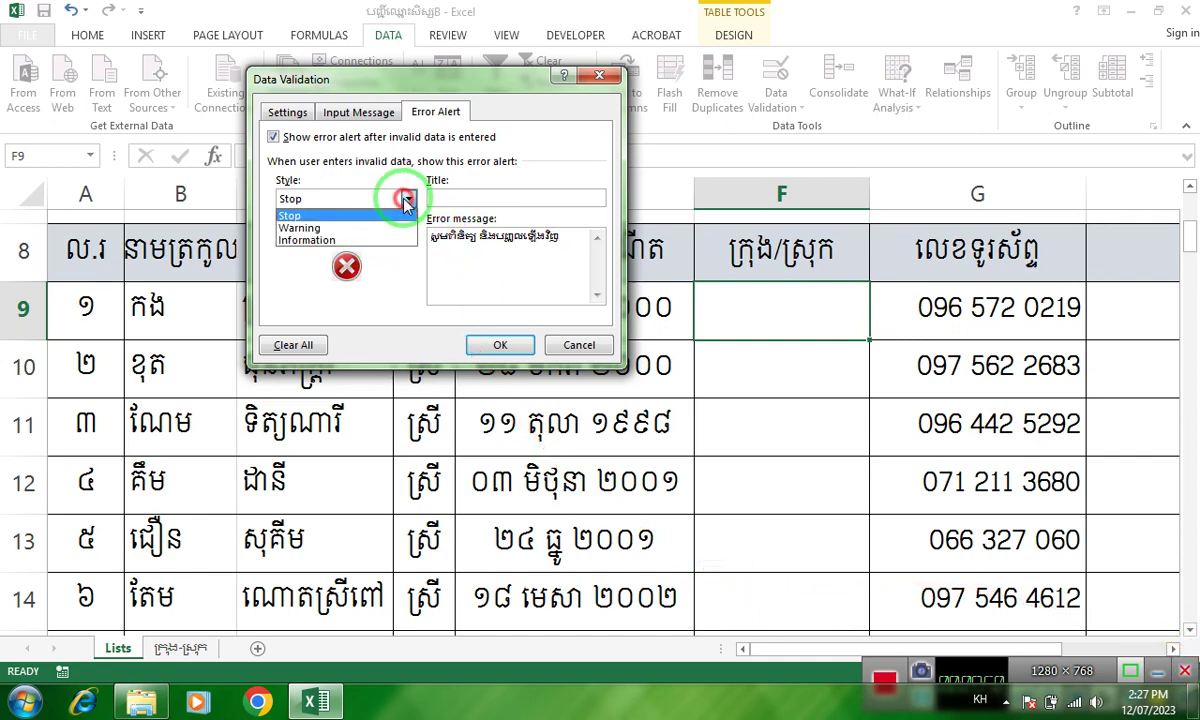
left_click(390, 220)
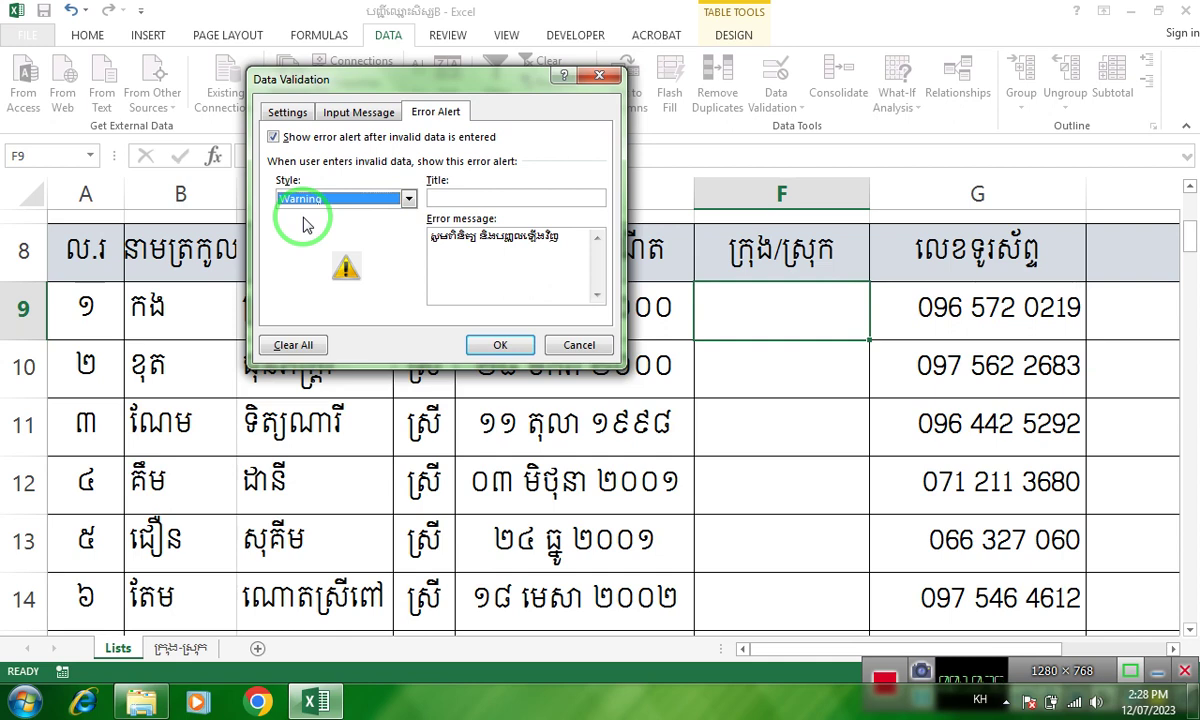
left_click(408, 198)
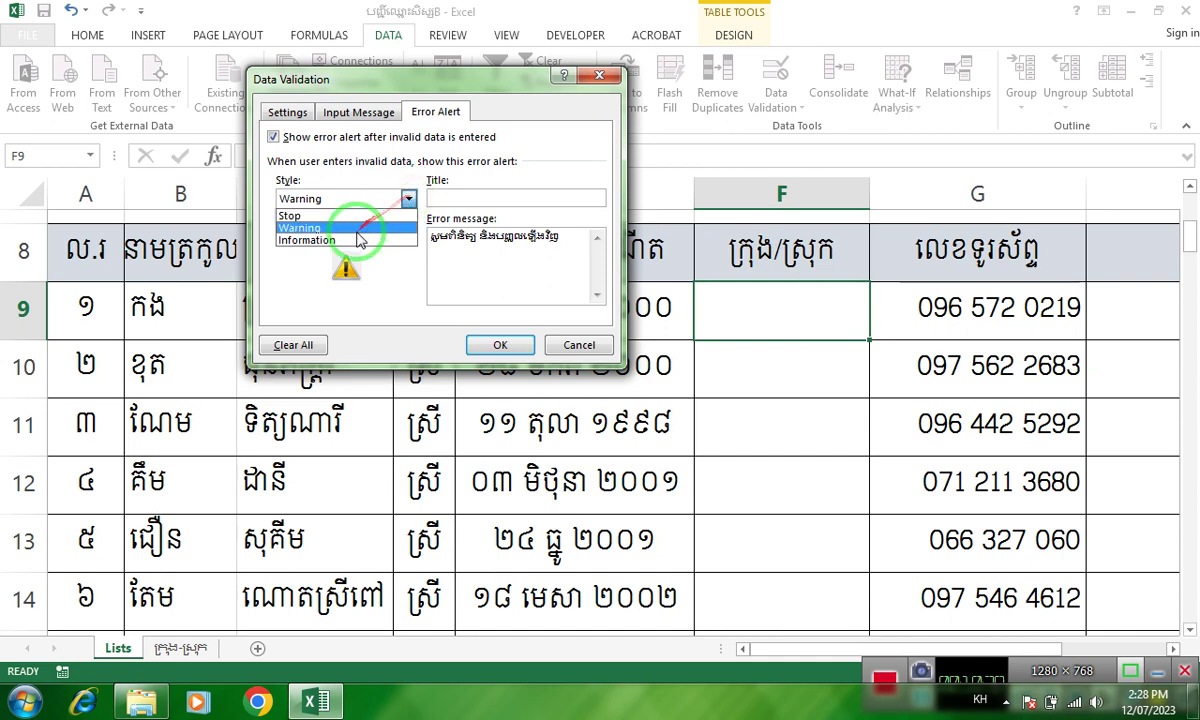
left_click(326, 240)
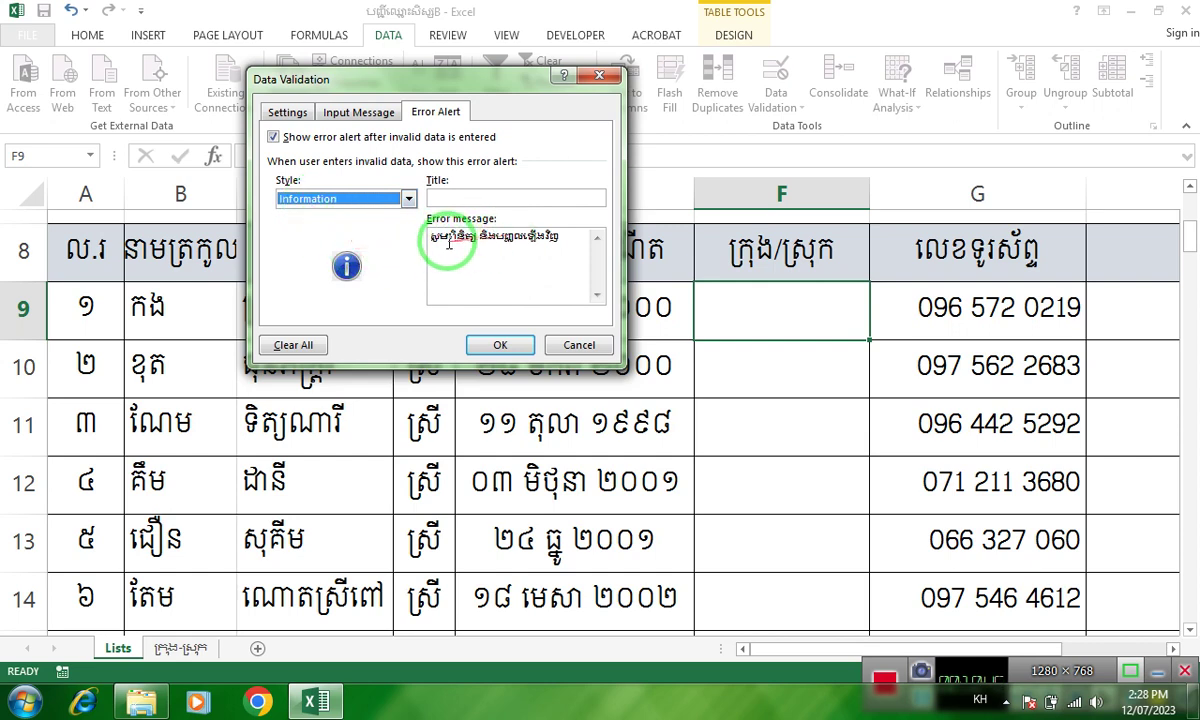
left_click_drag(431, 238, 566, 237)
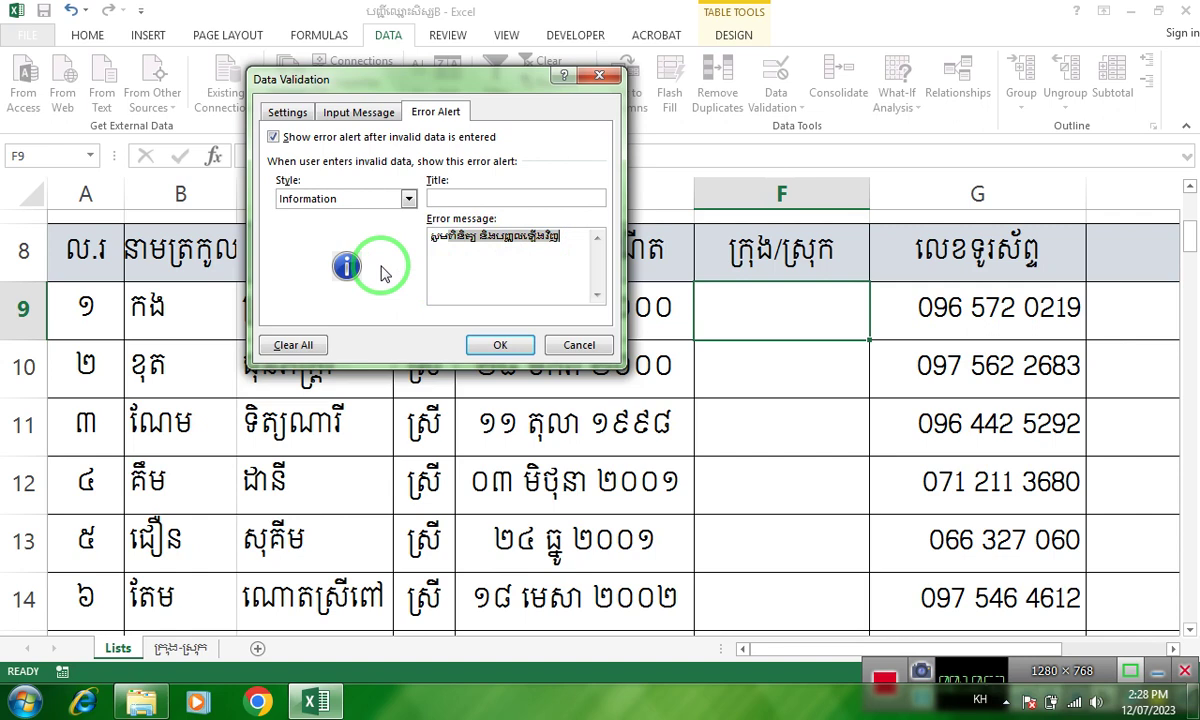
left_click(408, 199)
left_click(325, 244)
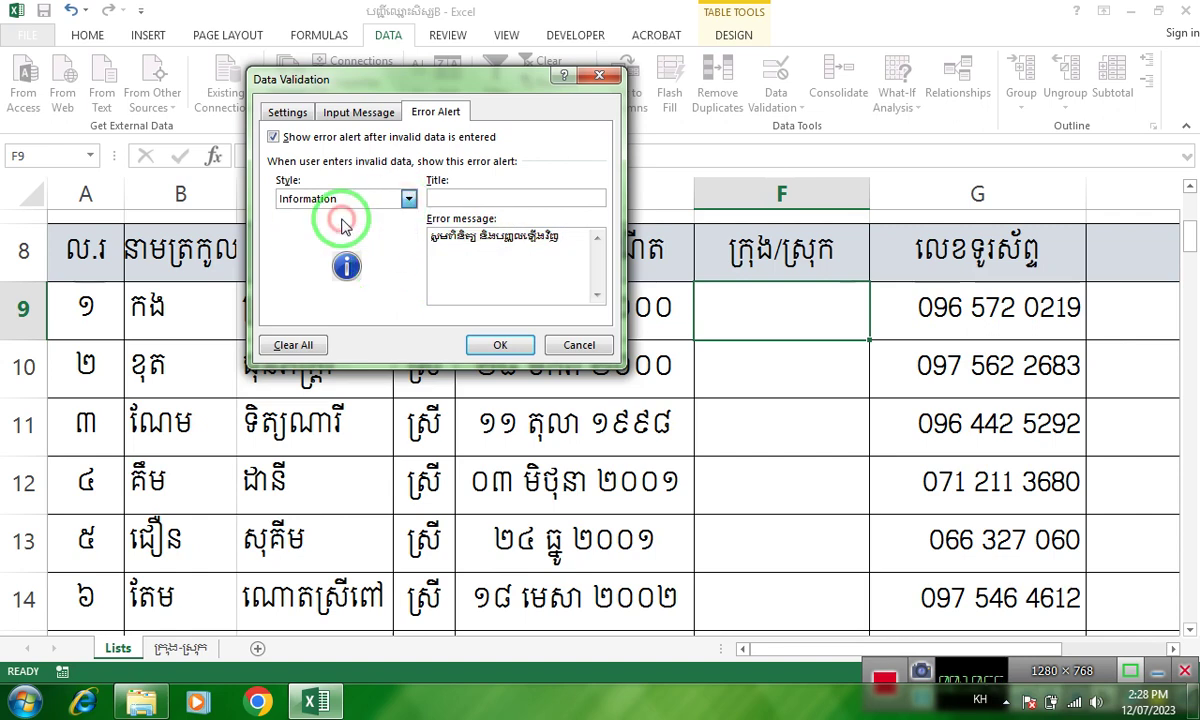
Step: Review the Settings options and apply the validation rule to F9
left_click(292, 112)
left_click(437, 171)
left_click(438, 189)
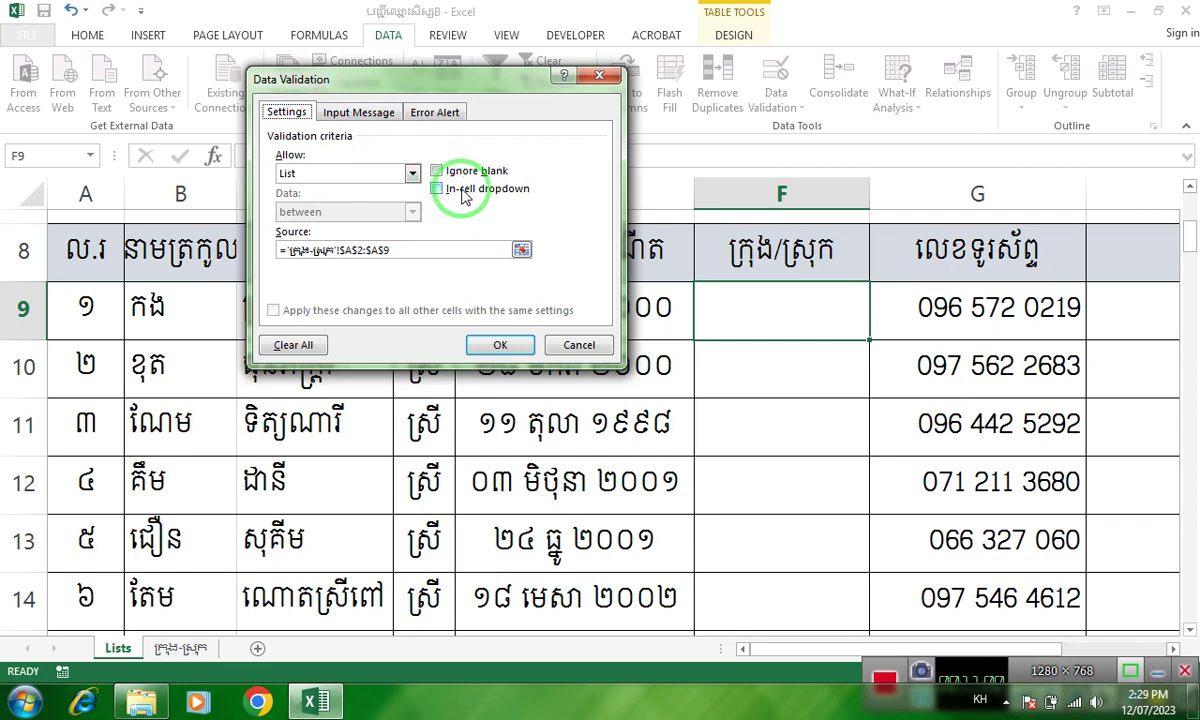
left_click(496, 350)
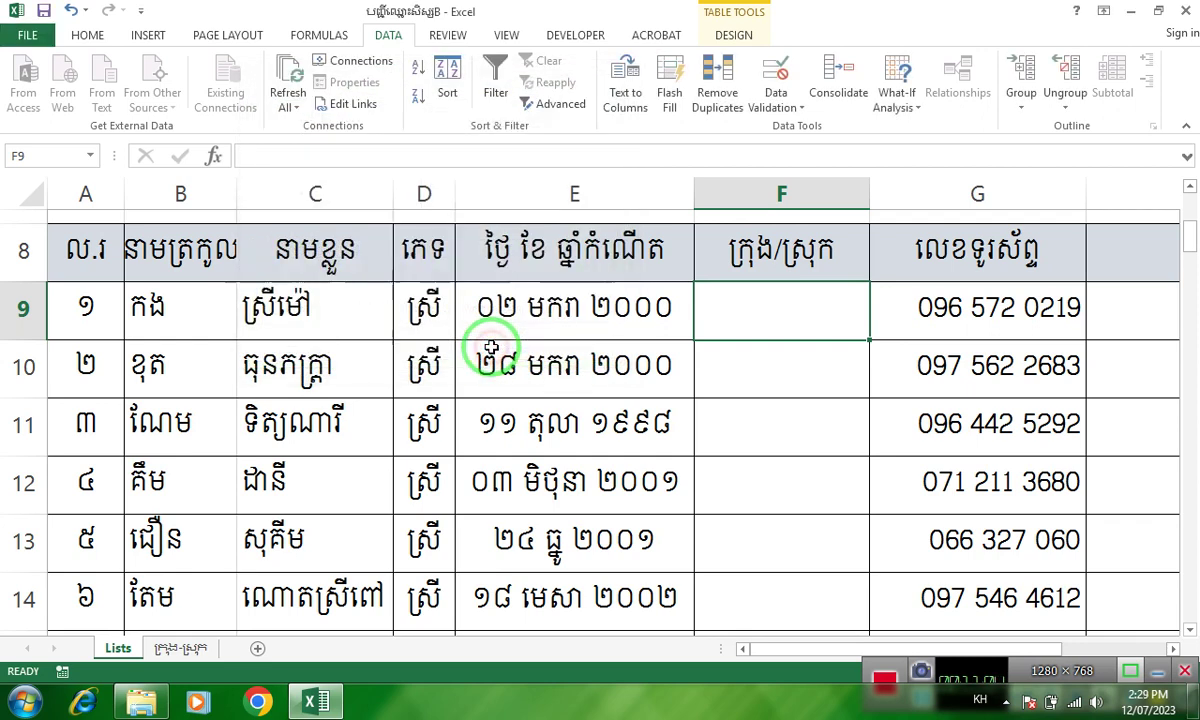
Step: Enter a misspelled district name in F9 to trigger the error alert, then retry
left_click(884, 415)
left_click(755, 309)
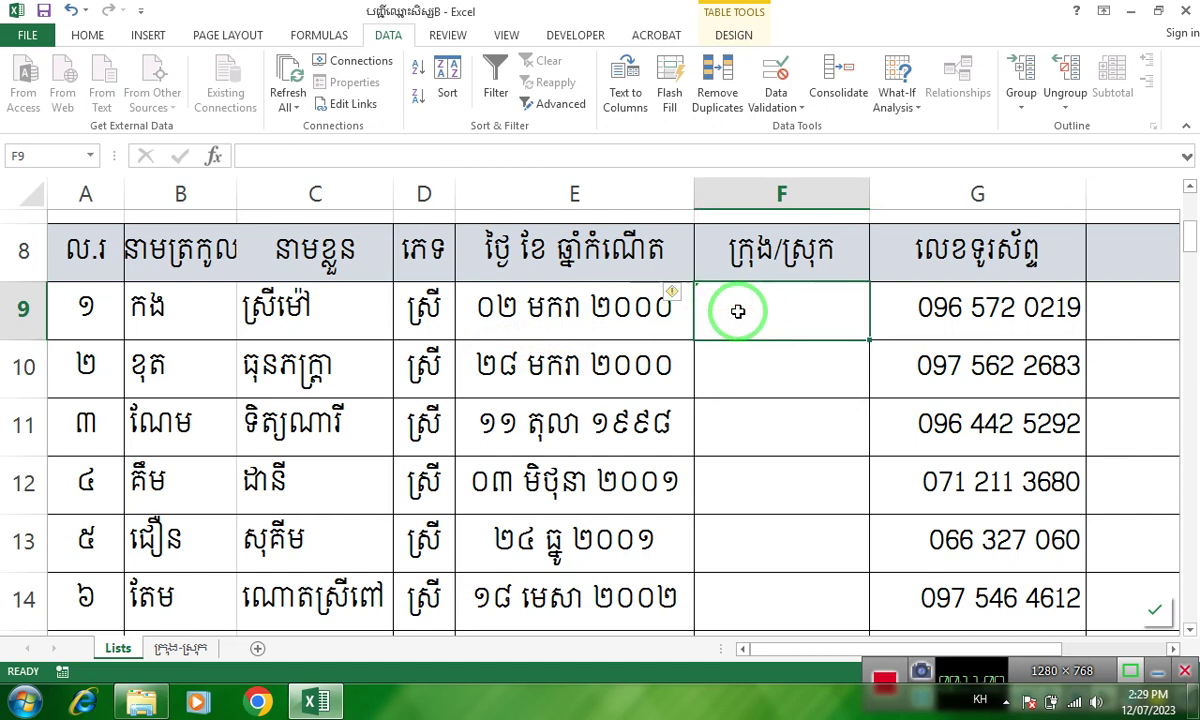
type("ស")
type("ុវាយរ")
key("BackSpace")
type("ជ្រំ")
key("Return")
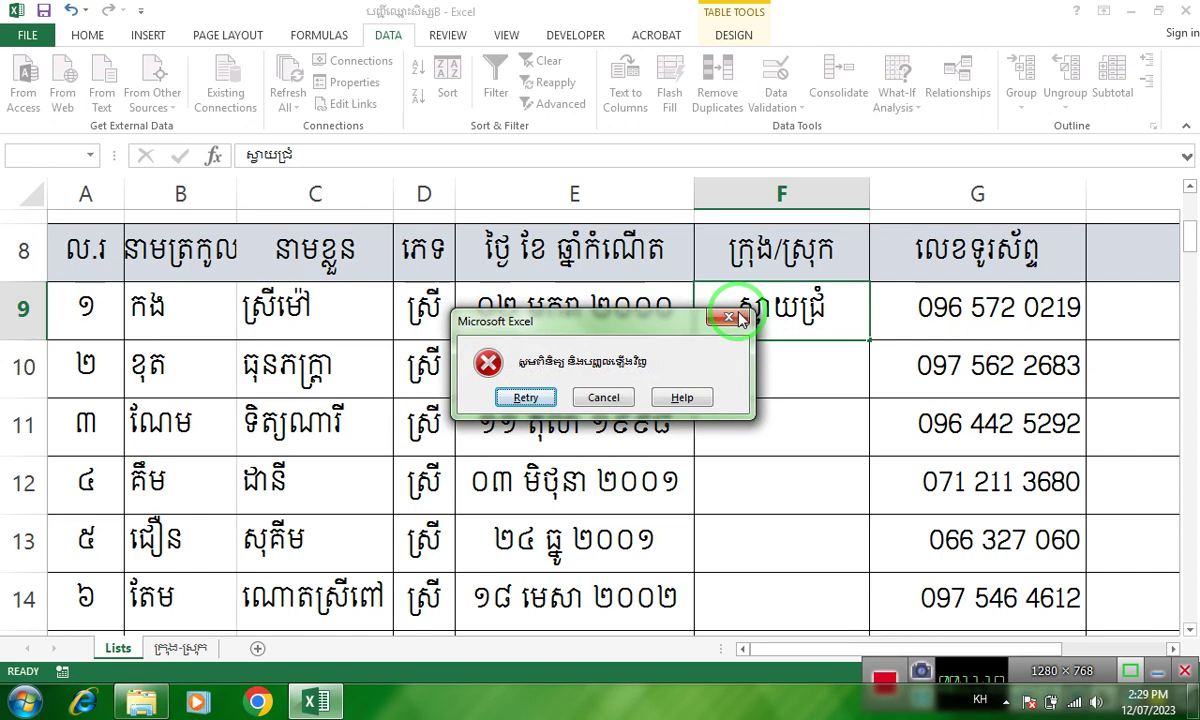
key("Return")
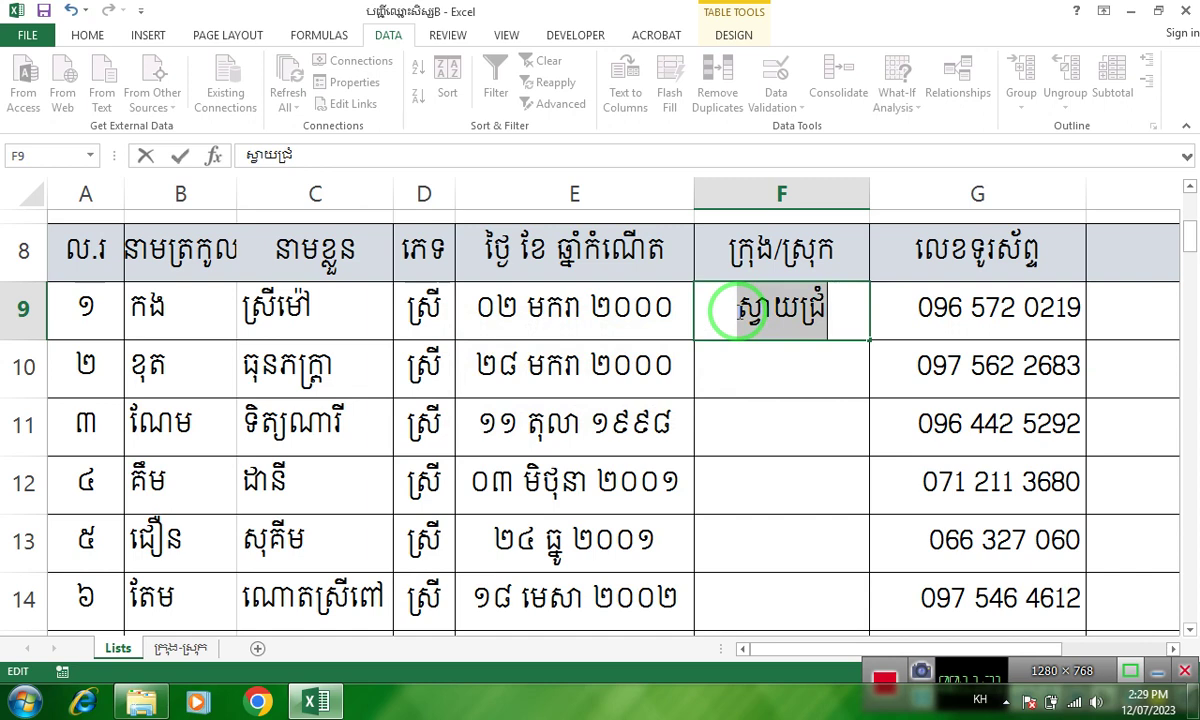
Step: Type another wrong spelling of ស្រុកស្វាយជ្រំ and cancel the rejected entry
type("ស្រុកស្វាយច្រ")
key("BackSpace")
type("ច្រ")
key("BackSpace")
key("BackSpace")
key("BackSpace")
type("យជ្រ")
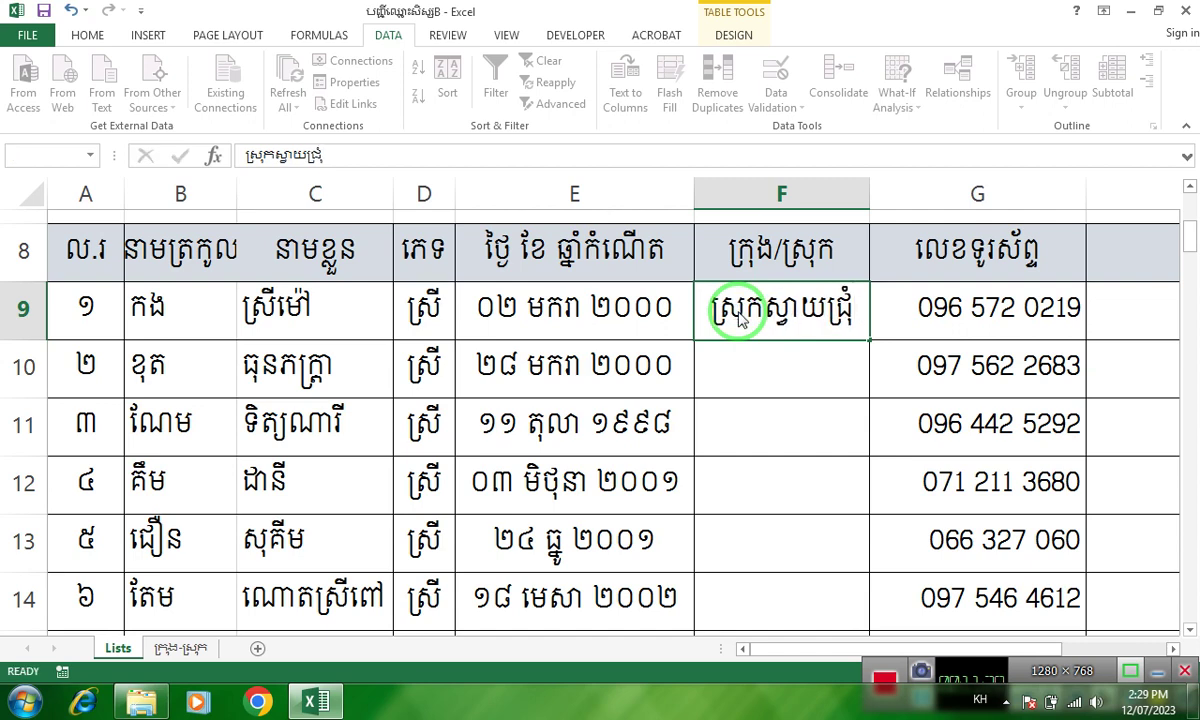
key("Return")
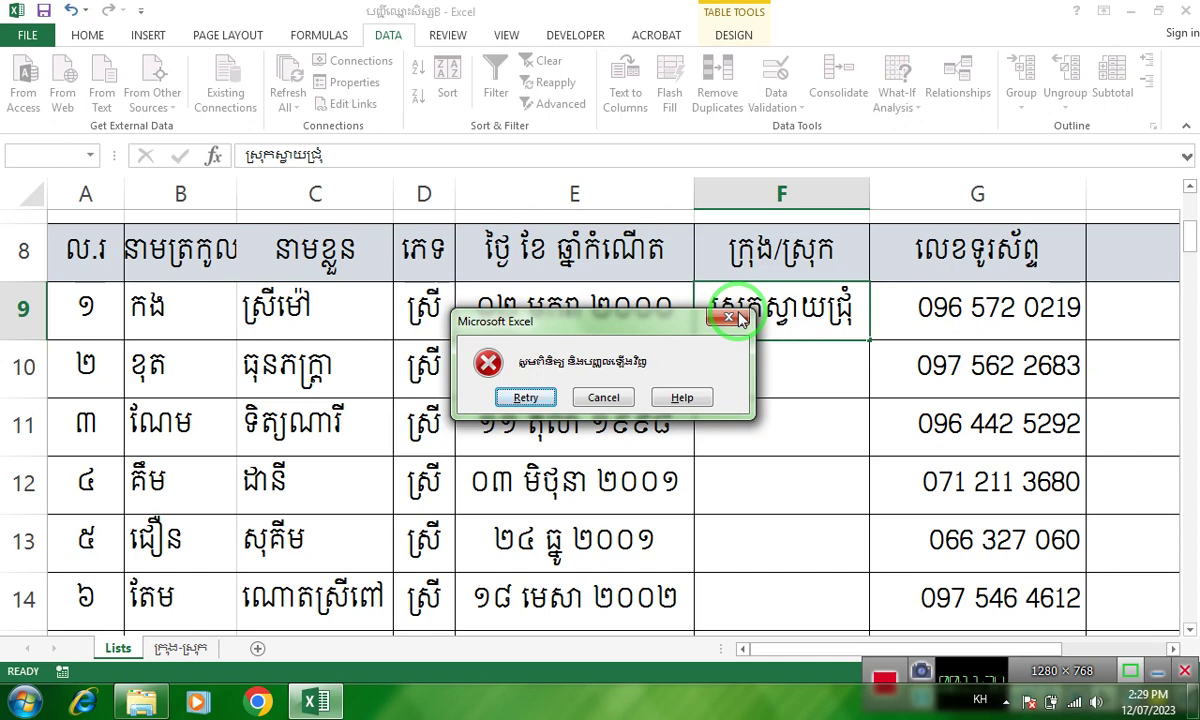
left_click(603, 397)
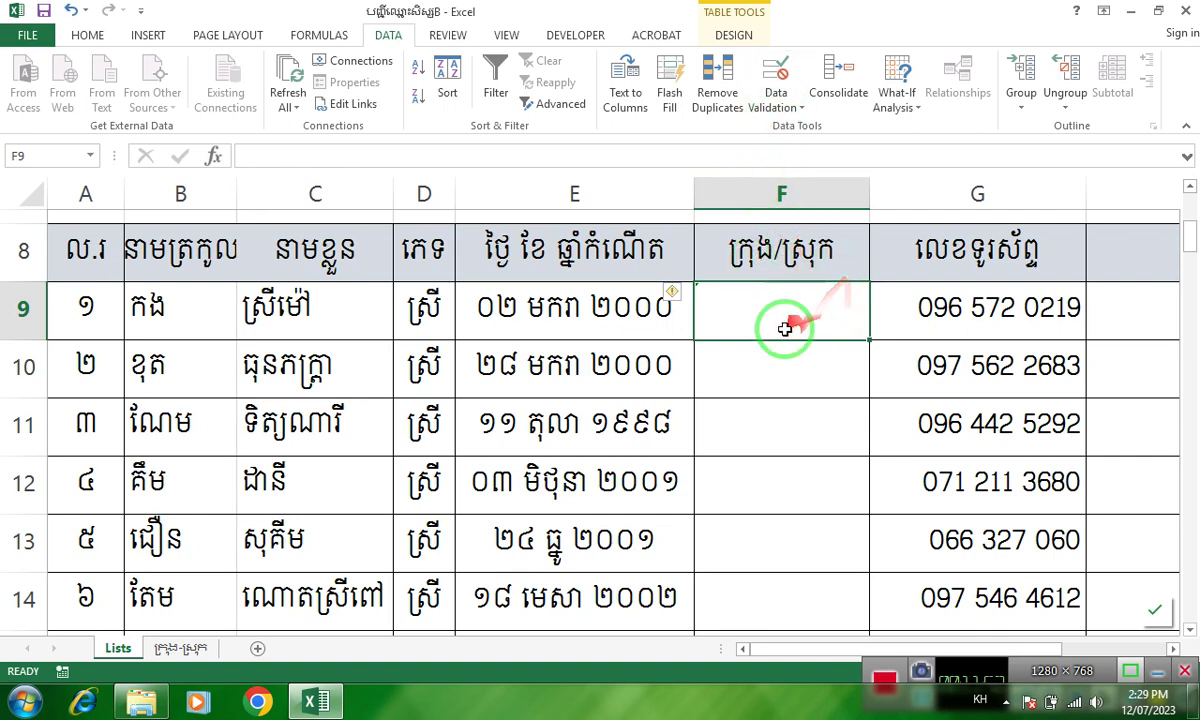
Step: Turn on the in-cell dropdown in F9's data validation settings
left_click(783, 101)
left_click(800, 128)
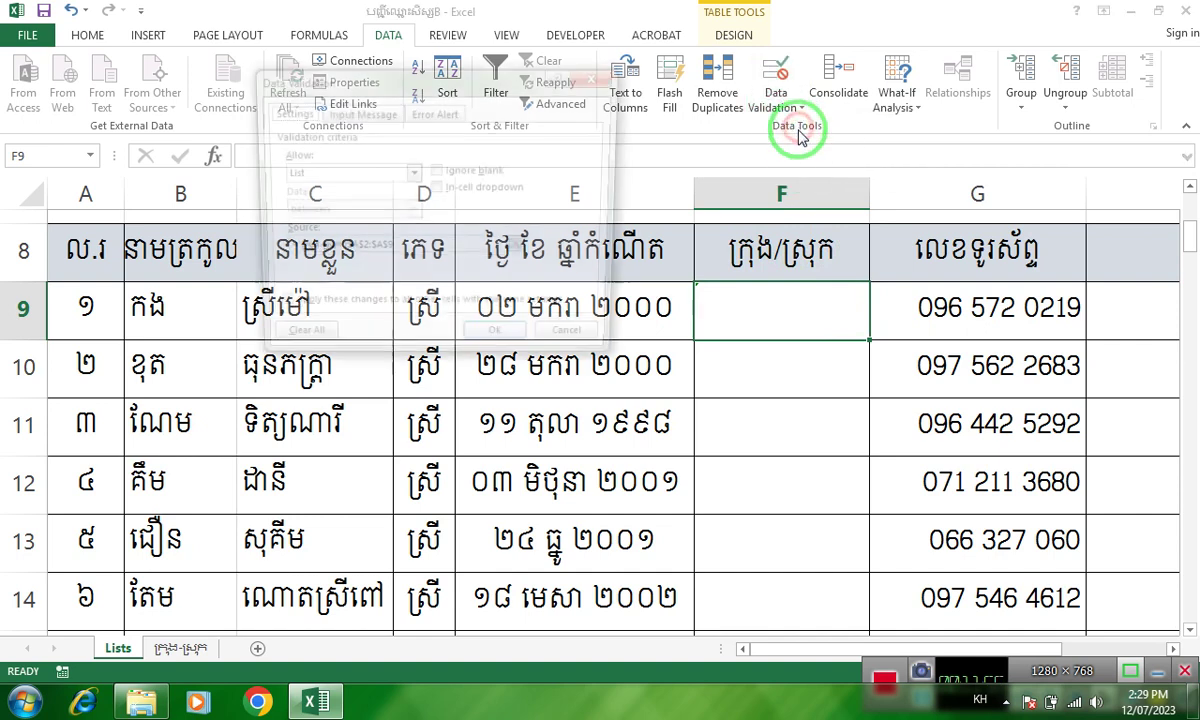
left_click(437, 189)
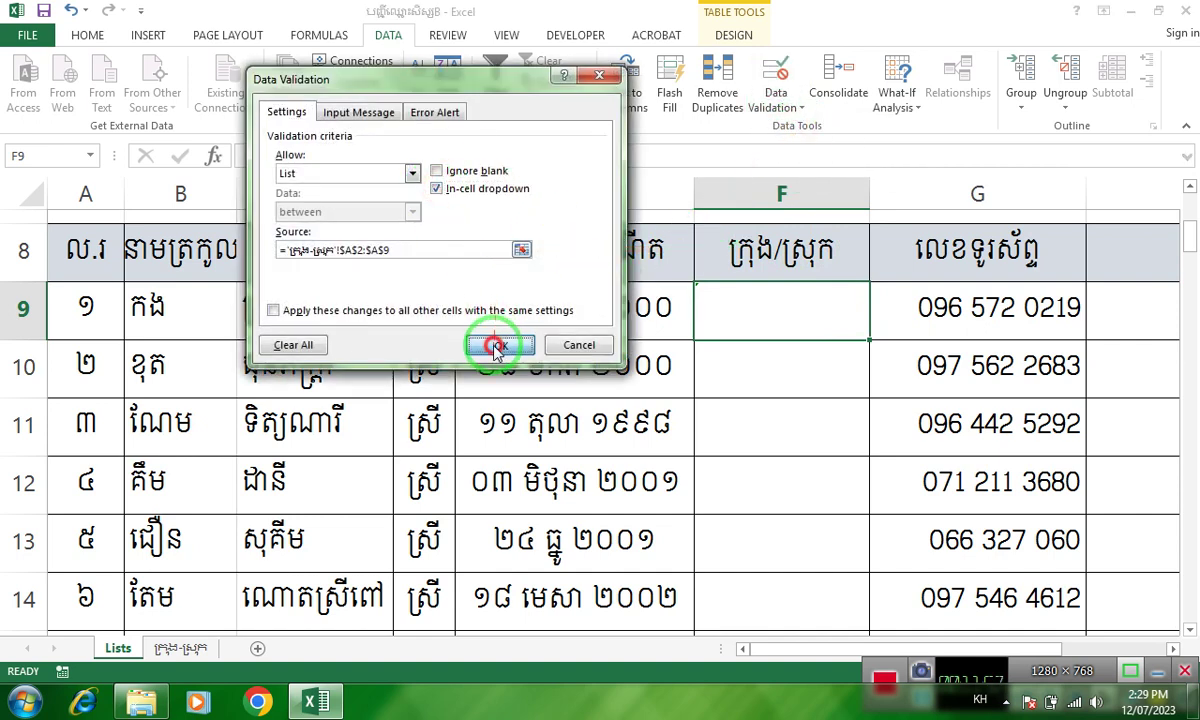
left_click(495, 344)
Step: Choose ស្រុកស្វាយជ្រំ from F9's dropdown and fill it down to F27
left_click(774, 373)
left_click(770, 310)
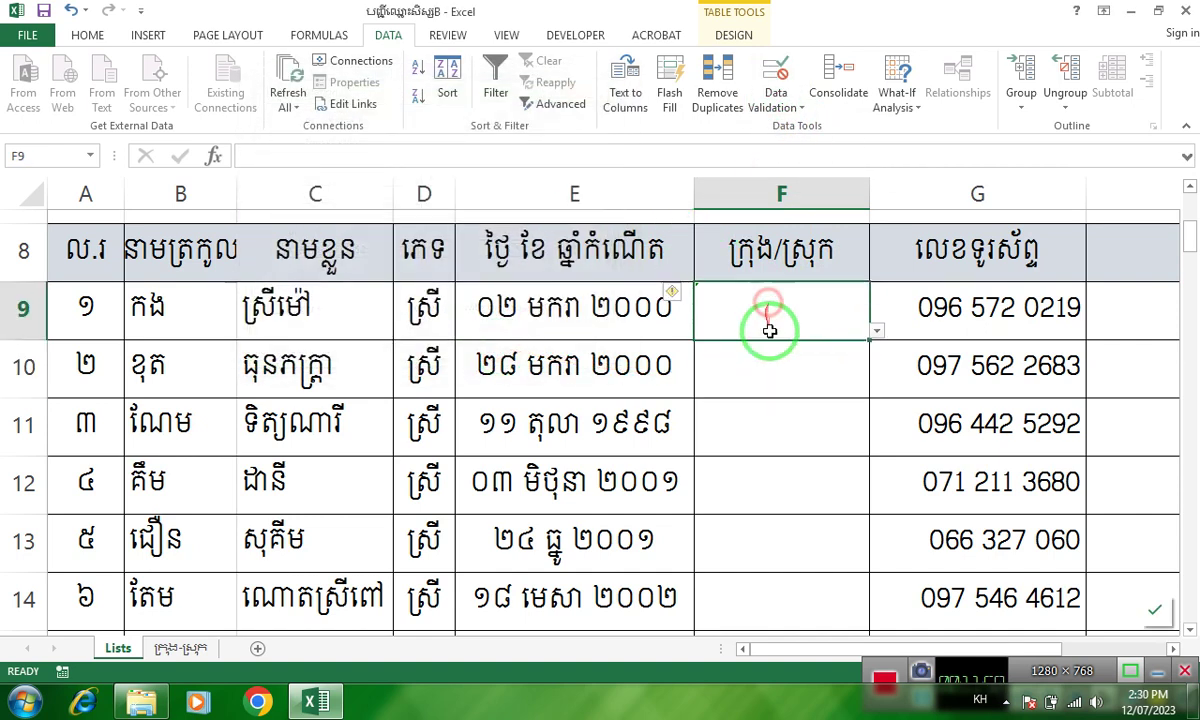
left_click(876, 330)
left_click(762, 413)
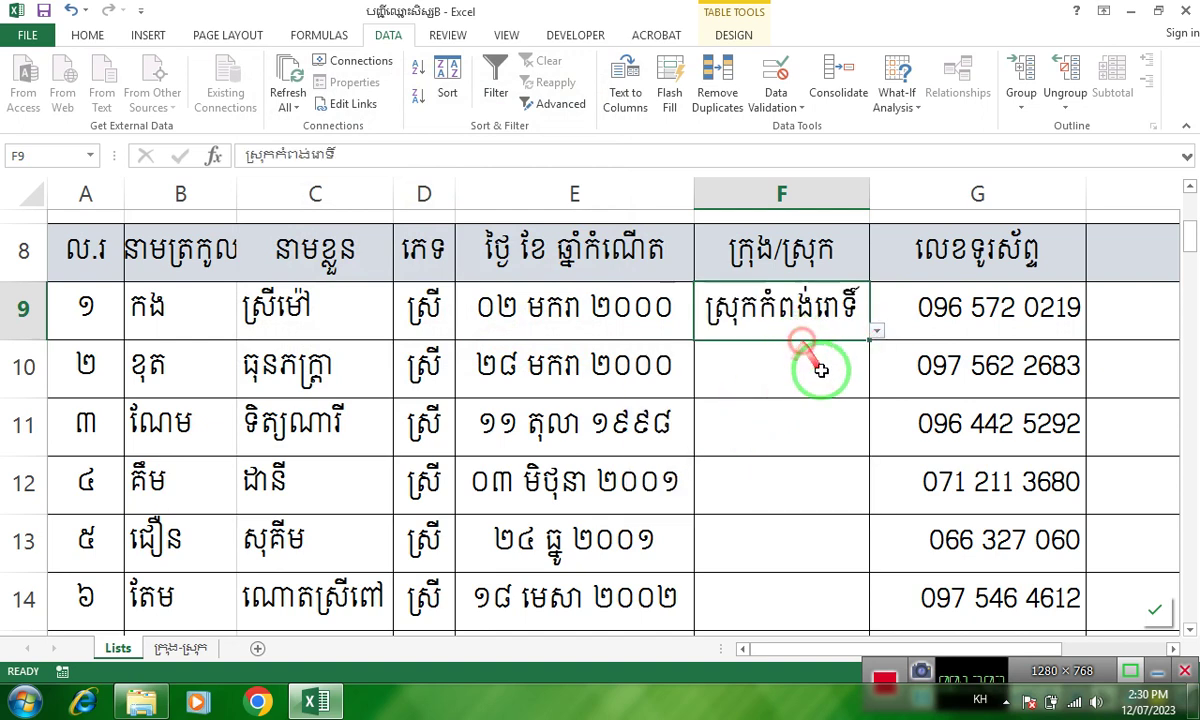
left_click(876, 330)
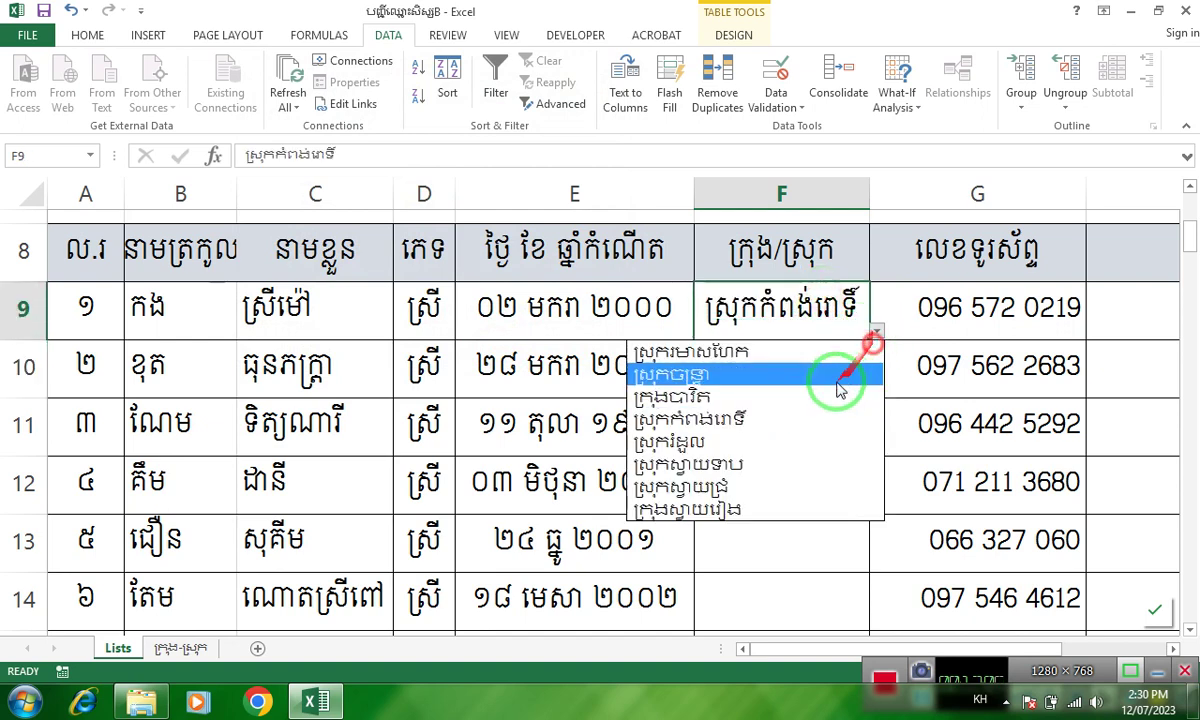
left_click(777, 465)
left_click(876, 330)
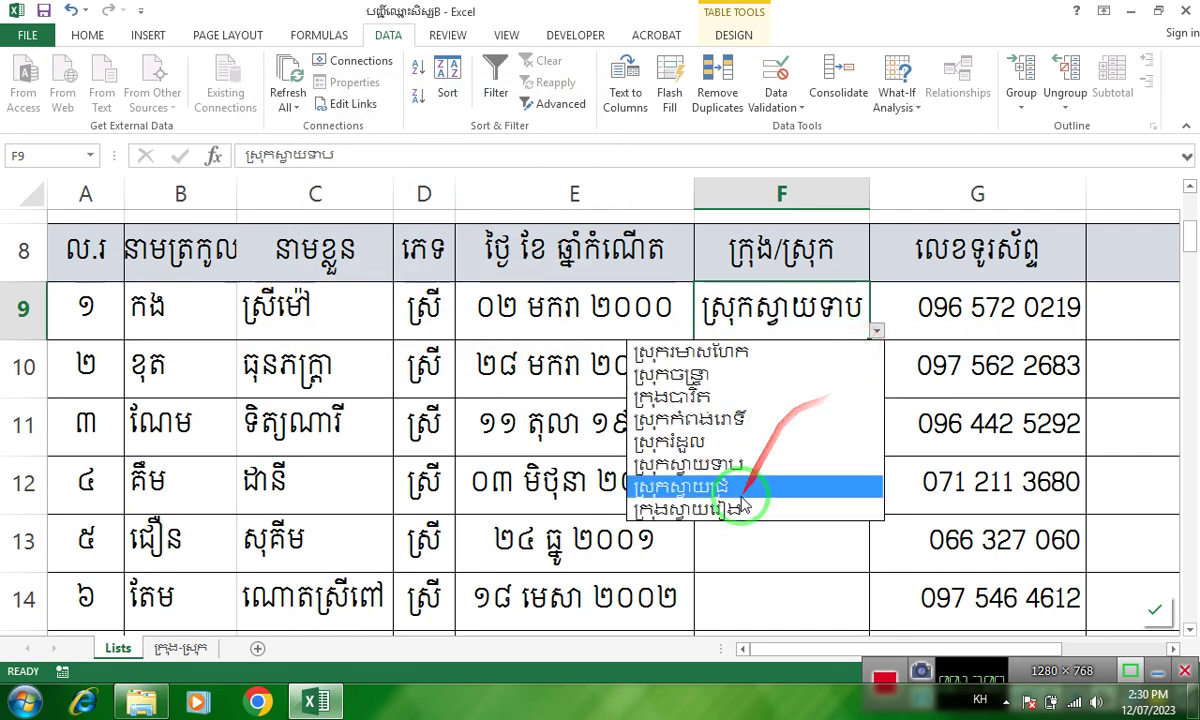
left_click(750, 487)
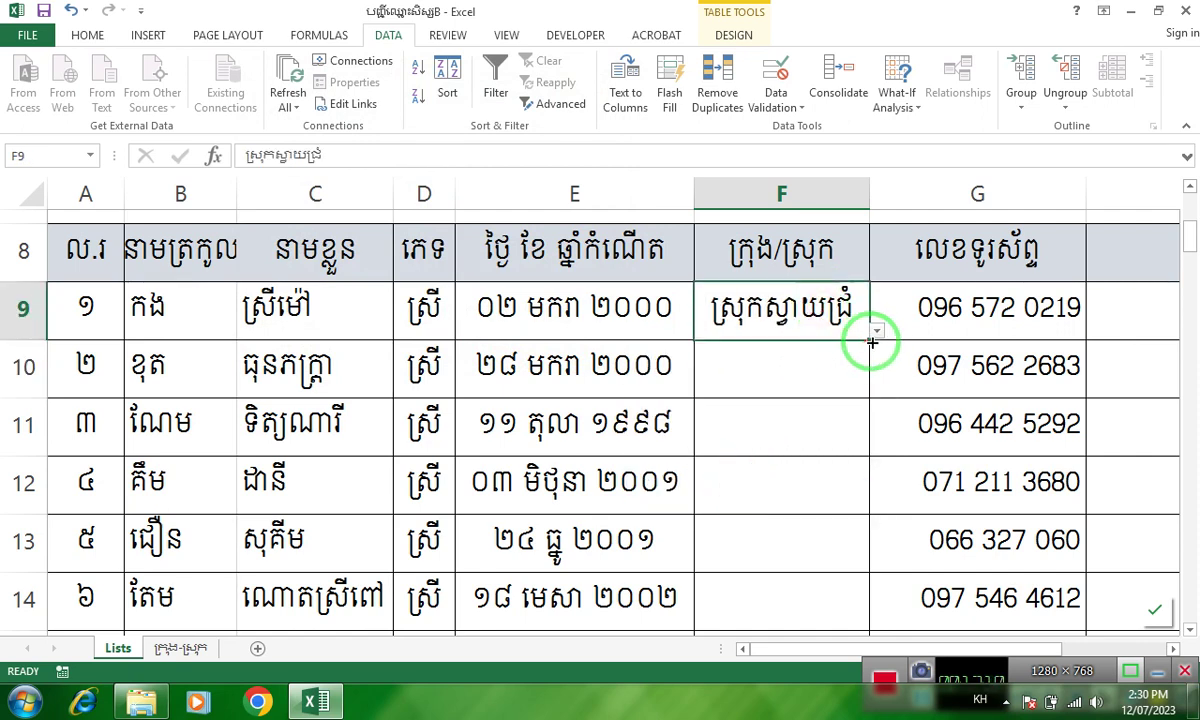
mouse_move(872, 342)
left_mouse_down()
mouse_move(860, 622)
mouse_move(866, 432)
left_mouse_up()
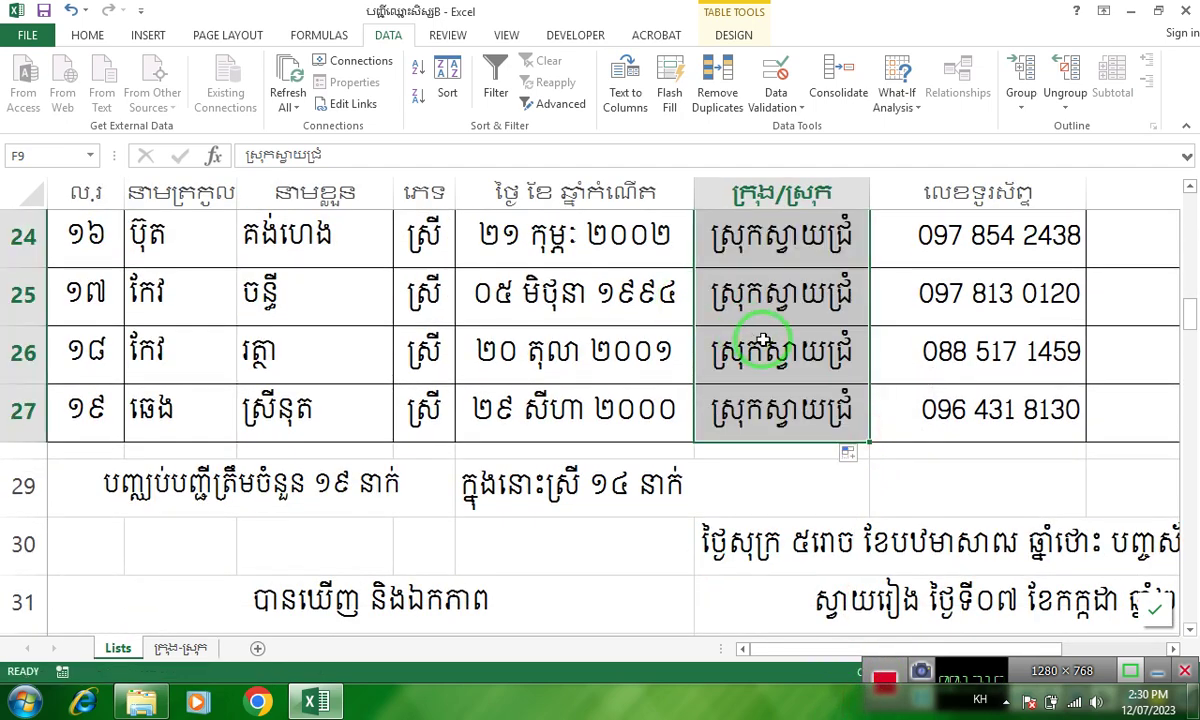
Step: Undo the fill-down, re-enter F9 to trigger the error alert, then cancel
key("ctrl+z")
key("ctrl+z")
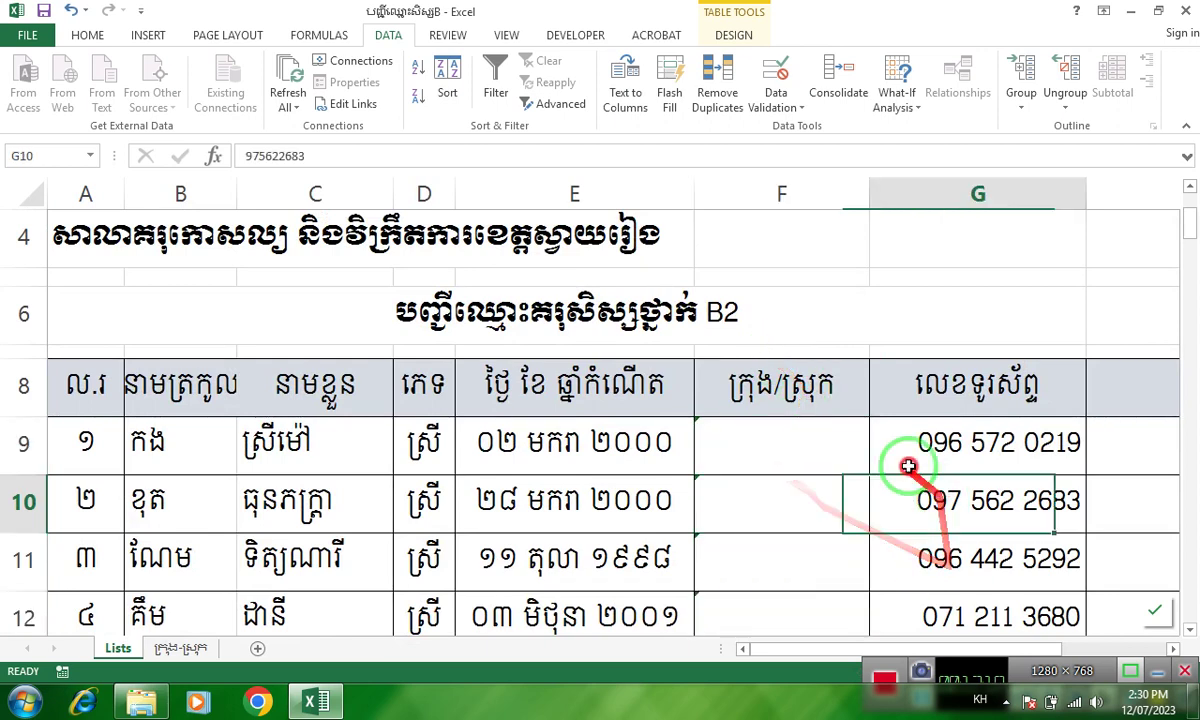
left_click(768, 425)
double_click(769, 425)
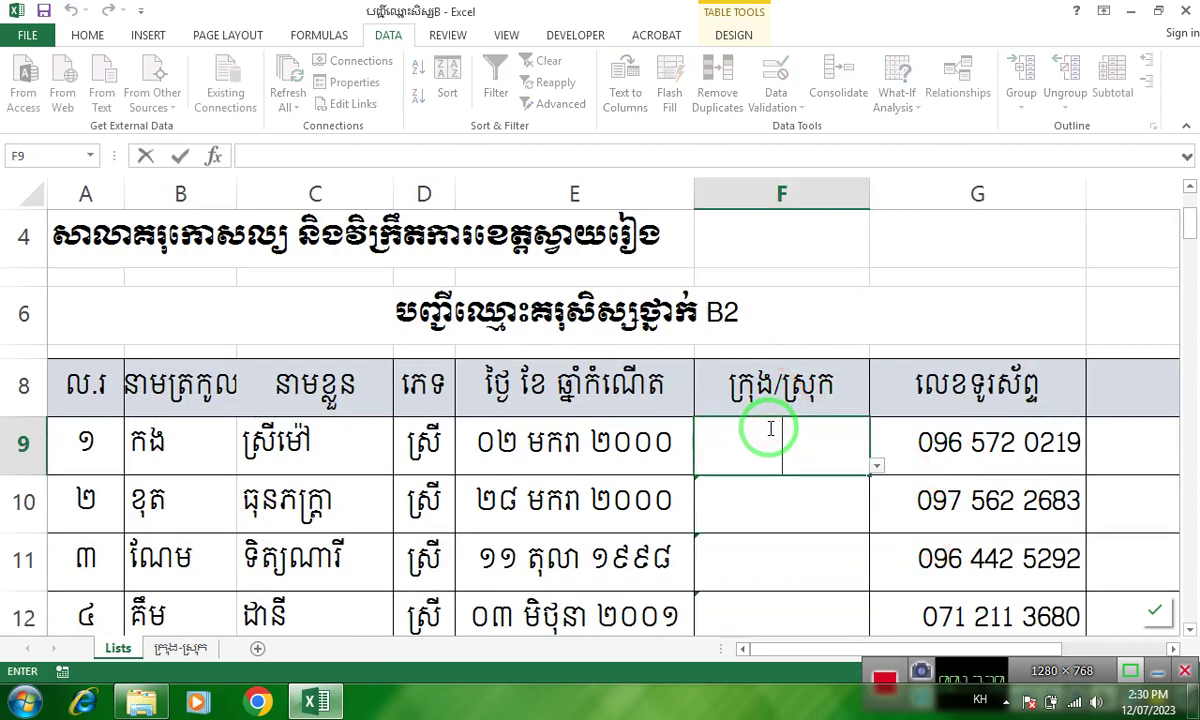
key("Return")
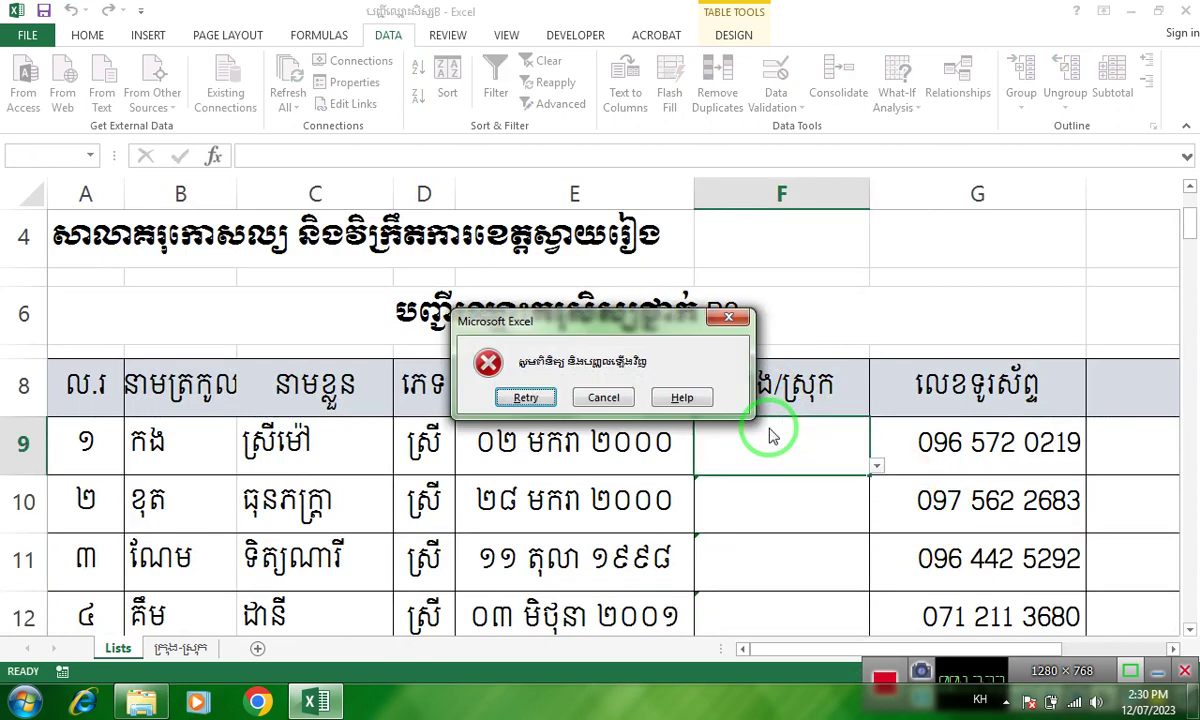
left_click(540, 398)
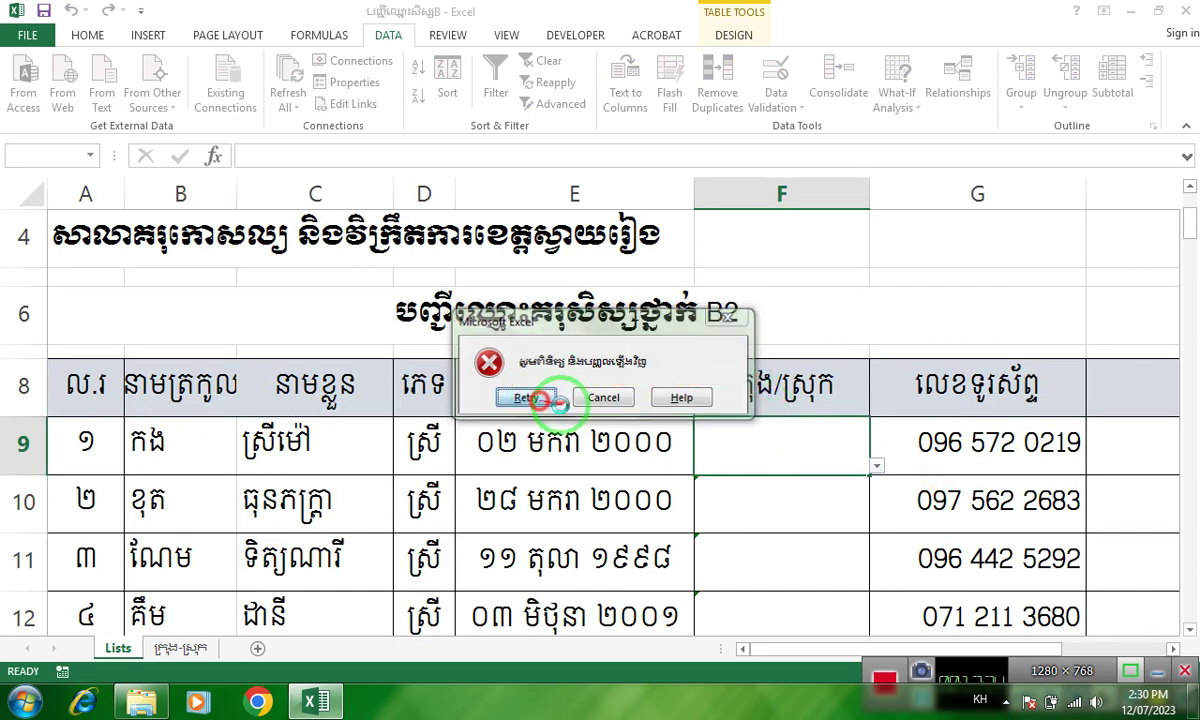
left_click(840, 442)
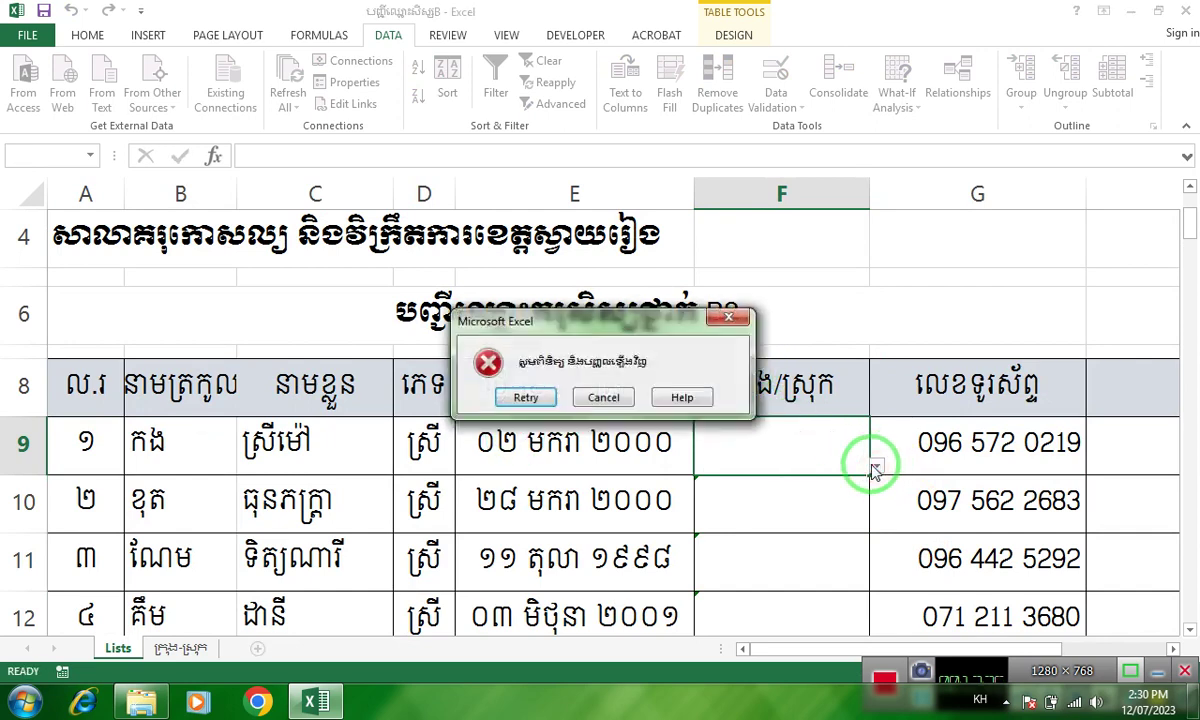
left_click(598, 398)
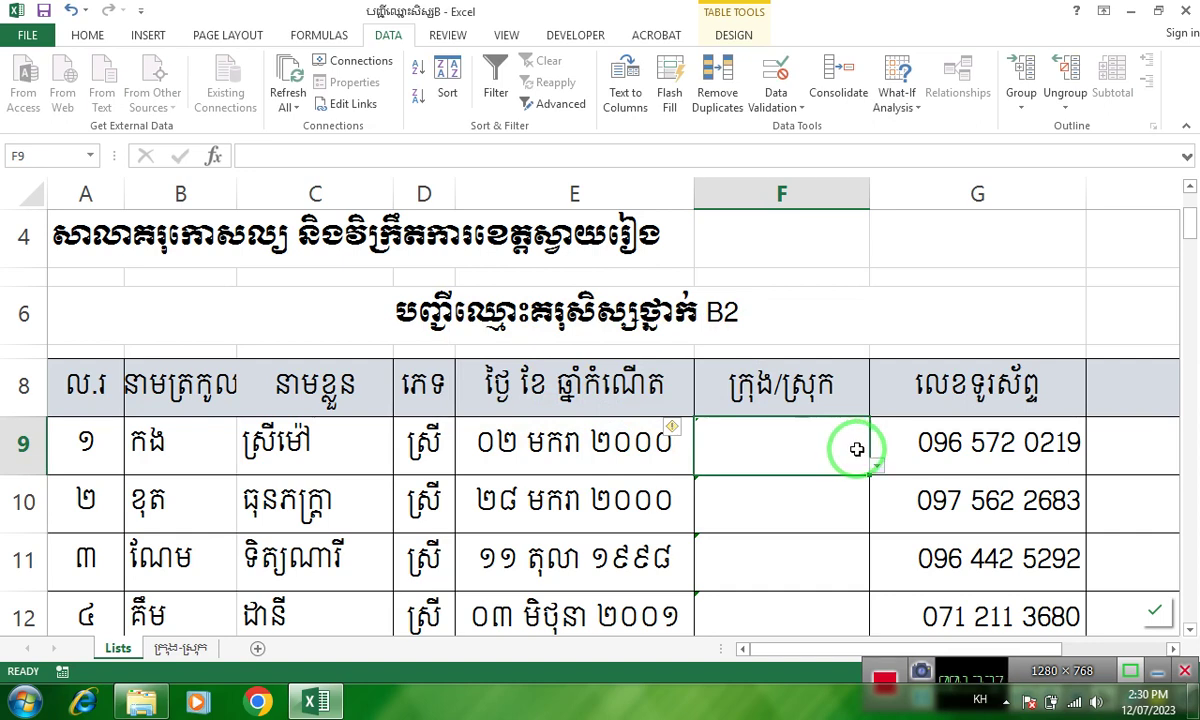
Step: Pick districts for F9–F11: the second list entry, ស្រុកស្វាយទាប and ស្រុកមោសហែក
left_click(876, 466)
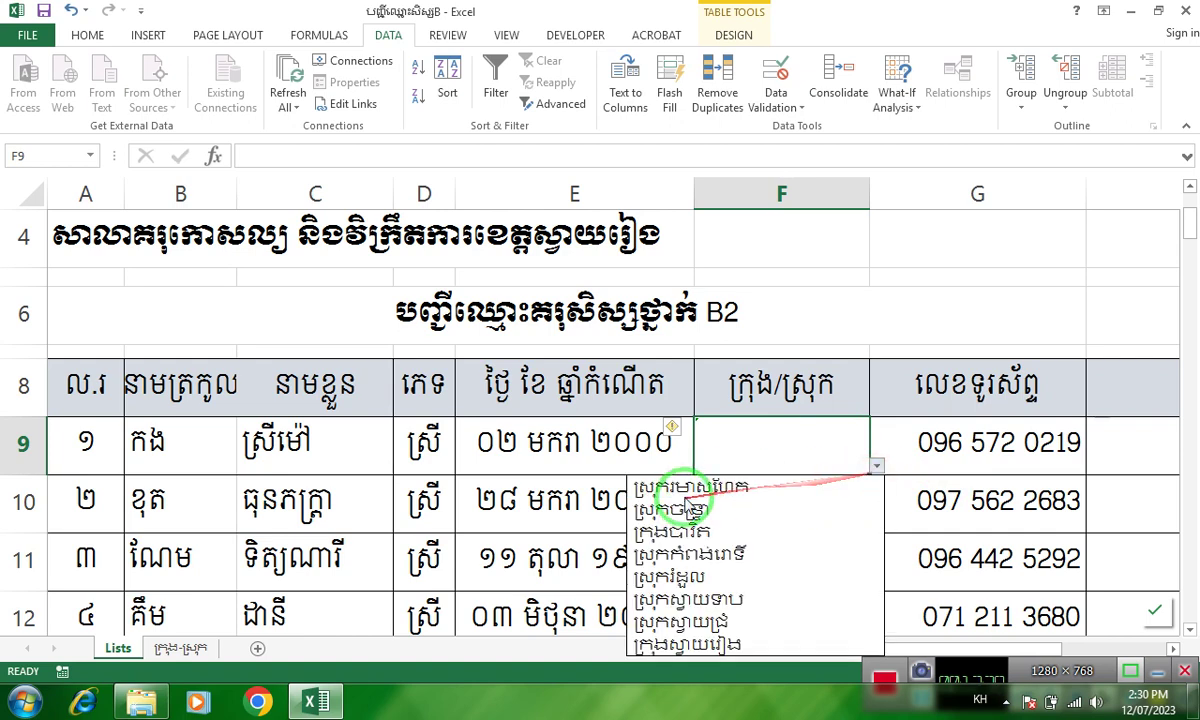
left_click(690, 510)
left_click(780, 503)
left_click(872, 525)
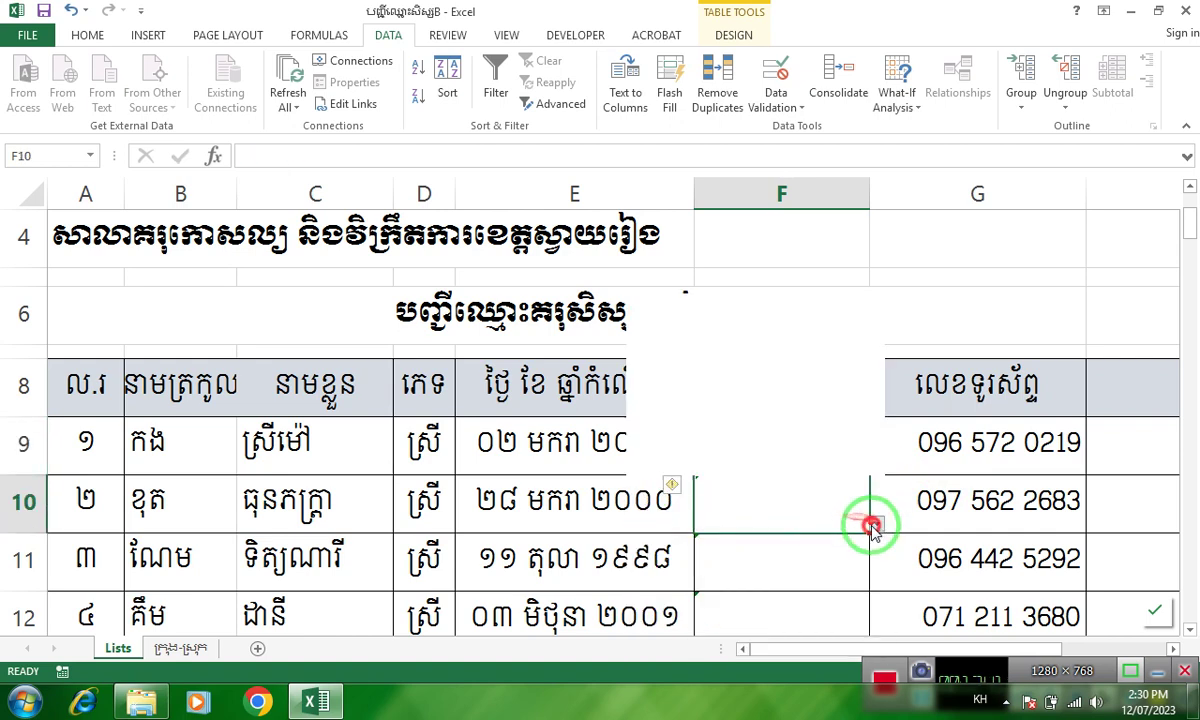
left_click(715, 417)
scroll(815, 405, "down", 2)
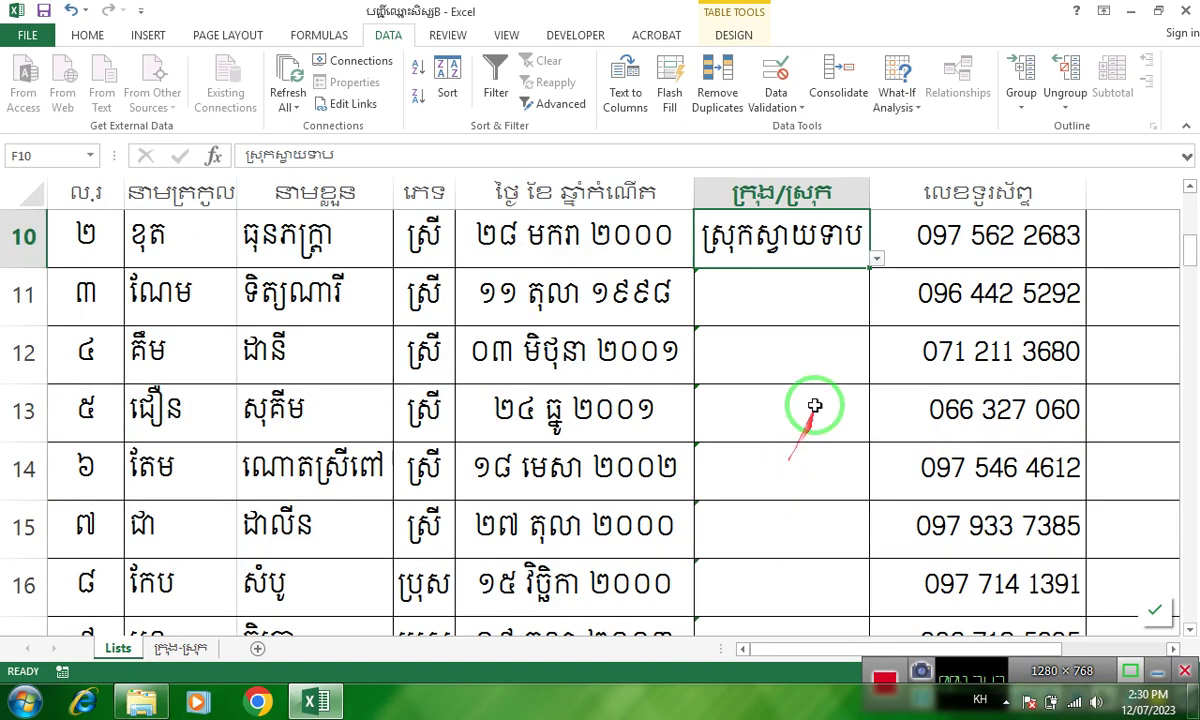
left_click(828, 305)
left_click(875, 317)
left_click(777, 375)
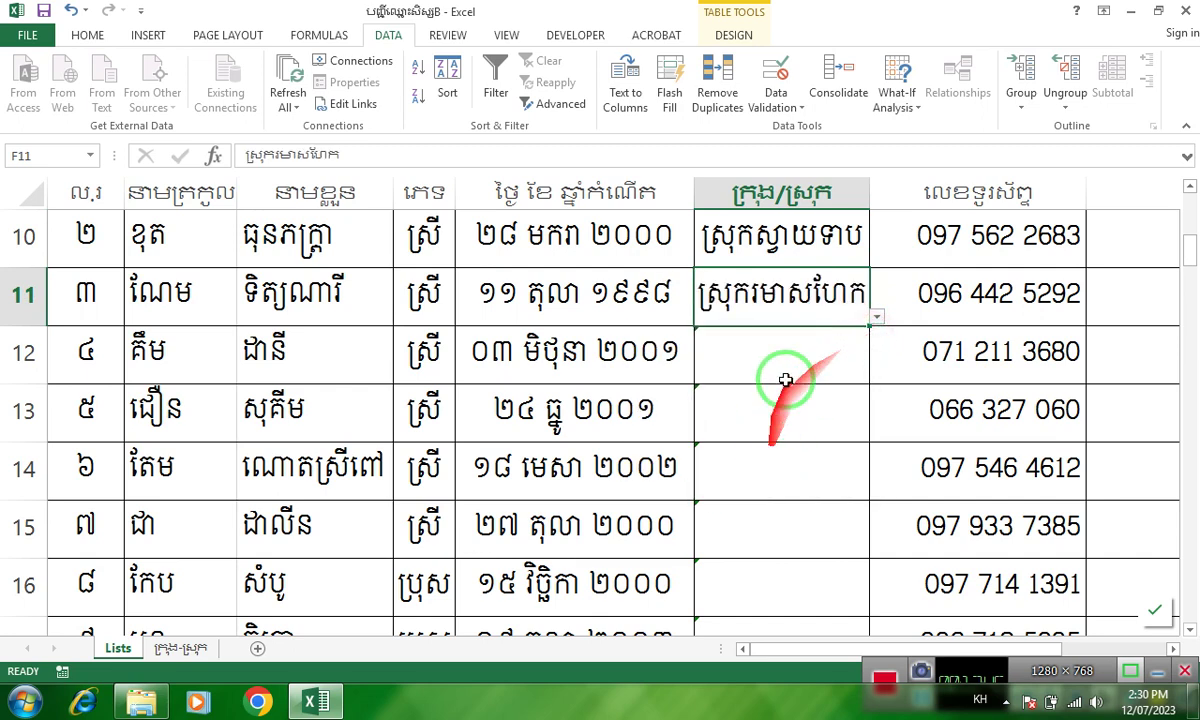
Step: Pick ស្រុករំដួល for F12, ក្រុងបារិត for F13–F14, and ស្រុកកំពង់ពោធិ៍ for F15
left_click(865, 360)
left_click(876, 375)
left_click(760, 485)
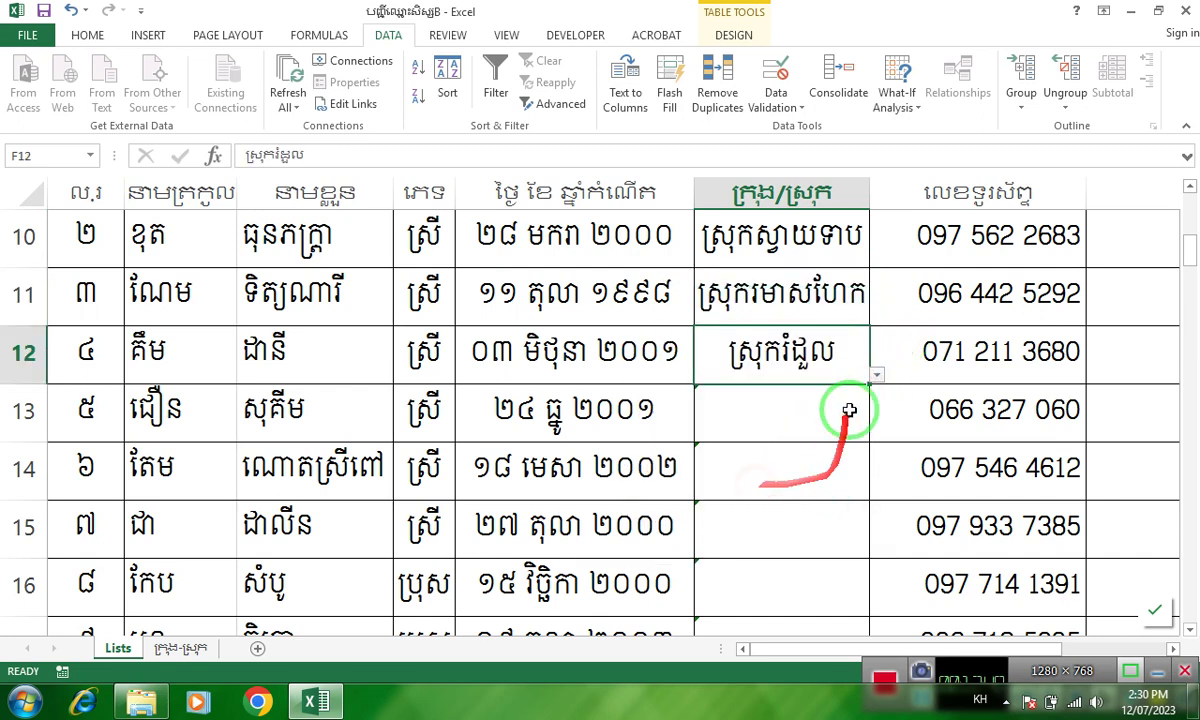
left_click(849, 410)
left_click(875, 433)
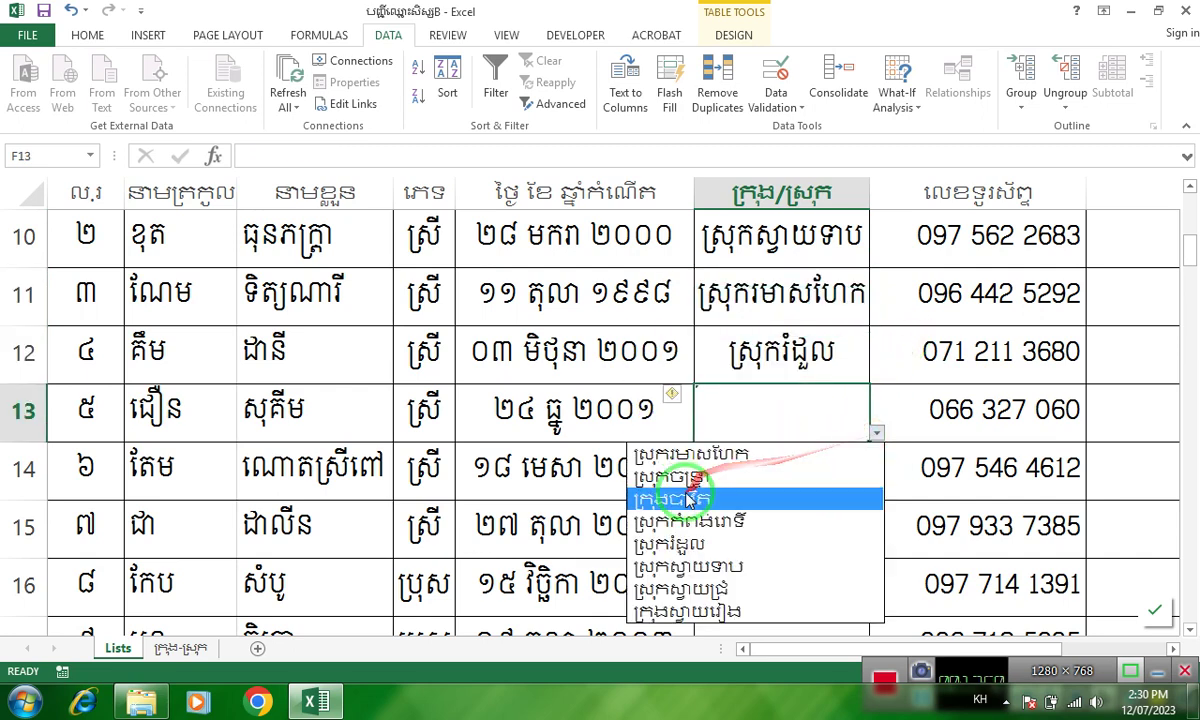
left_click(688, 500)
left_click(850, 472)
left_click(875, 492)
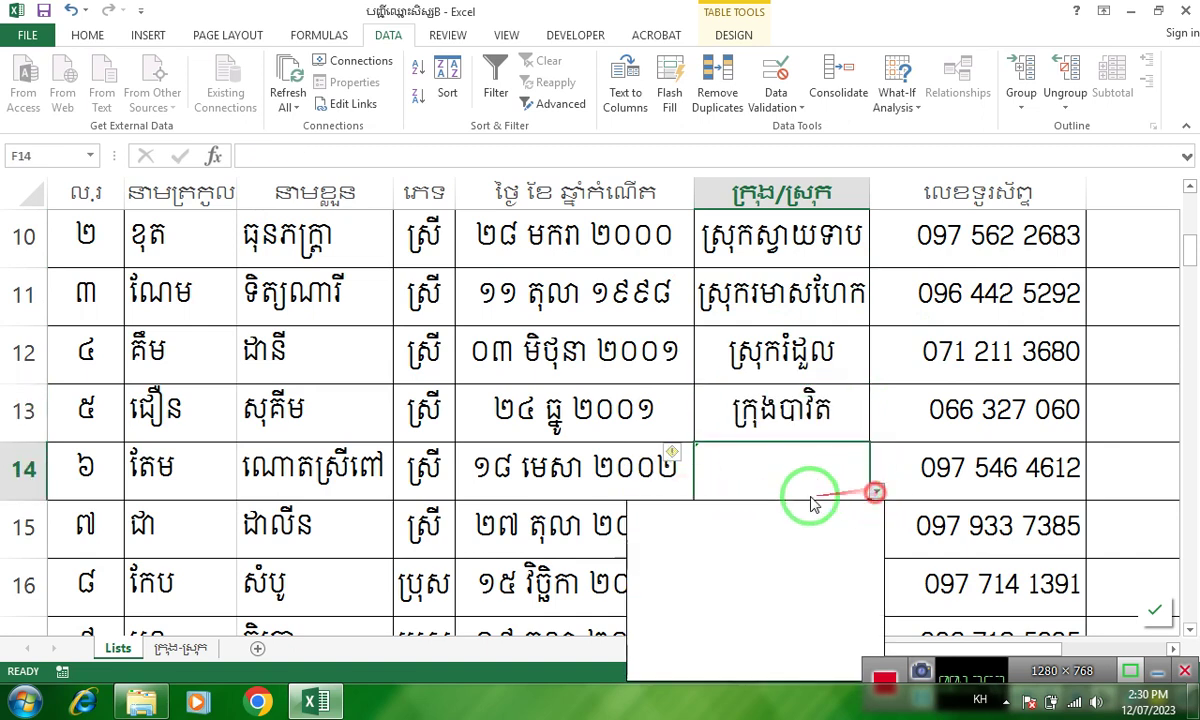
left_click(740, 556)
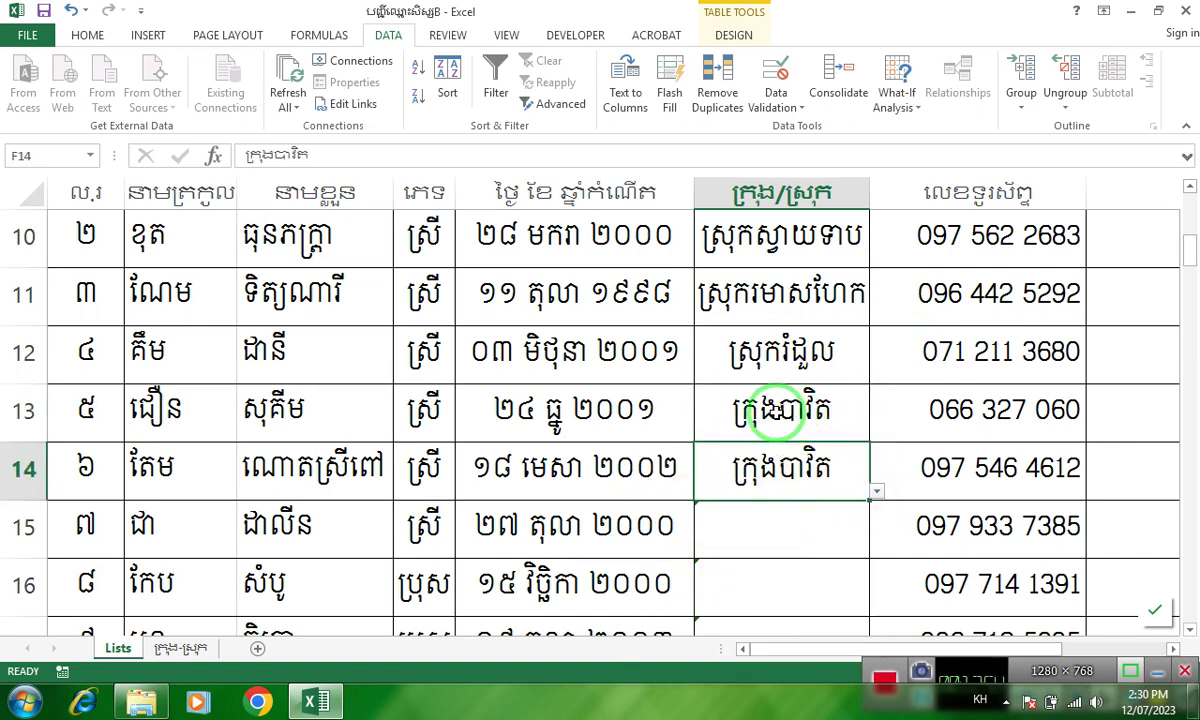
left_click(815, 515)
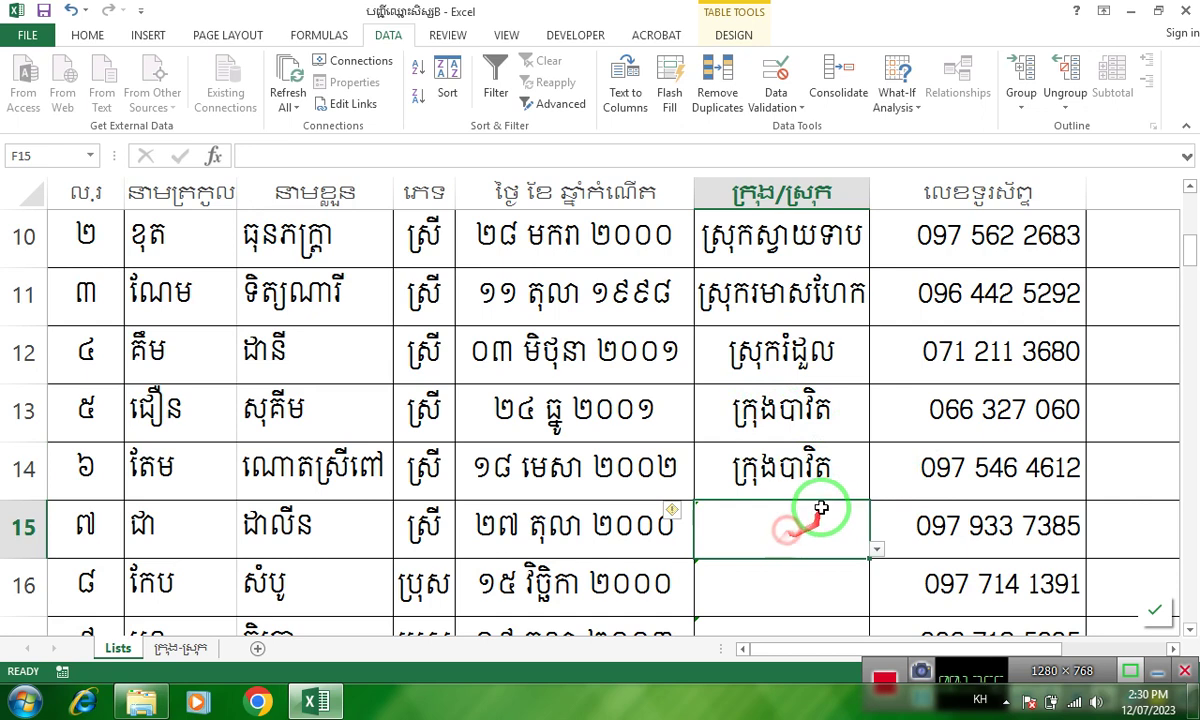
left_click(875, 548)
left_click(752, 405)
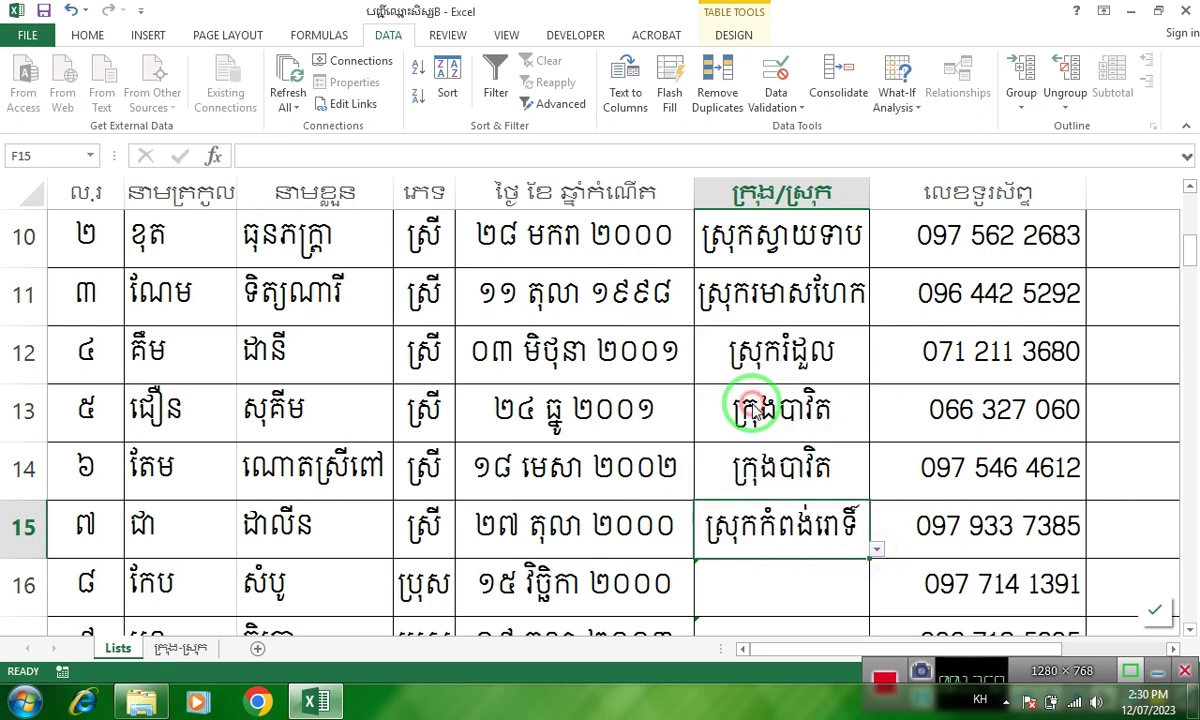